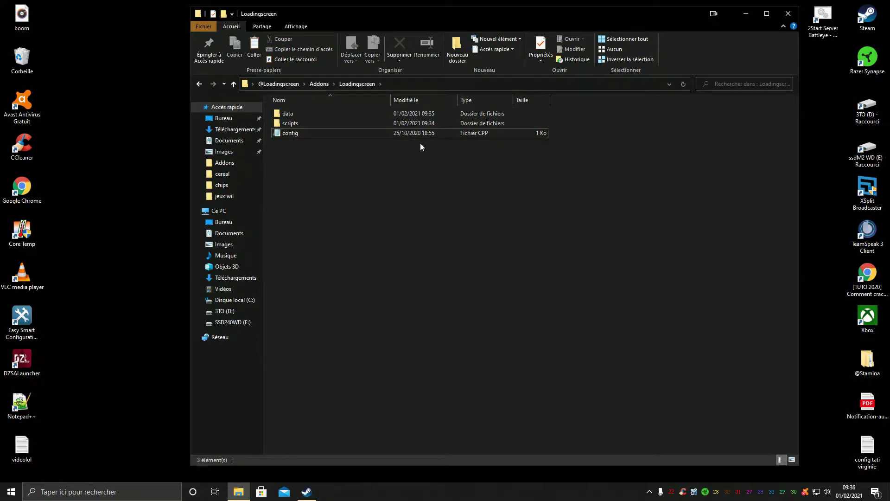
- Open the Loadingscreen folder's config file in Notepad++, check the mod name and author entries, and close it
{"action": "left_click", "coordinate": [445, 170]}
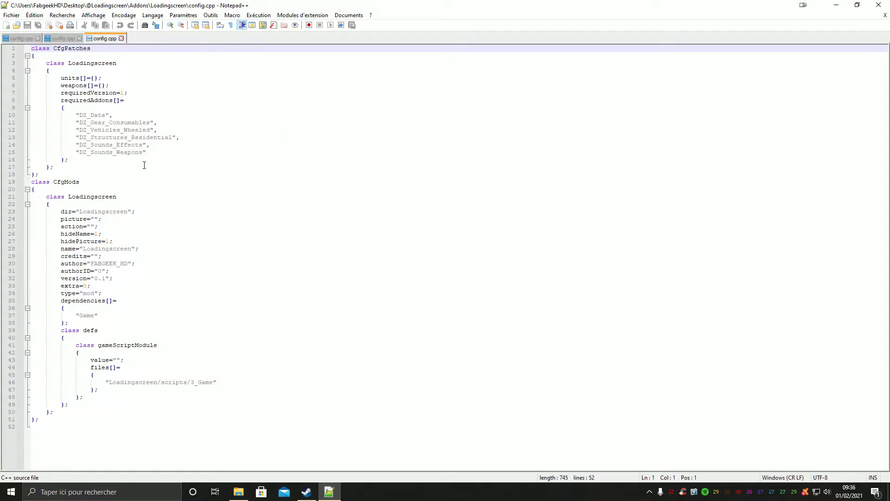
{"action": "double_click", "coordinate": [84, 250]}
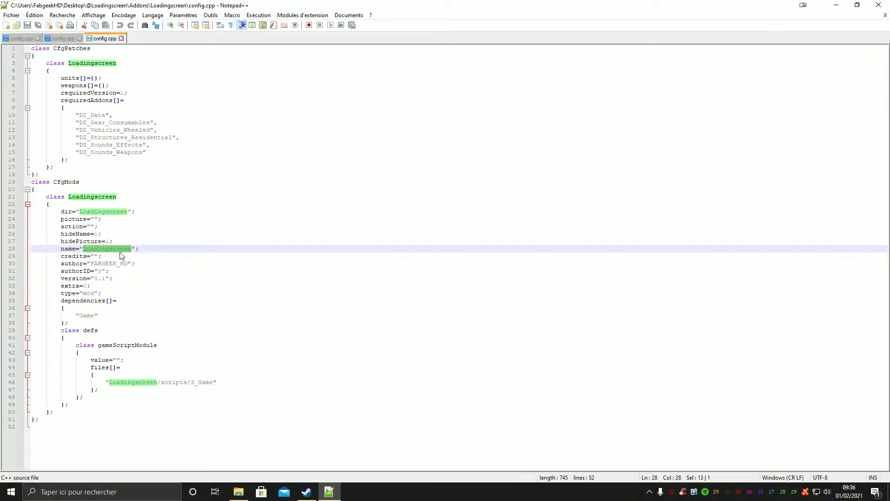
{"action": "left_click_drag", "start_coordinate": [93, 265], "coordinate": [127, 264]}
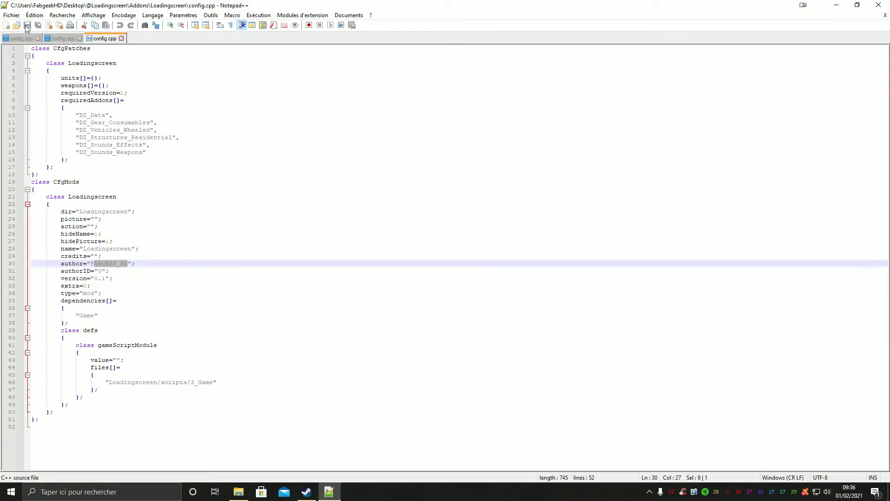
{"action": "left_click", "coordinate": [878, 7]}
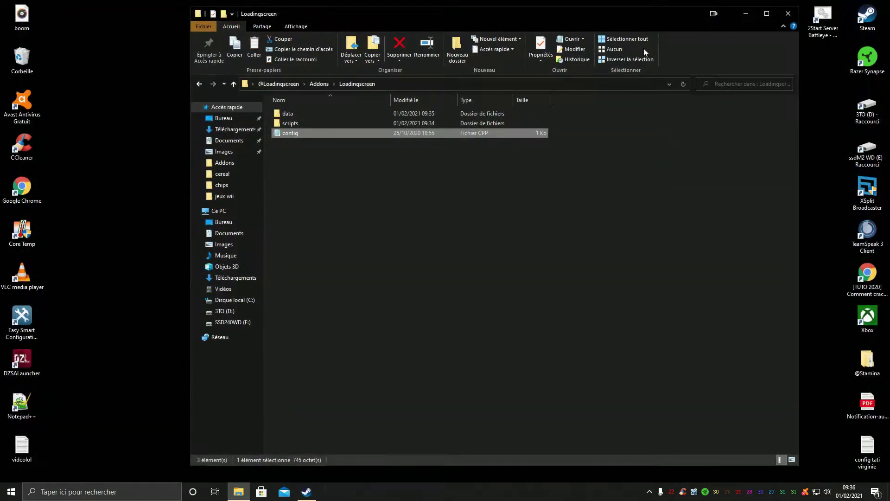
- Open ModdedDayZGame from scripts/3_Game in Notepad++, examine the loading.paa image path in the LoadingScreen class, and close the editor
{"action": "double_click", "coordinate": [322, 123]}
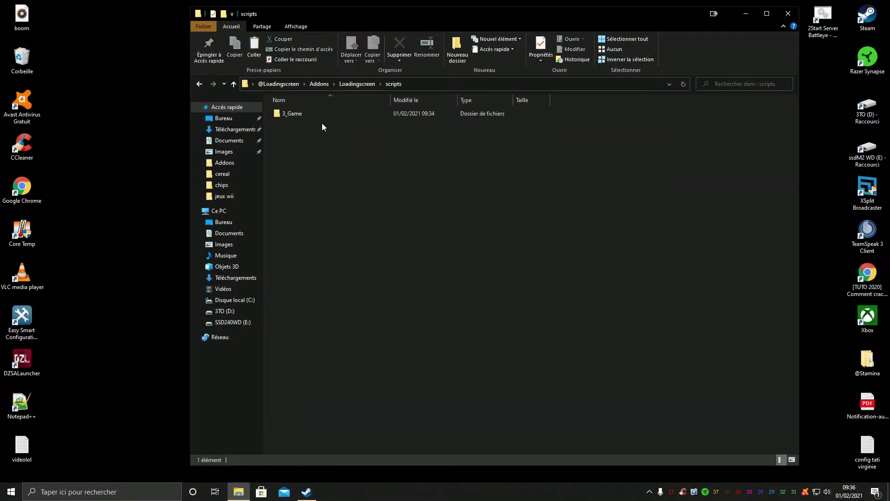
{"action": "double_click", "coordinate": [328, 113]}
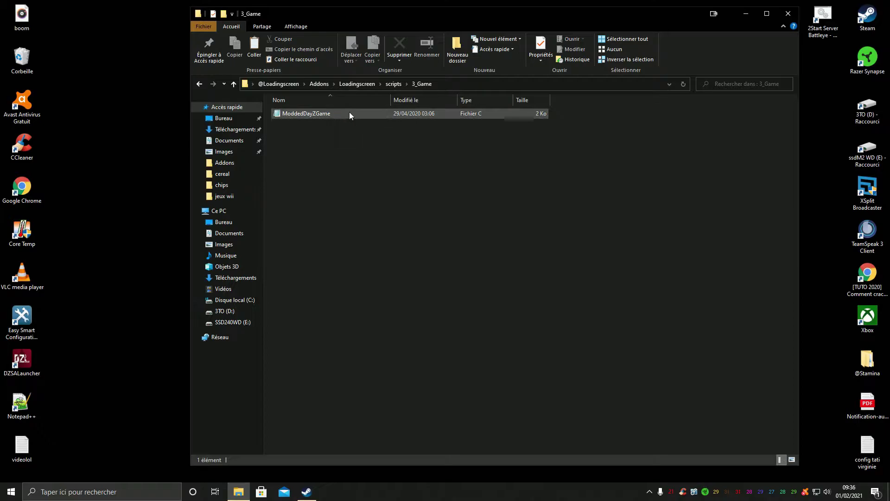
{"action": "right_click", "coordinate": [315, 112]}
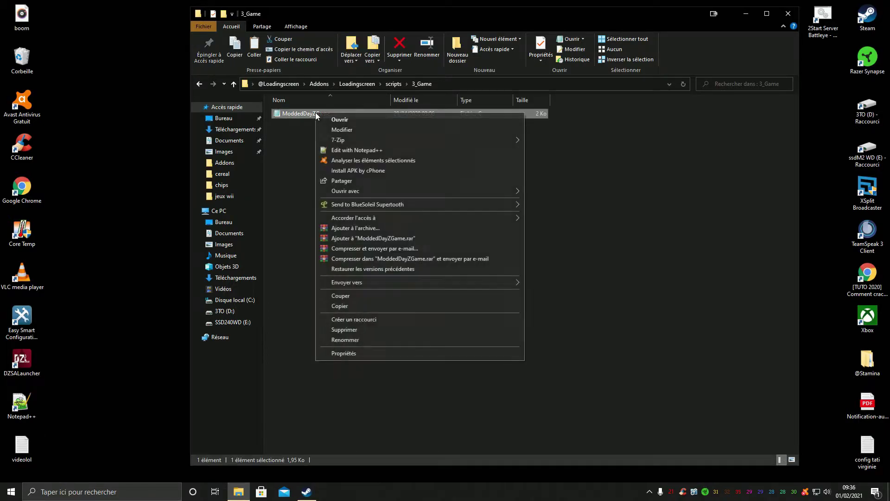
{"action": "left_click", "coordinate": [355, 148]}
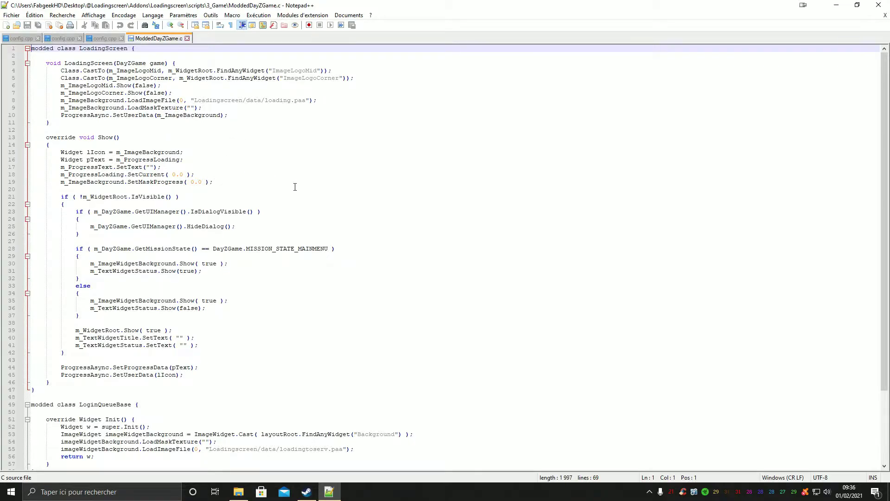
{"action": "scroll", "coordinate": [295, 187], "scroll_direction": "down", "scroll_amount": 4}
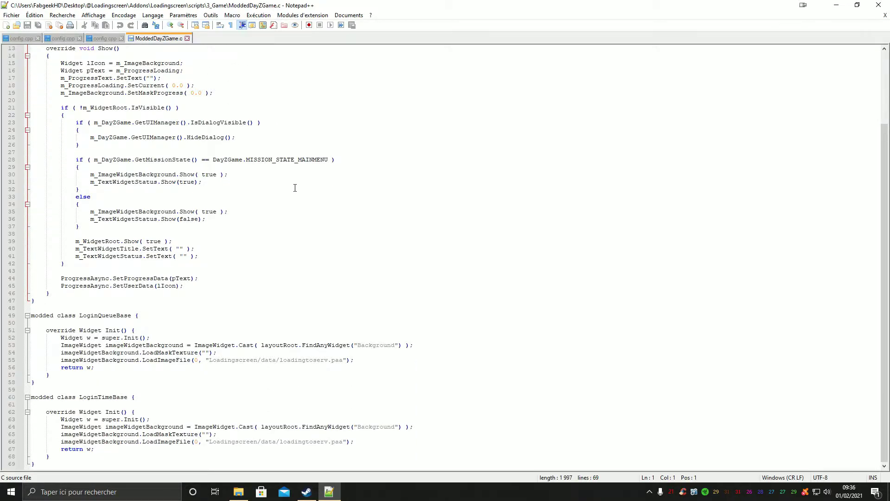
{"action": "scroll", "coordinate": [295, 188], "scroll_direction": "up", "scroll_amount": 4}
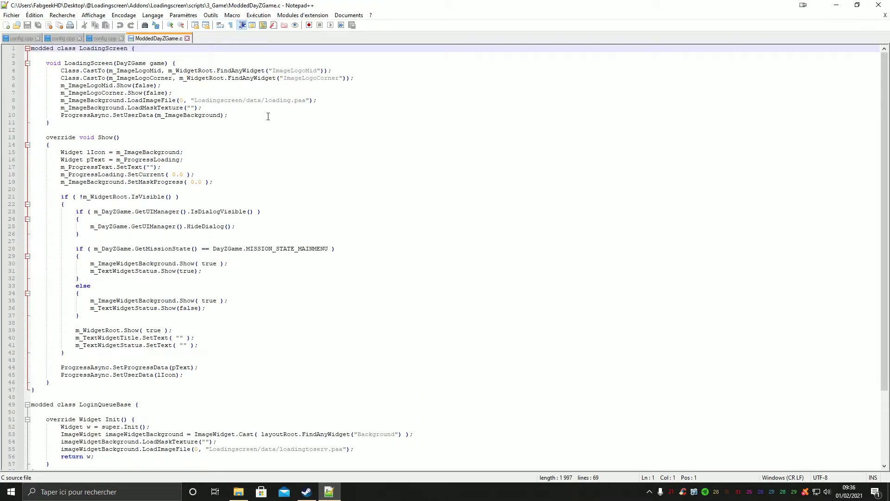
{"action": "left_click_drag", "start_coordinate": [266, 101], "coordinate": [306, 100]}
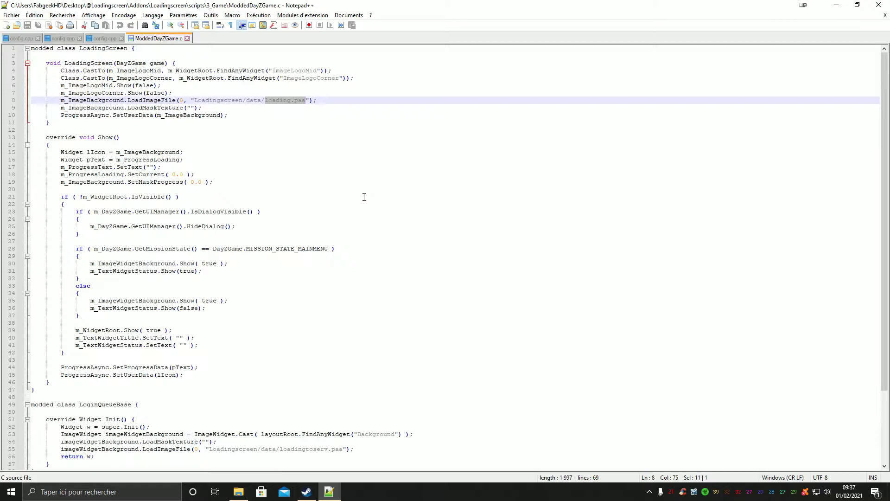
{"action": "left_click", "coordinate": [879, 4]}
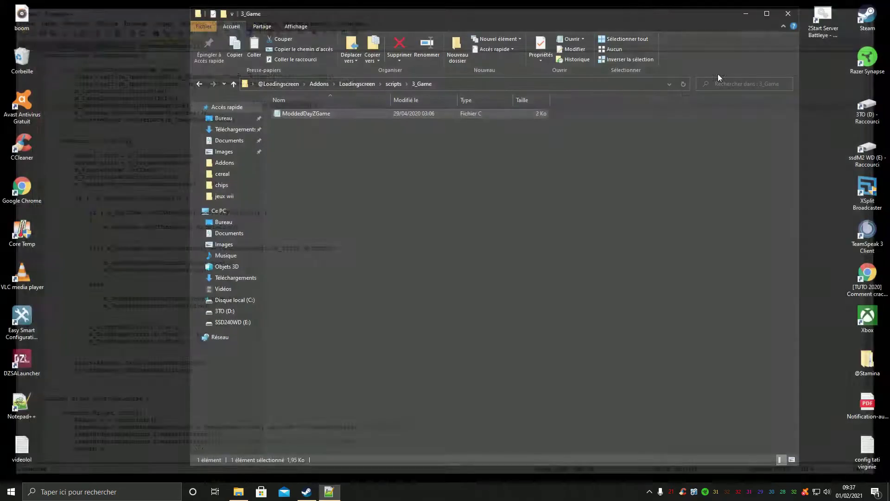
- Go back to the Loadingscreen folder, open its data subfolder and select loading.paa
{"action": "key", "text": "BackSpace"}
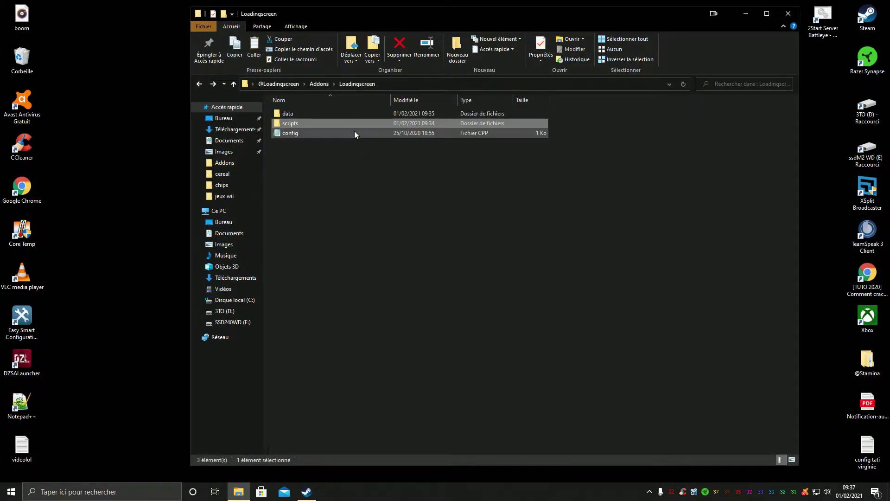
{"action": "double_click", "coordinate": [310, 113]}
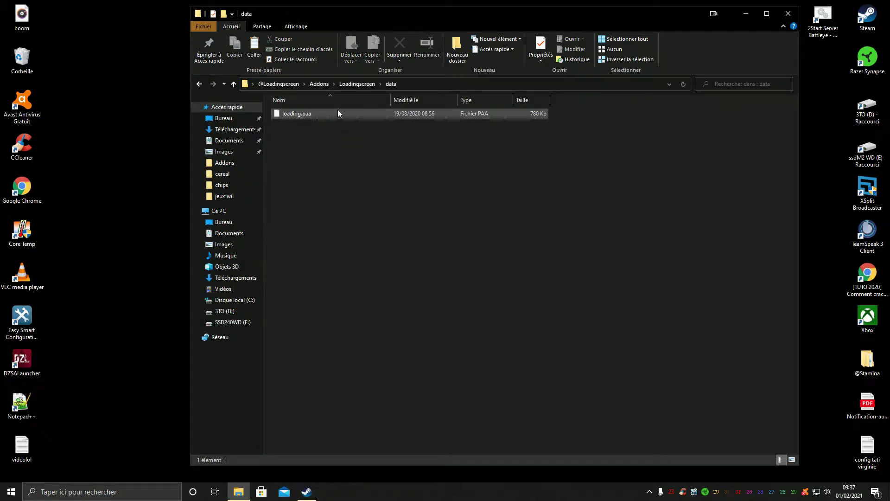
{"action": "left_click", "coordinate": [332, 112]}
{"action": "left_click_drag", "start_coordinate": [415, 15], "coordinate": [471, 20]}
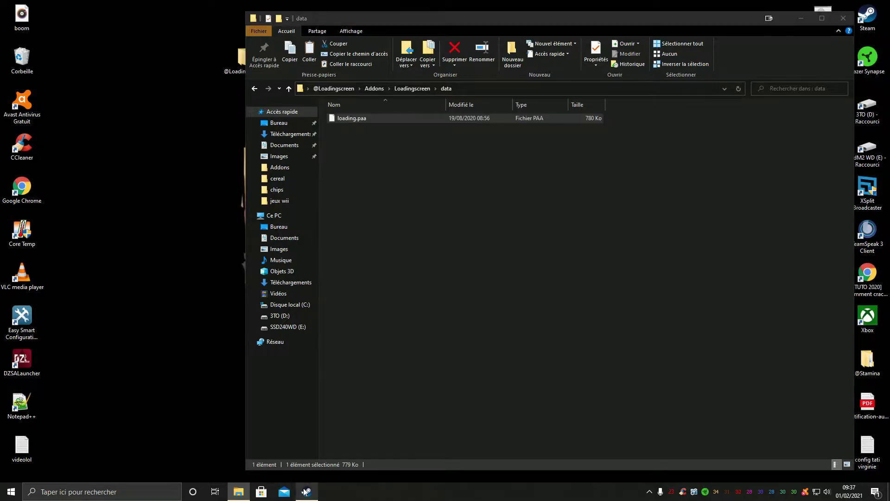
- Switch to Steam, launch DayZ Tools from the library, and minimize Steam to reveal the data folder beside the tools window
{"action": "left_click", "coordinate": [521, 36]}
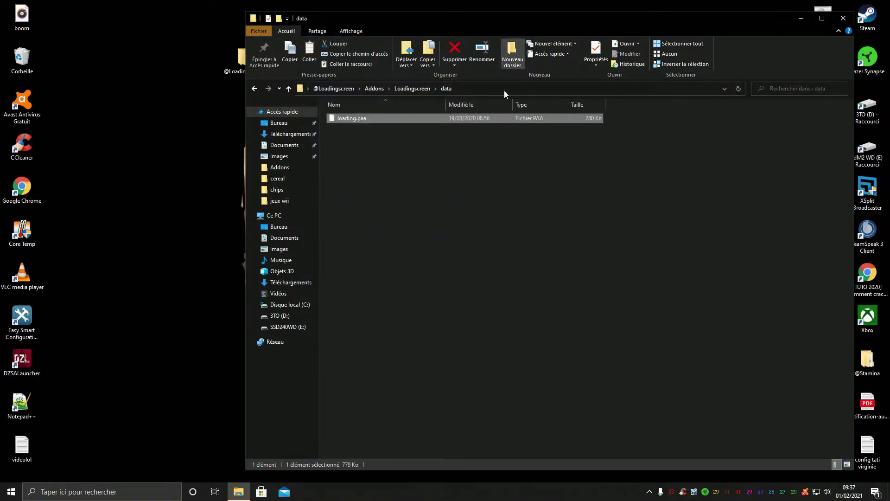
{"action": "left_click", "coordinate": [649, 491]}
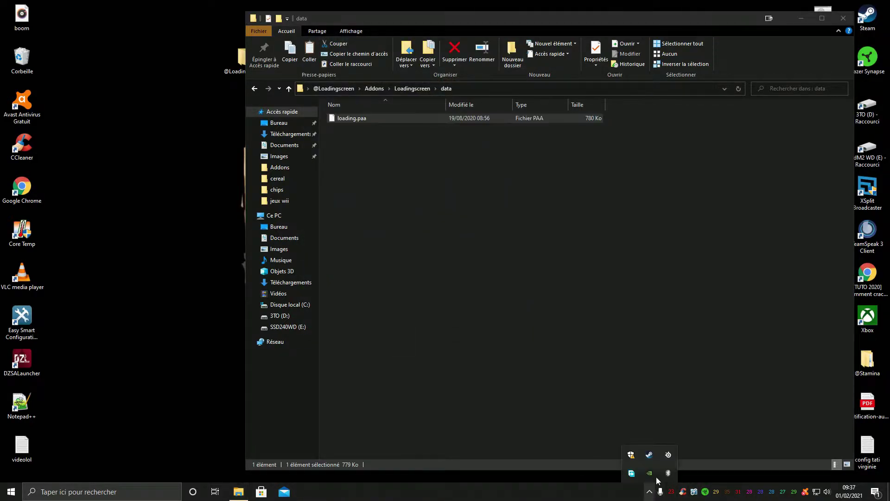
{"action": "left_click", "coordinate": [649, 455]}
{"action": "left_click", "coordinate": [79, 25]}
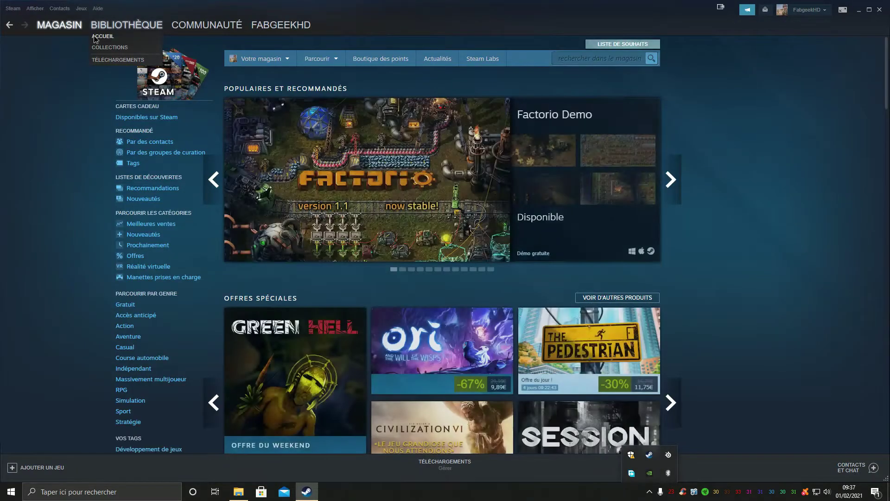
{"action": "left_click", "coordinate": [94, 26]}
{"action": "left_click", "coordinate": [51, 347]}
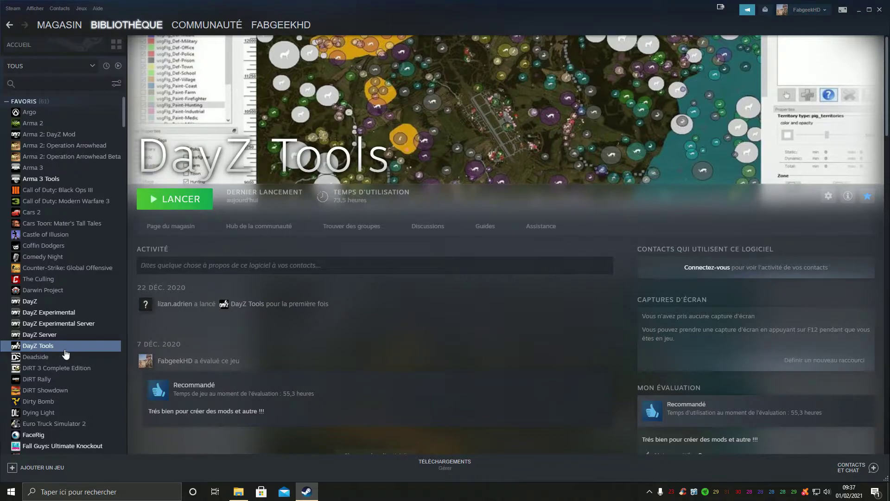
{"action": "left_click", "coordinate": [184, 198]}
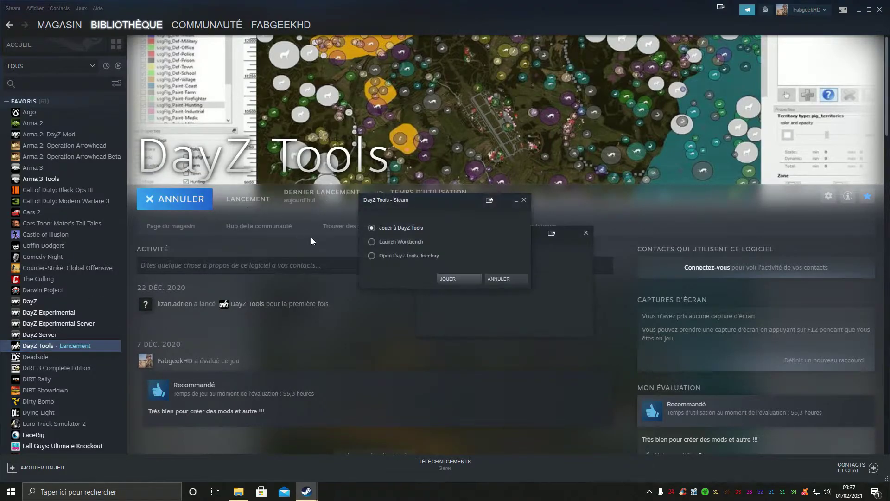
{"action": "left_click", "coordinate": [467, 279]}
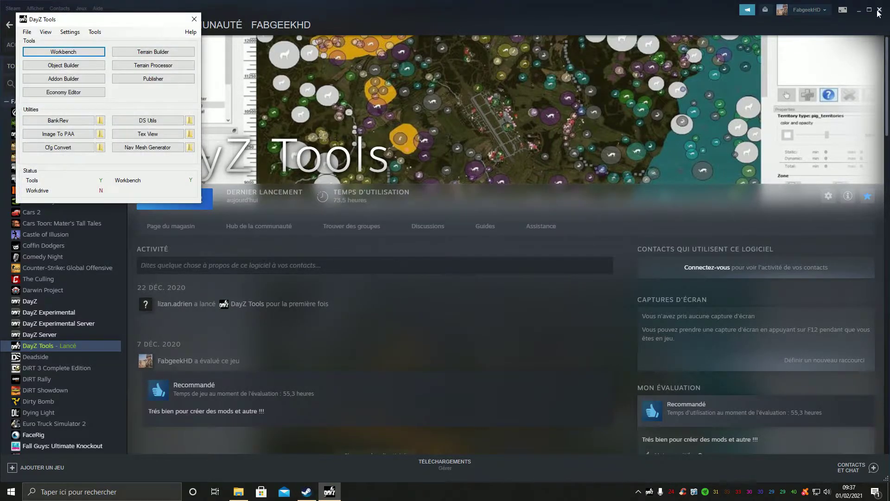
{"action": "left_click", "coordinate": [859, 10]}
{"action": "left_click_drag", "start_coordinate": [119, 21], "coordinate": [140, 20]}
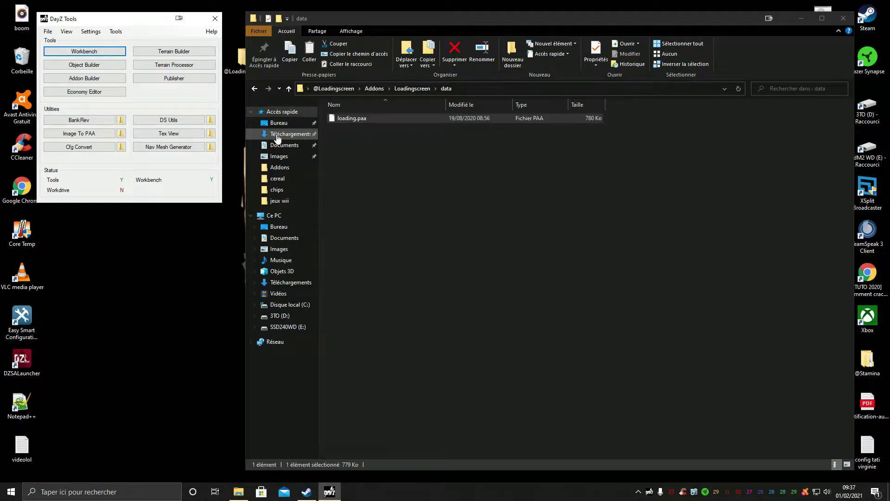
- Start Tex View from DayZ Tools and load loading.paa from the data folder into it
{"action": "left_click", "coordinate": [167, 134]}
{"action": "left_click_drag", "start_coordinate": [475, 32], "coordinate": [614, 218]}
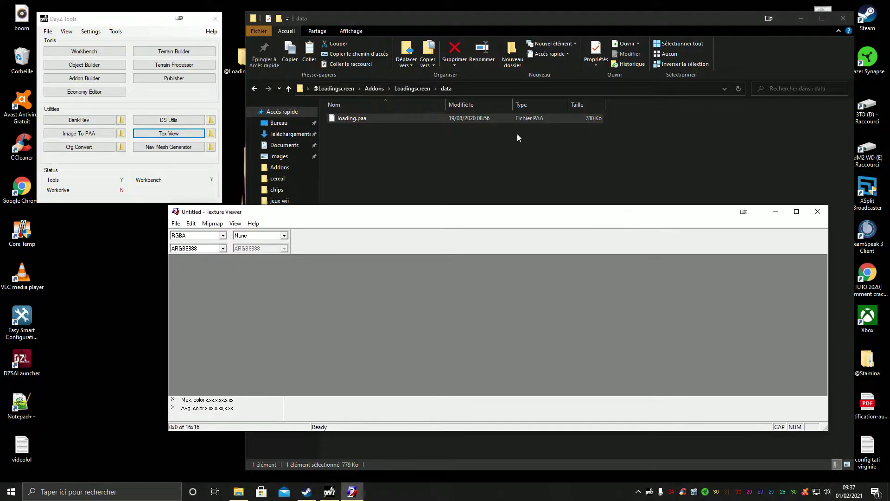
{"action": "left_click_drag", "start_coordinate": [436, 116], "coordinate": [432, 322]}
{"action": "left_click_drag", "start_coordinate": [313, 327], "coordinate": [308, 325]}
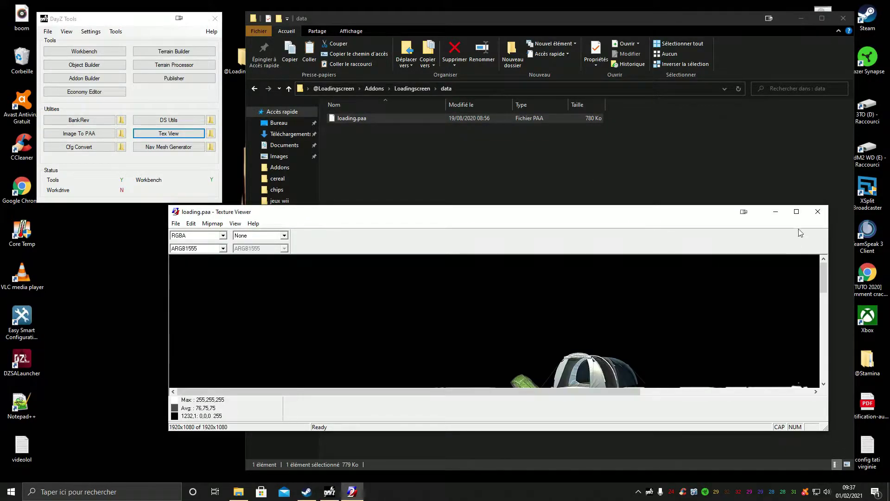
- Inspect the whole loading screen texture in an enlarged Texture Viewer window, and restore the window to its smaller size
{"action": "left_click", "coordinate": [796, 212]}
{"action": "scroll", "coordinate": [616, 219], "scroll_direction": "up", "scroll_amount": 3}
{"action": "scroll", "coordinate": [616, 219], "scroll_direction": "down", "scroll_amount": 5}
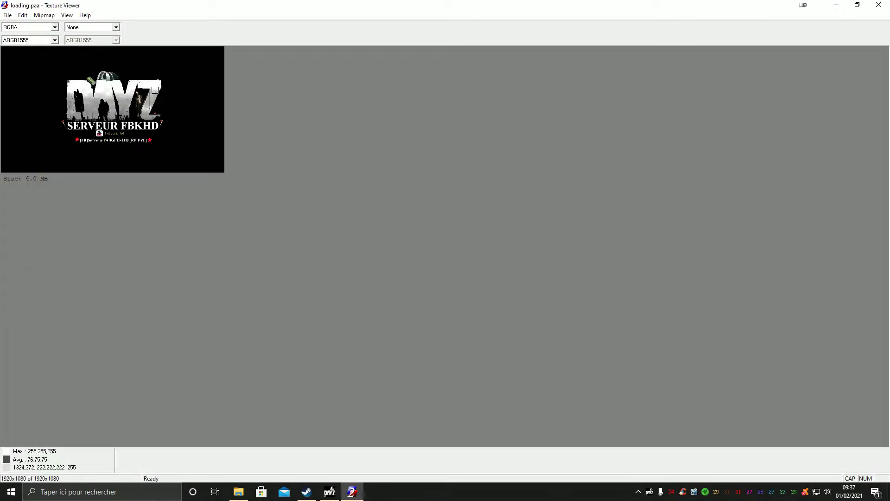
{"action": "scroll", "coordinate": [309, 133], "scroll_direction": "up", "scroll_amount": 1}
{"action": "scroll", "coordinate": [308, 133], "scroll_direction": "up", "scroll_amount": 1}
{"action": "scroll", "coordinate": [308, 133], "scroll_direction": "down", "scroll_amount": 1}
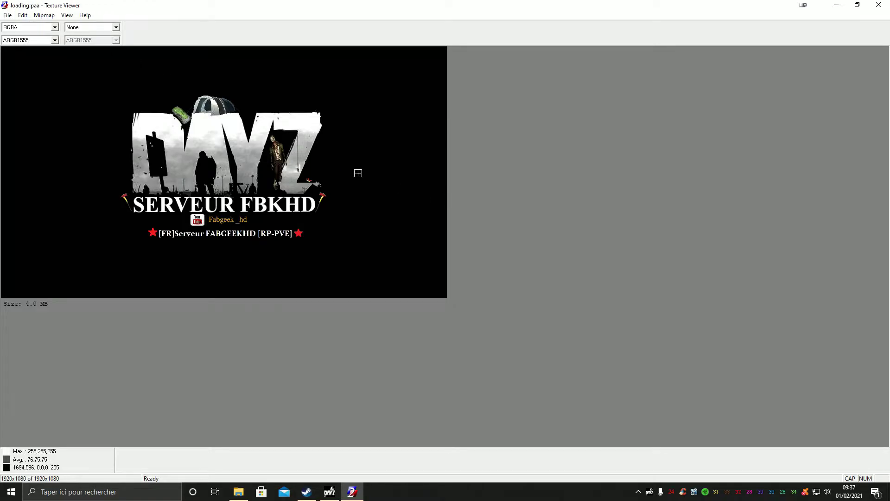
{"action": "left_click_drag", "start_coordinate": [264, 5], "coordinate": [369, 150]}
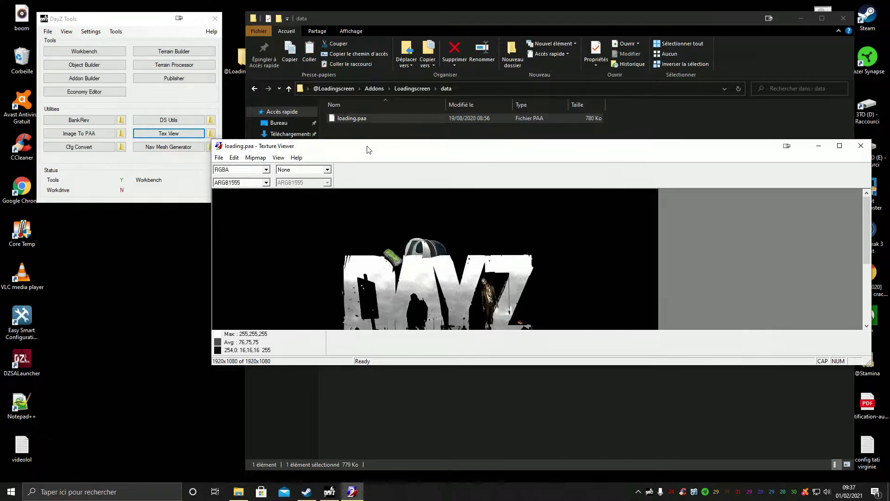
- Save the texture as loading.png in the data folder and close Texture Viewer
{"action": "left_click", "coordinate": [219, 158]}
{"action": "left_click", "coordinate": [249, 199]}
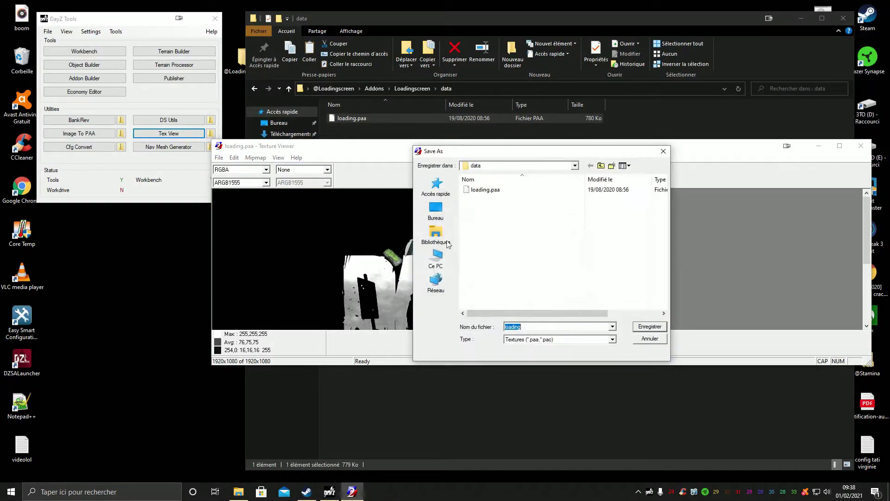
{"action": "left_click", "coordinate": [531, 325]}
{"action": "type", "text": ".PN"}
{"action": "key", "text": "BackSpace"}
{"action": "key", "text": "BackSpace"}
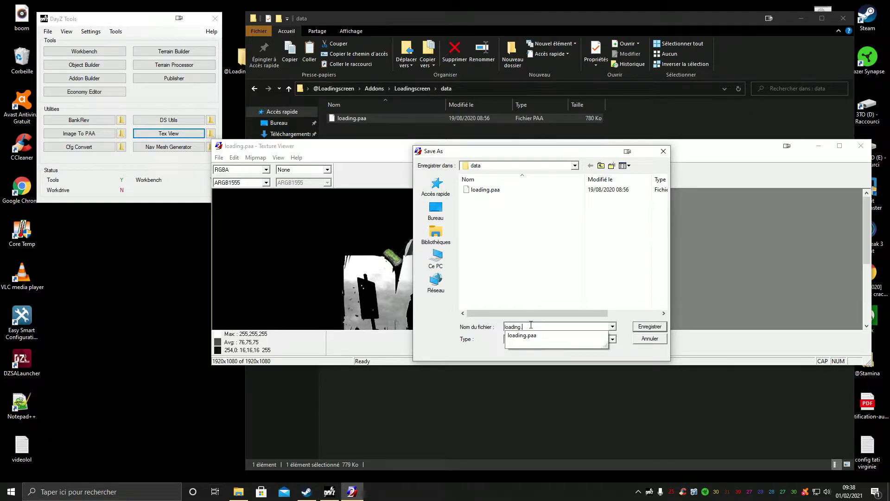
{"action": "type", "text": "ng"}
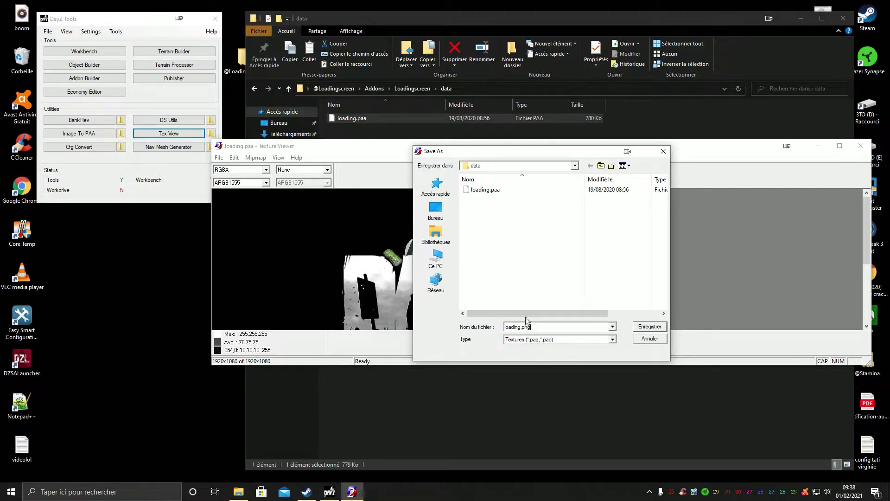
{"action": "left_click", "coordinate": [653, 328]}
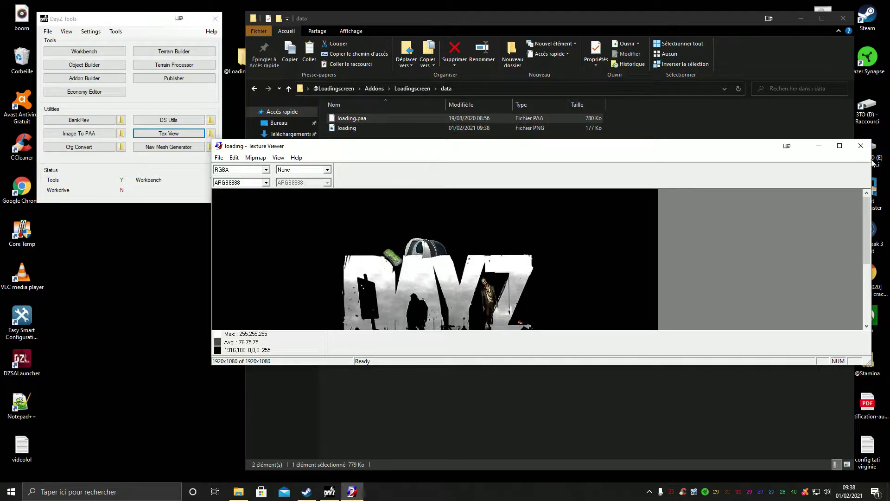
{"action": "left_click", "coordinate": [861, 145]}
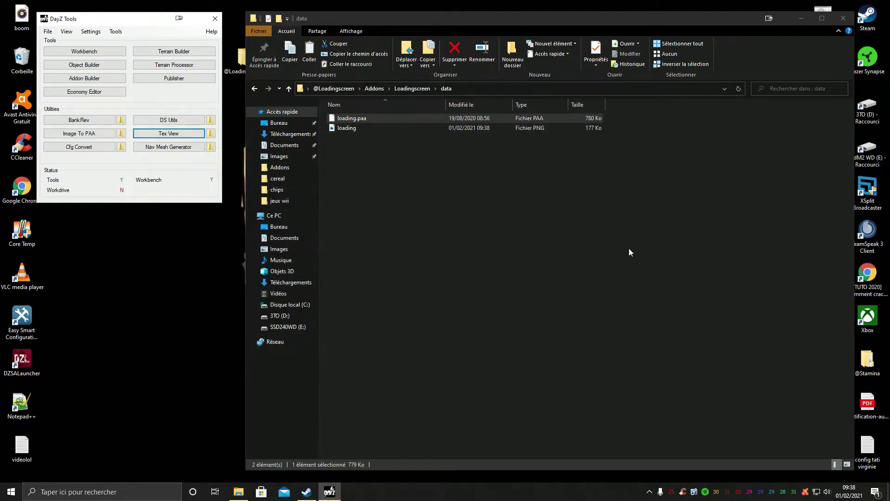
- Open the loading PNG image from the data folder with Paint
{"action": "right_click", "coordinate": [375, 132]}
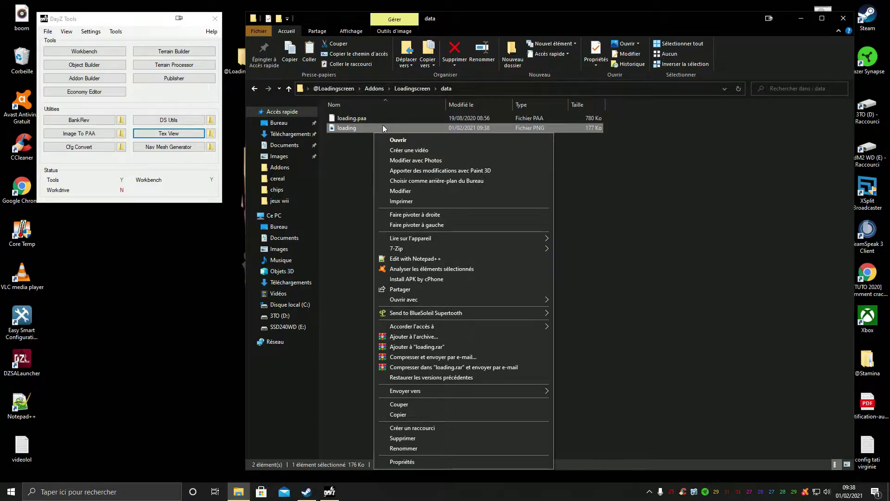
{"action": "mouse_move", "coordinate": [492, 301]}
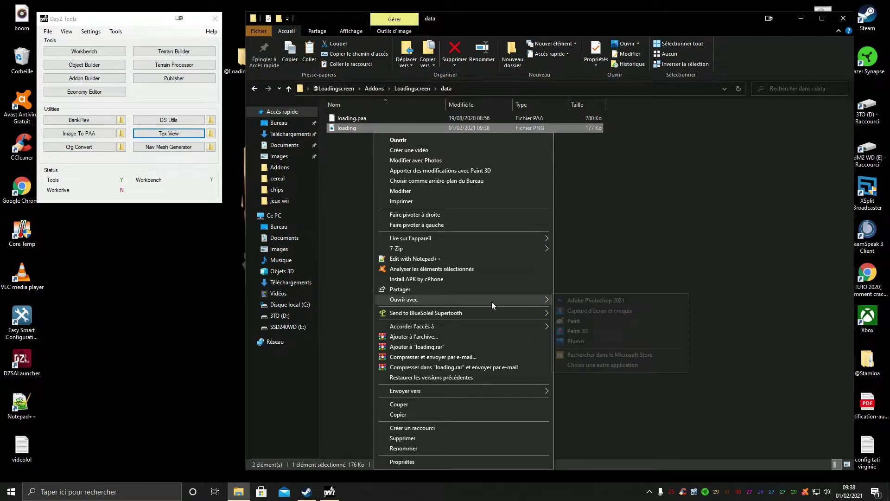
{"action": "left_click", "coordinate": [636, 321]}
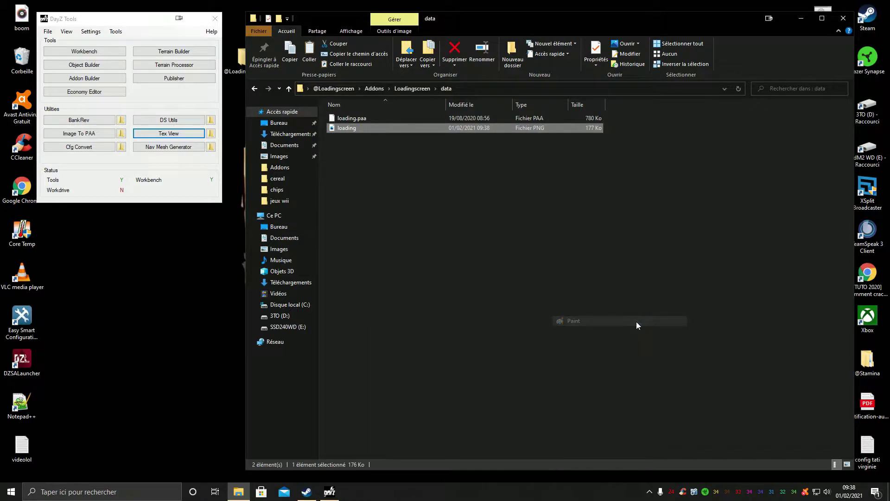
- Copy a black background area beside the DayZ logo and paste it over the first half of the artwork
{"action": "left_click_drag", "start_coordinate": [408, 7], "coordinate": [417, 9]}
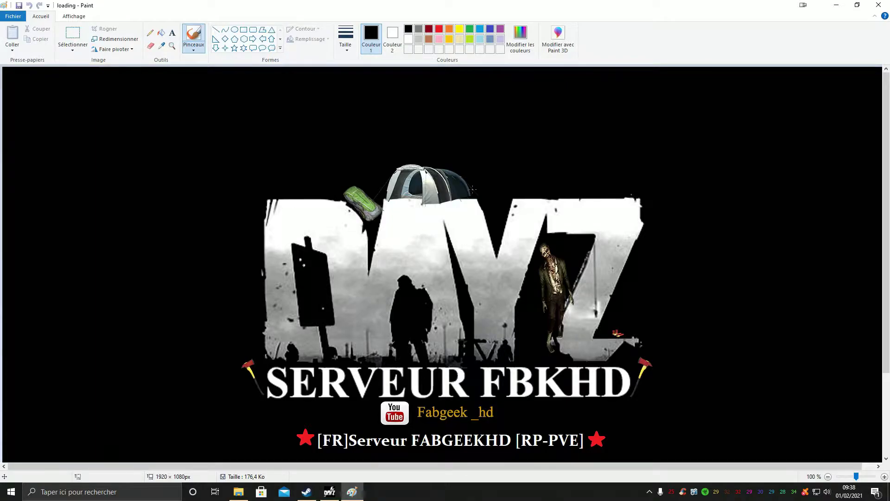
{"action": "scroll", "coordinate": [488, 388], "scroll_direction": "down", "scroll_amount": 3}
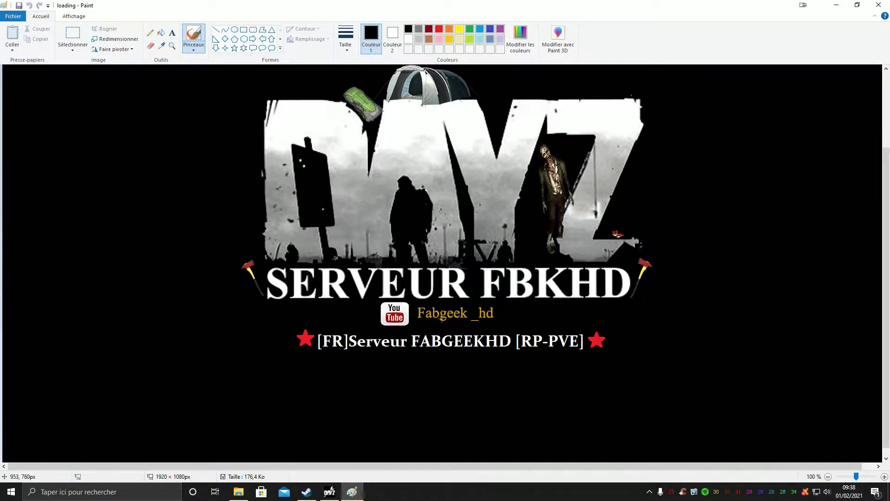
{"action": "scroll", "coordinate": [186, 139], "scroll_direction": "up", "scroll_amount": 3}
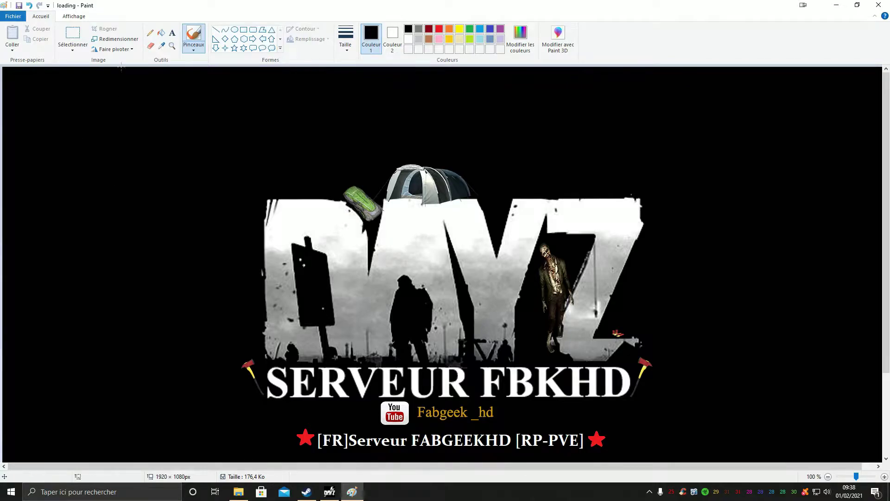
{"action": "left_click", "coordinate": [73, 34]}
{"action": "left_click_drag", "start_coordinate": [21, 79], "coordinate": [239, 436]}
{"action": "right_click", "coordinate": [125, 214]}
{"action": "left_click", "coordinate": [203, 103]}
{"action": "right_click", "coordinate": [203, 103]}
{"action": "left_click", "coordinate": [227, 130]}
{"action": "left_click_drag", "start_coordinate": [91, 88], "coordinate": [300, 188]}
- Paste more copies of the black patch over the remaining logo and server text until the whole canvas is black
{"action": "left_click", "coordinate": [113, 105]}
{"action": "right_click", "coordinate": [157, 147]}
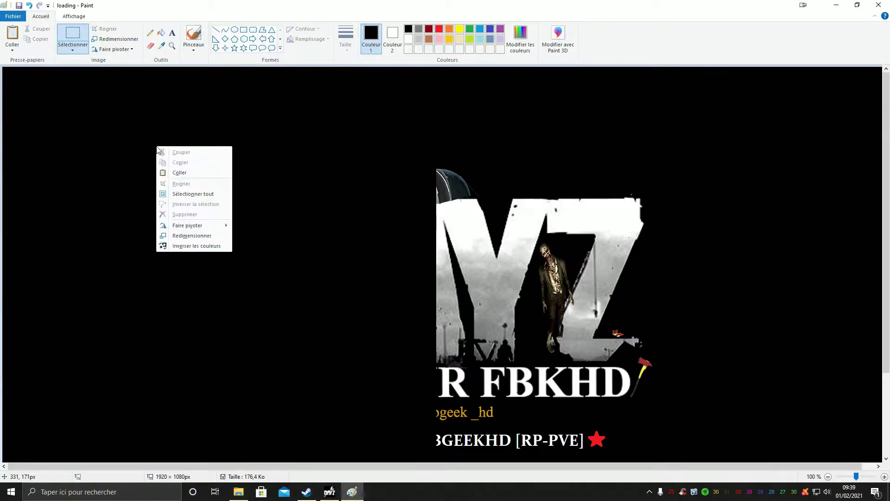
{"action": "left_click", "coordinate": [179, 172]}
{"action": "left_click_drag", "start_coordinate": [223, 159], "coordinate": [509, 184]}
{"action": "scroll", "coordinate": [695, 208], "scroll_direction": "down", "scroll_amount": 2}
{"action": "right_click", "coordinate": [162, 174]}
{"action": "left_click", "coordinate": [185, 199]}
{"action": "left_click_drag", "start_coordinate": [132, 155], "coordinate": [599, 130]}
{"action": "left_click", "coordinate": [769, 183]}
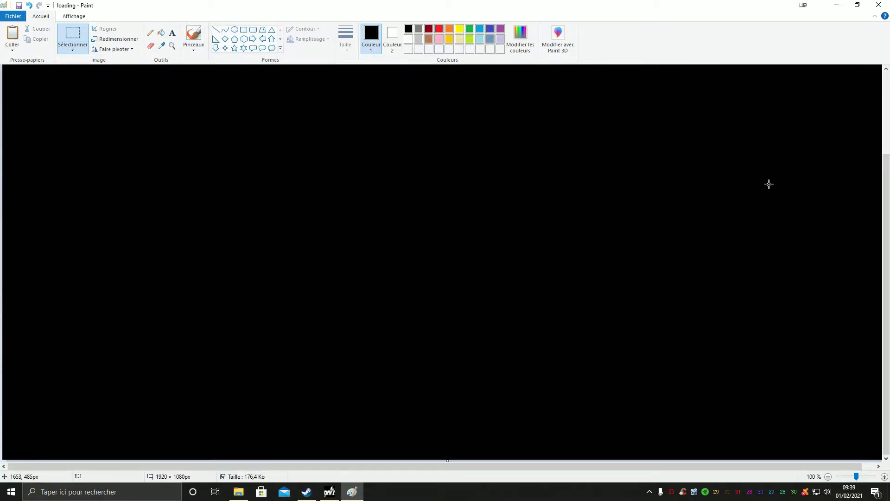
{"action": "left_click", "coordinate": [827, 477]}
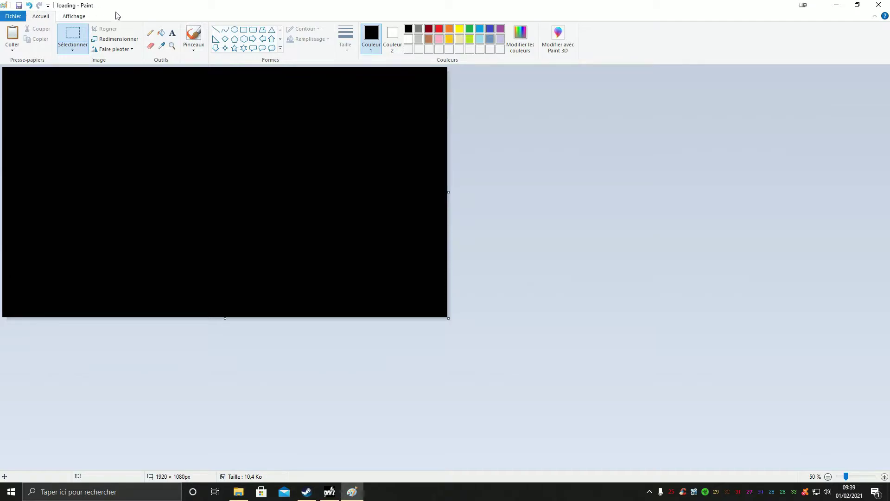
- Create a text box about 610 × 135 px across the middle of the black canvas, with white as the text color
{"action": "left_click", "coordinate": [191, 37]}
{"action": "left_click", "coordinate": [174, 33]}
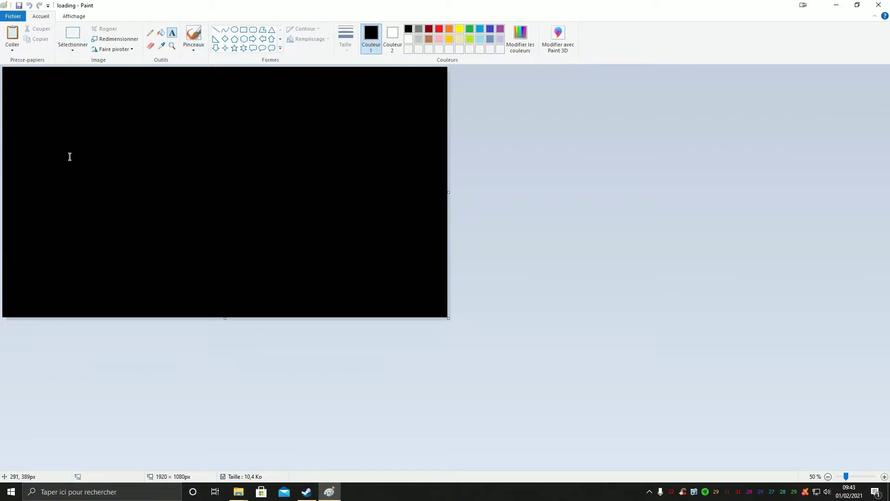
{"action": "left_click_drag", "start_coordinate": [73, 94], "coordinate": [354, 221]}
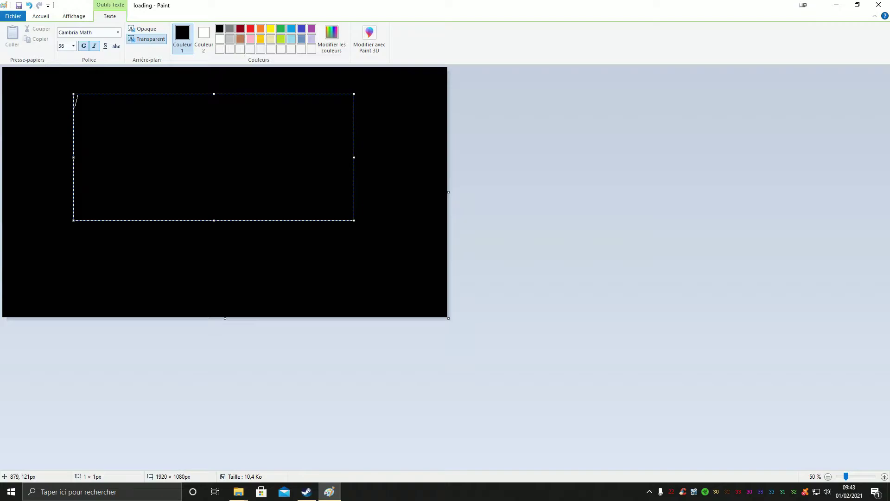
{"action": "left_click_drag", "start_coordinate": [214, 94], "coordinate": [212, 160]}
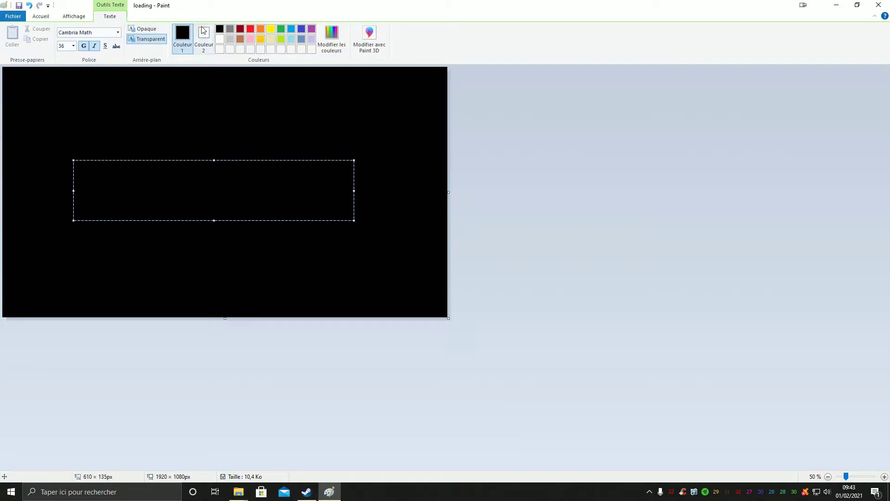
{"action": "left_click", "coordinate": [219, 39]}
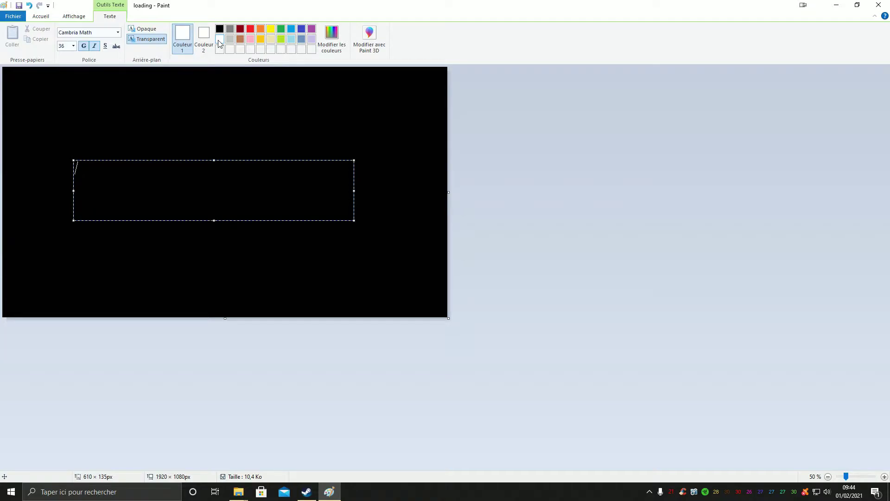
- Enter the title "[EU] LE TEMPS DE VIVRE [RP-PVE-PVP]" in the text box
{"action": "type", "text": "I"}
{"action": "type", "text": "EU"}
{"action": "type", "text": "] "}
{"action": "type", "text": "LE"}
{"action": "type", "text": "MP"}
{"action": "type", "text": "S DEE"}
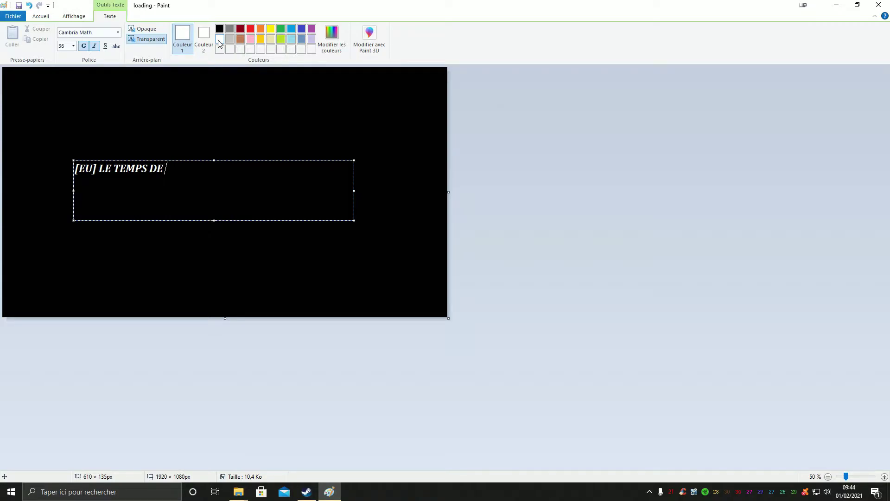
{"action": "type", "text": "VIVRE"}
{"action": "type", "text": "VE"}
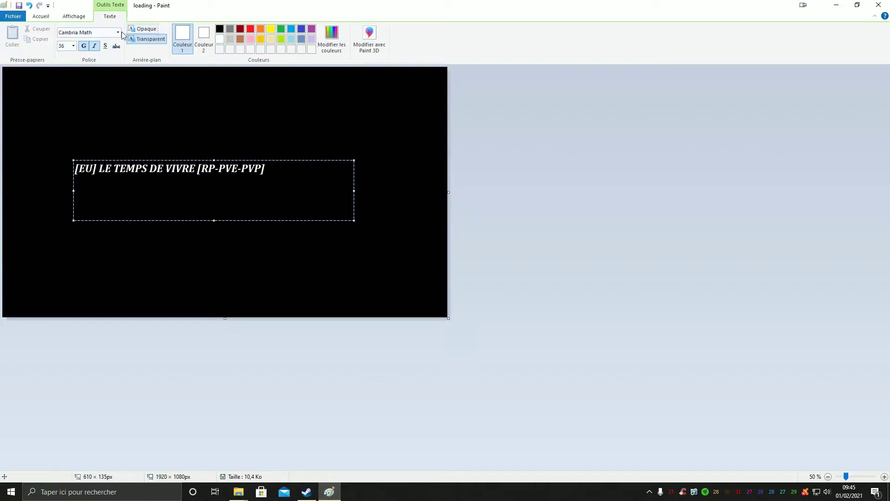
- Set the title's font size to 72, widen its text box until it fits on one line, and commit the text
{"action": "left_click_drag", "start_coordinate": [74, 171], "coordinate": [267, 183]}
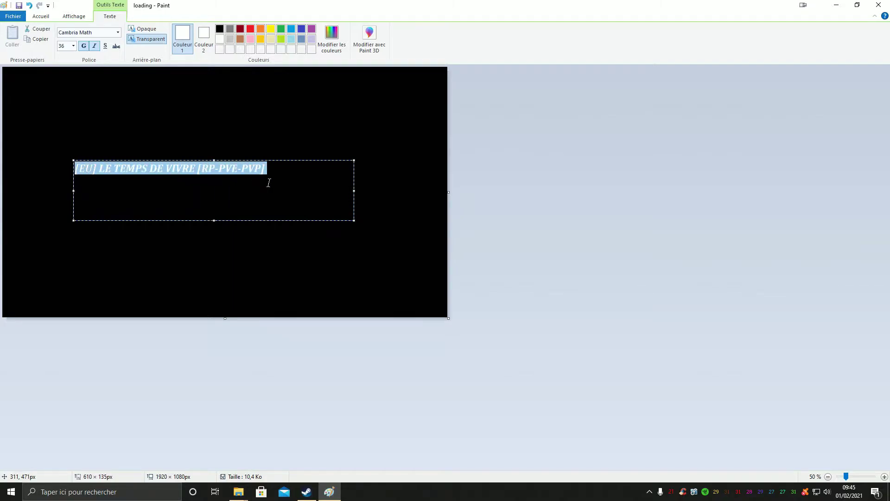
{"action": "left_click", "coordinate": [73, 46]}
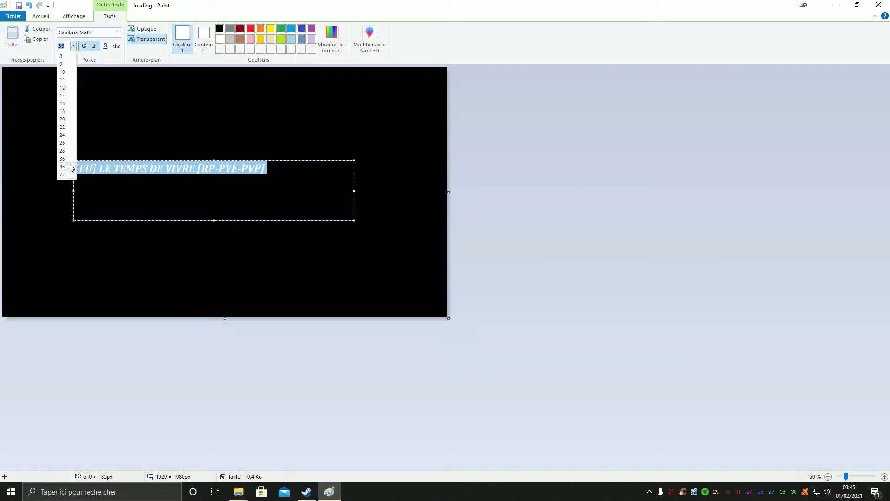
{"action": "left_click", "coordinate": [69, 165]}
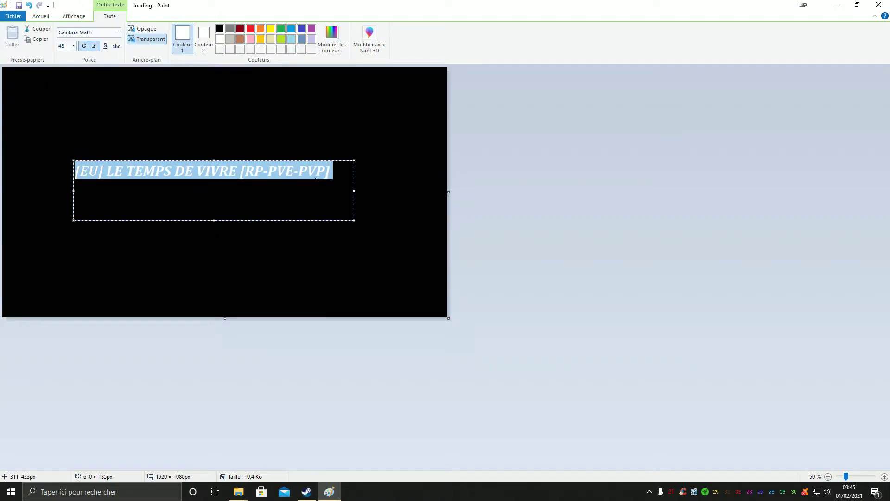
{"action": "left_click", "coordinate": [73, 46]}
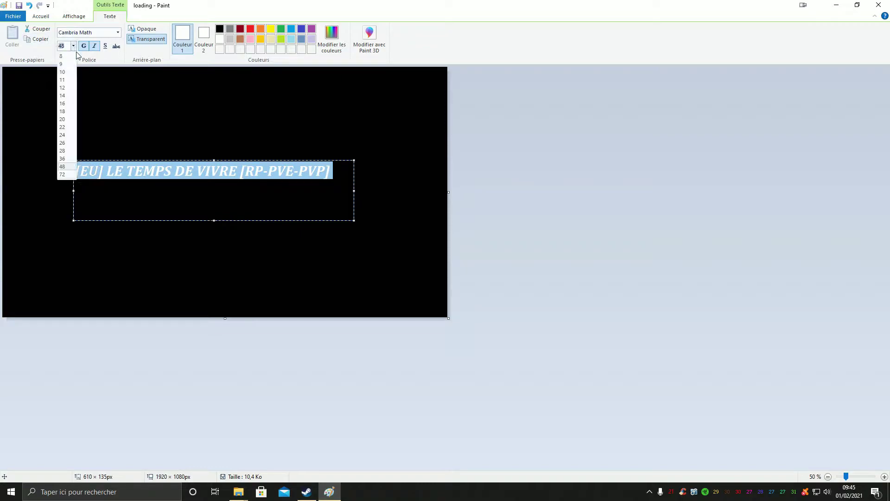
{"action": "left_click", "coordinate": [70, 175]}
{"action": "left_click_drag", "start_coordinate": [353, 193], "coordinate": [439, 189]}
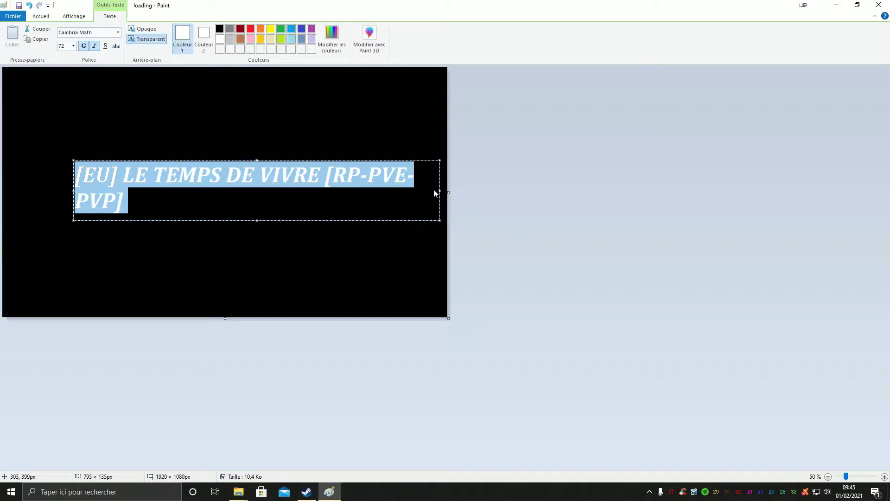
{"action": "left_click_drag", "start_coordinate": [73, 190], "coordinate": [27, 190]}
{"action": "left_click", "coordinate": [160, 108]}
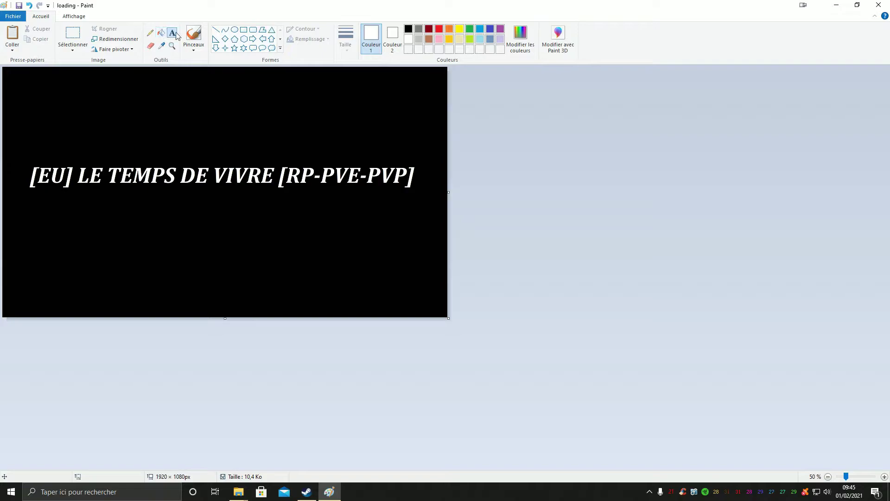
- Create a second text box about 536 × 50 px and place it just beneath the title
{"action": "left_click", "coordinate": [100, 207]}
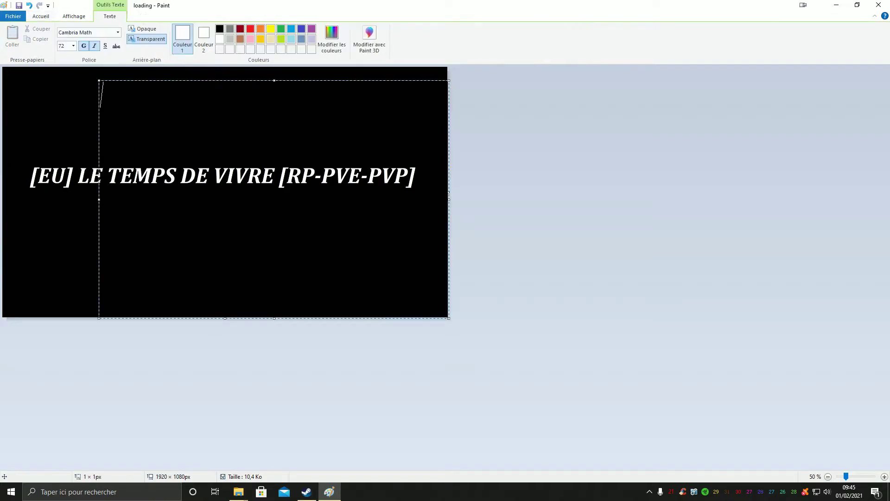
{"action": "left_click_drag", "start_coordinate": [275, 81], "coordinate": [273, 287]}
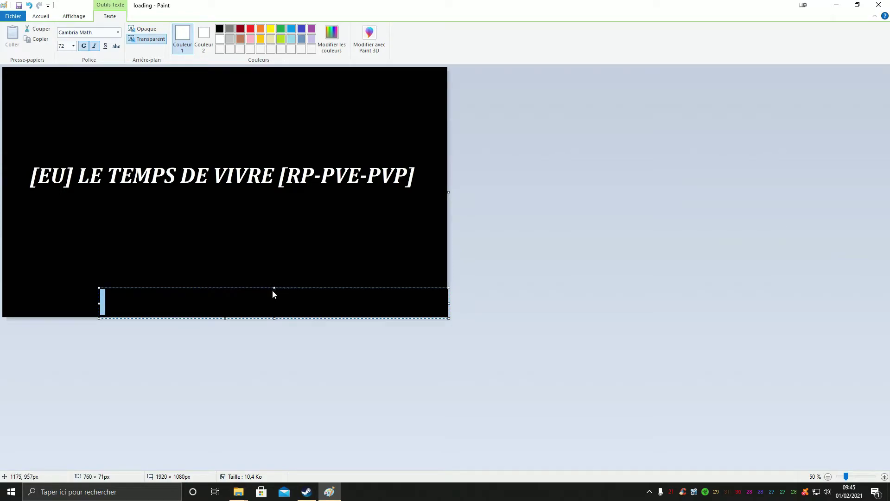
{"action": "left_click_drag", "start_coordinate": [274, 317], "coordinate": [278, 308]}
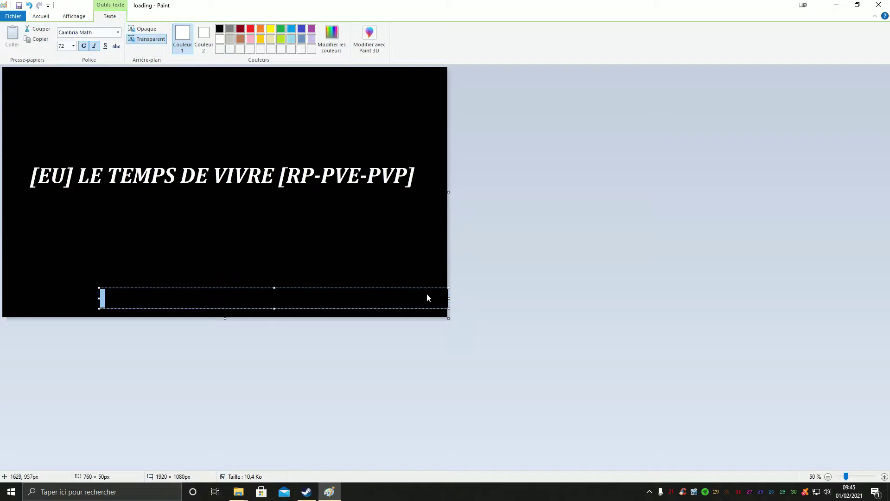
{"action": "left_click_drag", "start_coordinate": [449, 297], "coordinate": [346, 298]}
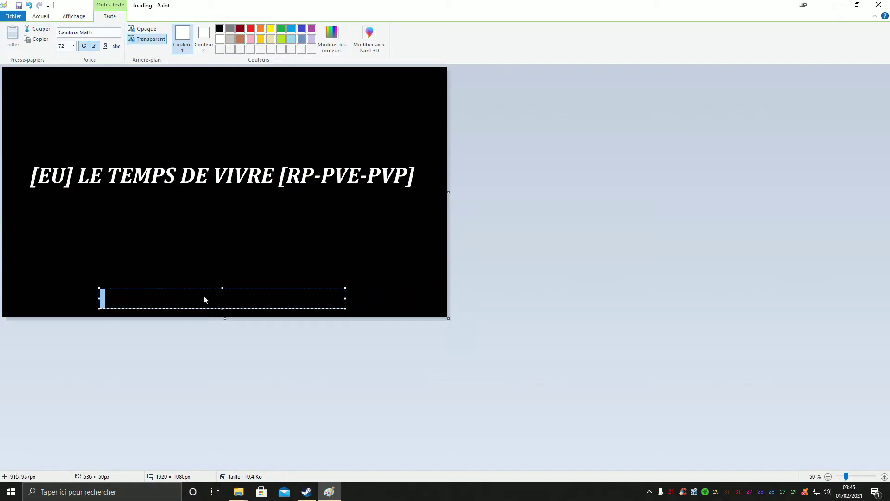
{"action": "left_click_drag", "start_coordinate": [183, 286], "coordinate": [173, 194]}
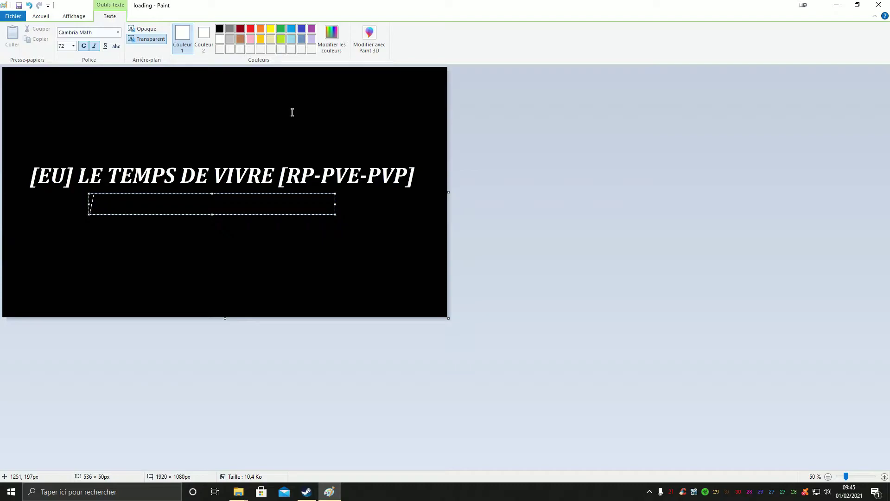
- Enter "CHERNARUS" in the second text box and narrow the box from both sides to center the word beneath the title
{"action": "type", "text": "CH"}
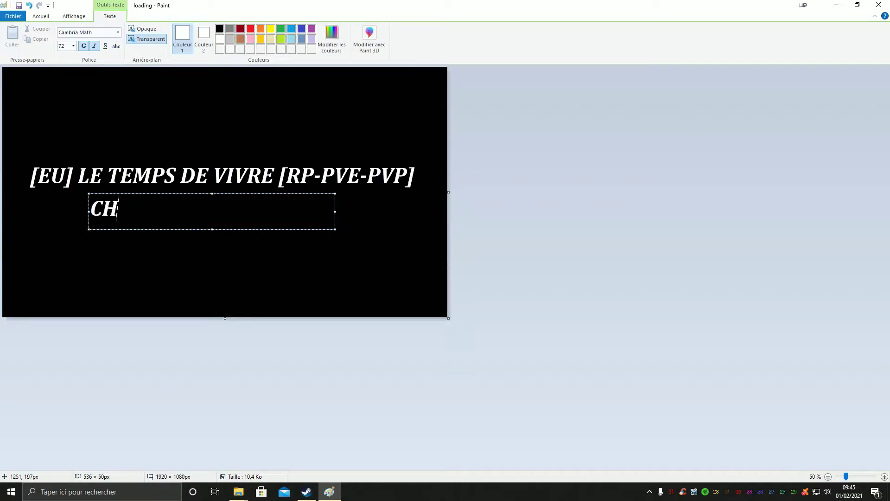
{"action": "type", "text": "ERNA"}
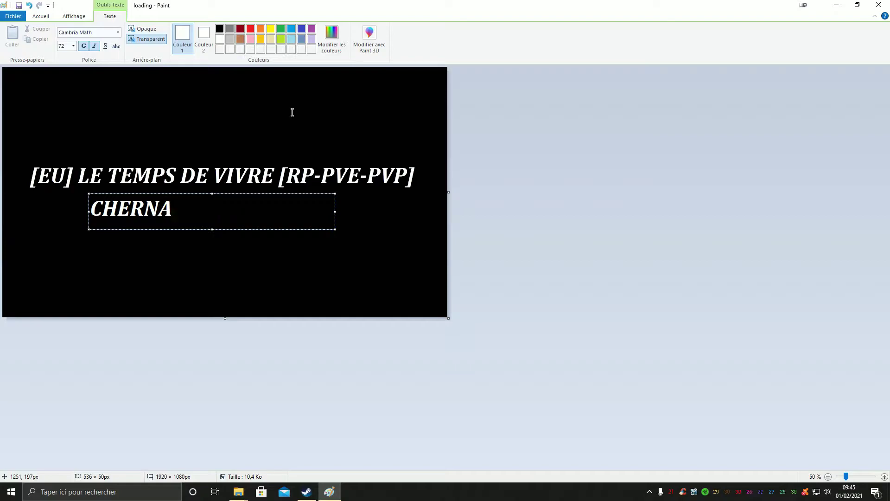
{"action": "type", "text": "RUS"}
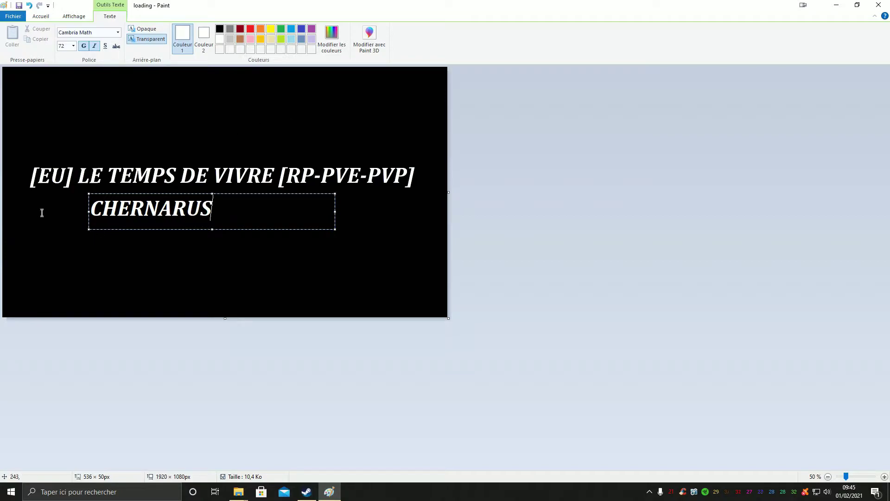
{"action": "left_click_drag", "start_coordinate": [87, 212], "coordinate": [148, 212]}
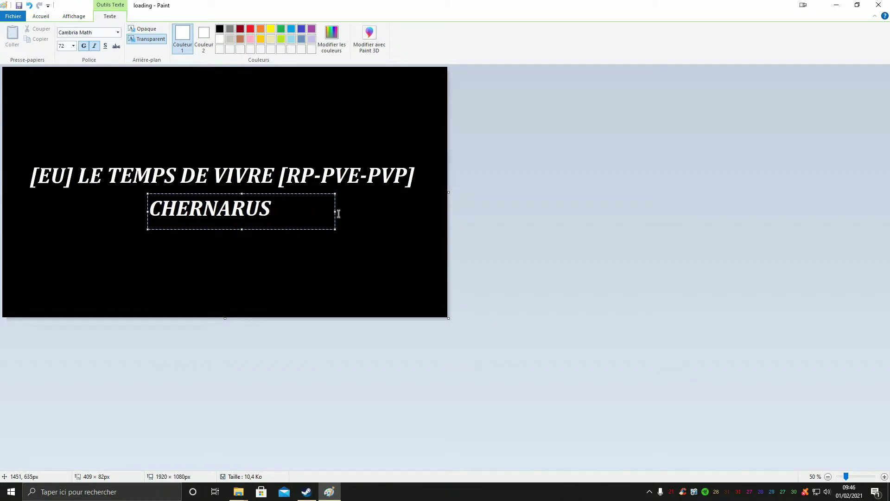
{"action": "left_click_drag", "start_coordinate": [336, 213], "coordinate": [275, 212]}
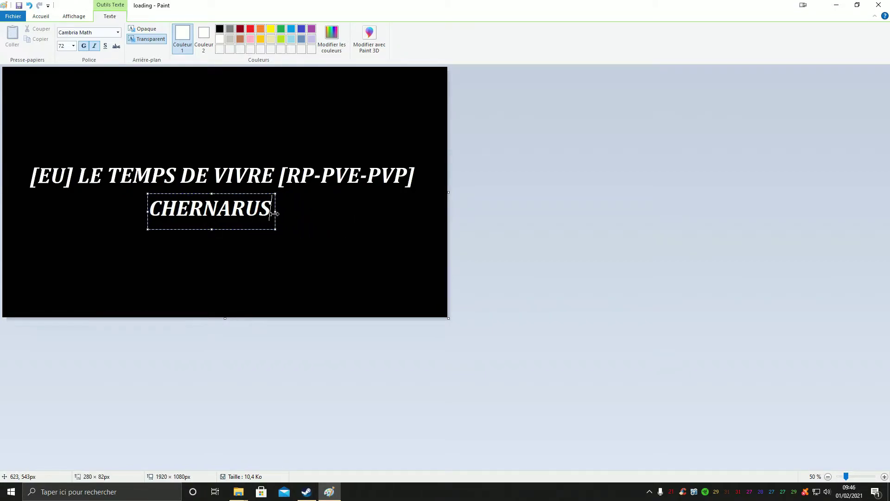
- Color the word CHERNARUS red and commit the text to the image
{"action": "left_click", "coordinate": [251, 29]}
{"action": "left_click_drag", "start_coordinate": [149, 211], "coordinate": [274, 211]}
{"action": "left_click", "coordinate": [250, 30]}
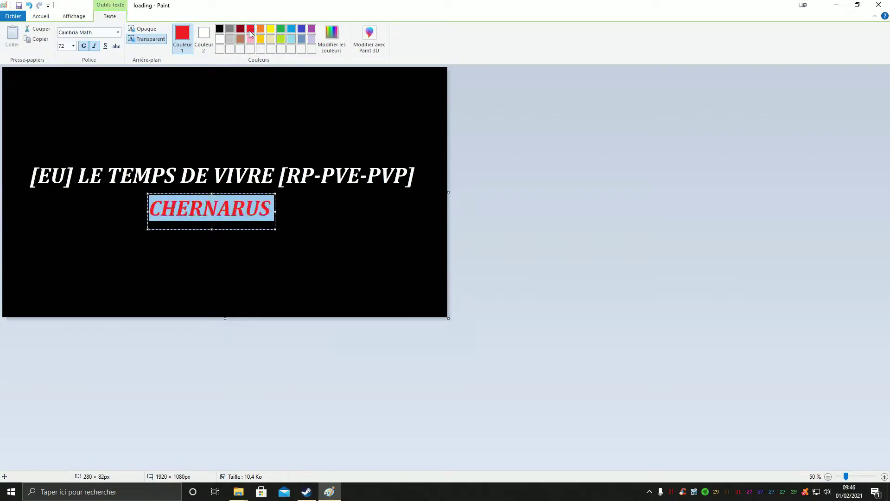
{"action": "left_click", "coordinate": [307, 107]}
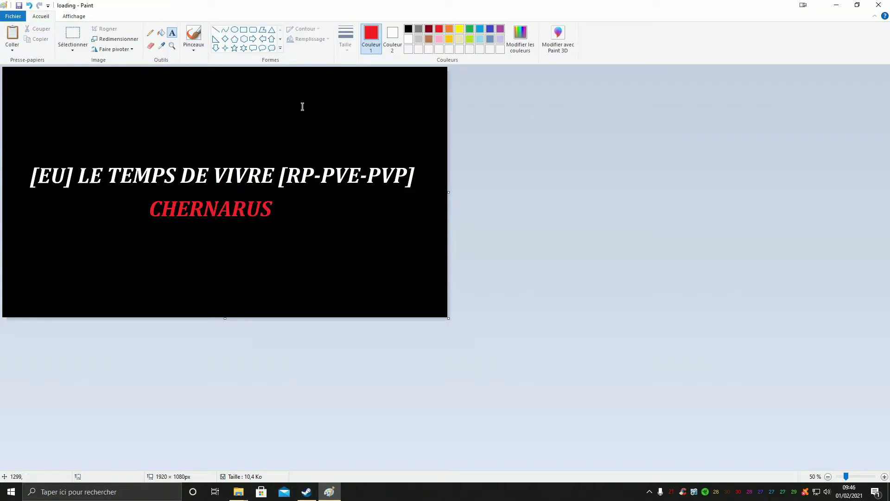
- Save the edited loading image, close Paint, and restore the data folder window to its smaller size
{"action": "left_click", "coordinate": [18, 5]}
{"action": "left_click", "coordinate": [858, 5]}
{"action": "left_click", "coordinate": [741, 68]}
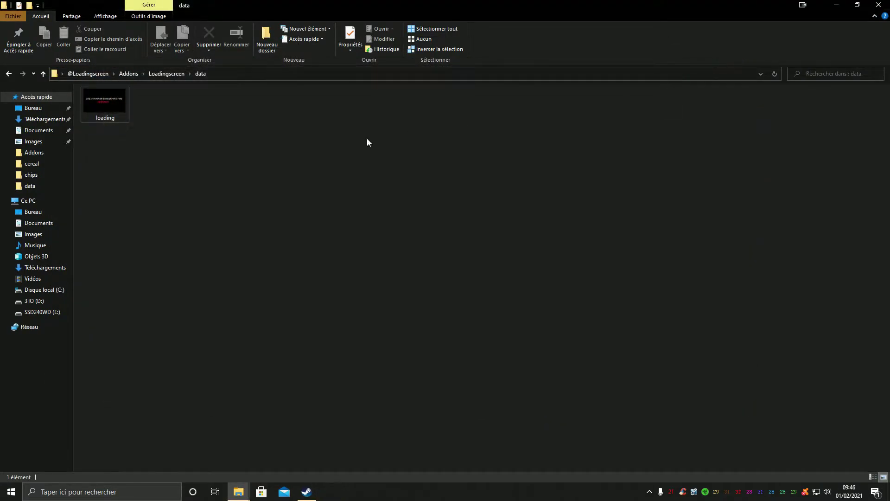
{"action": "left_click", "coordinate": [859, 5]}
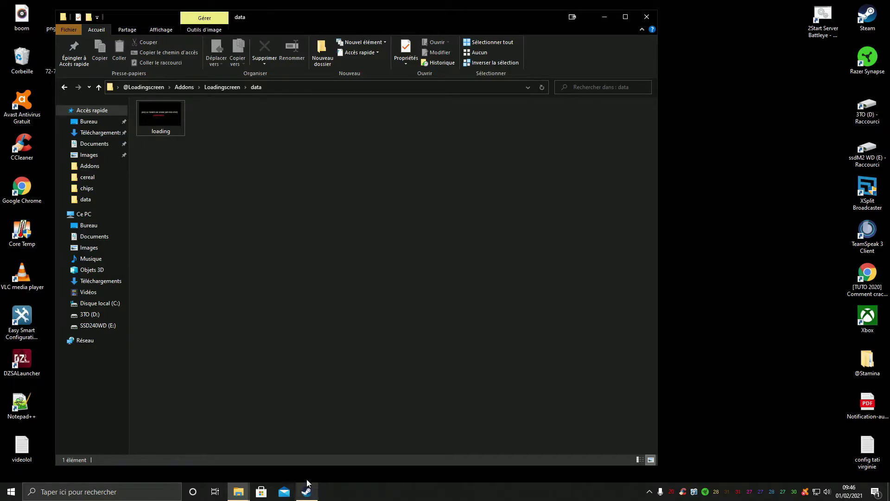
- Open Google Chrome and search Google for "IMAGE DAYZ PNG"
{"action": "double_click", "coordinate": [27, 190]}
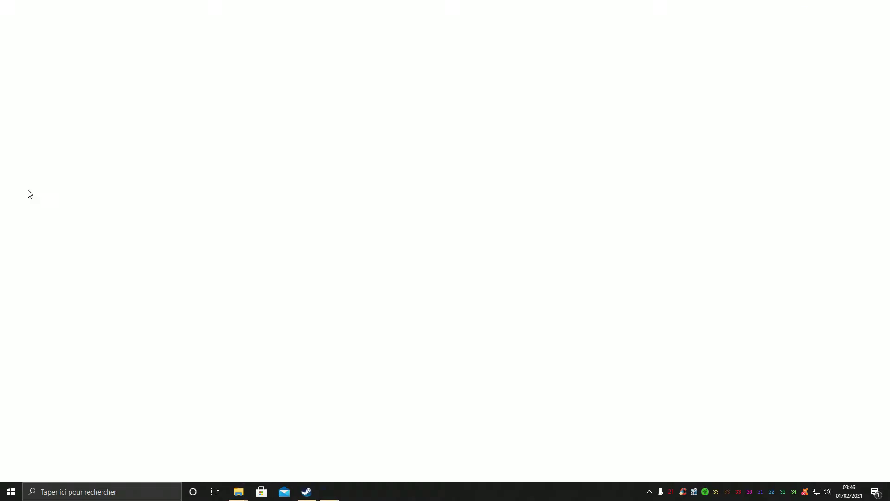
{"action": "left_click", "coordinate": [445, 191]}
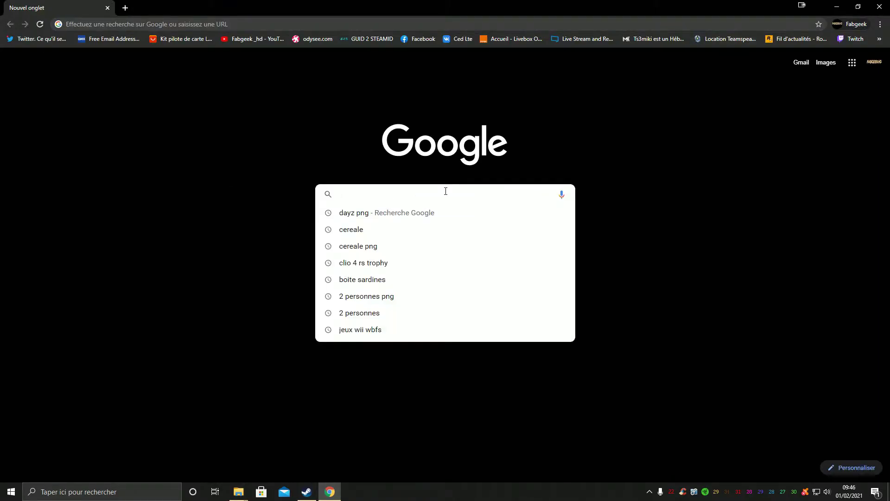
{"action": "type", "text": "IMAGE DYAE"}
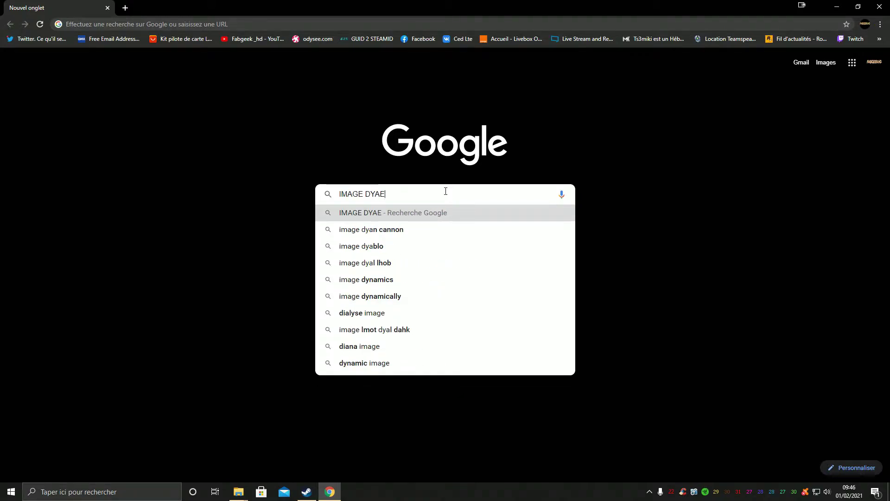
{"action": "key", "text": "BackSpace"}
{"action": "key", "text": "BackSpace"}
{"action": "key", "text": "BackSpace"}
{"action": "key", "text": "BackSpace"}
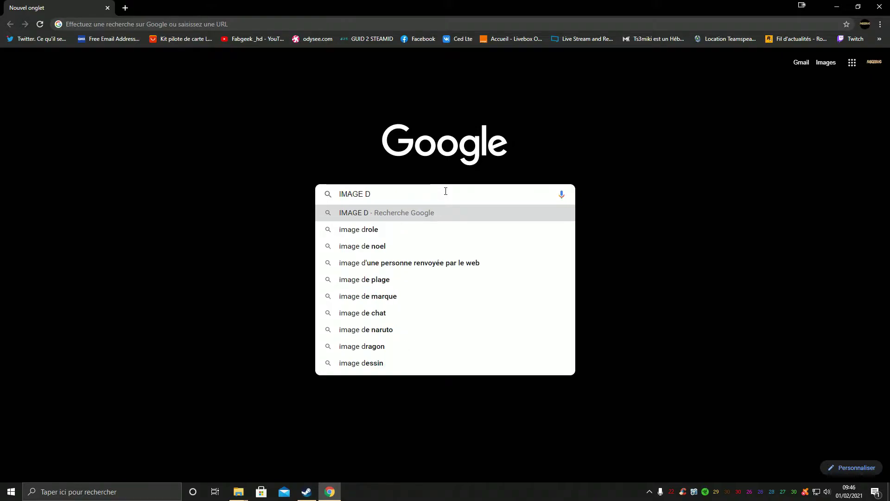
{"action": "type", "text": "DAYZ "}
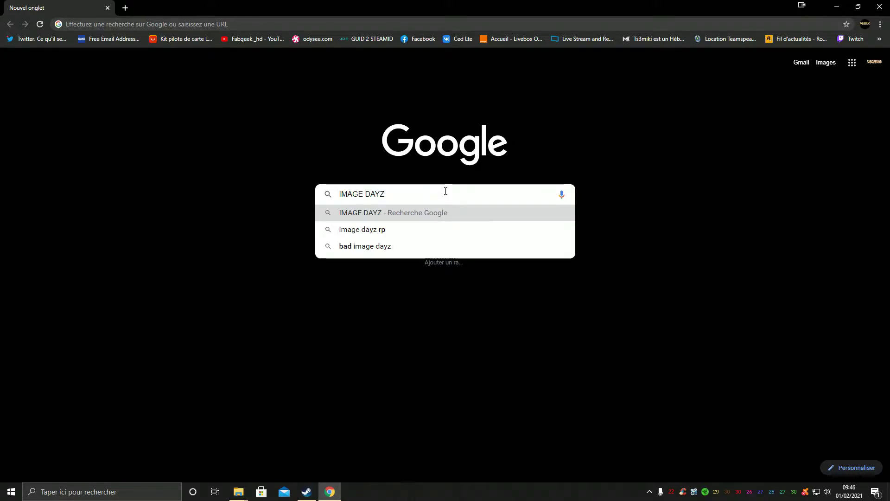
{"action": "type", "text": "PNG"}
{"action": "key", "text": "Return"}
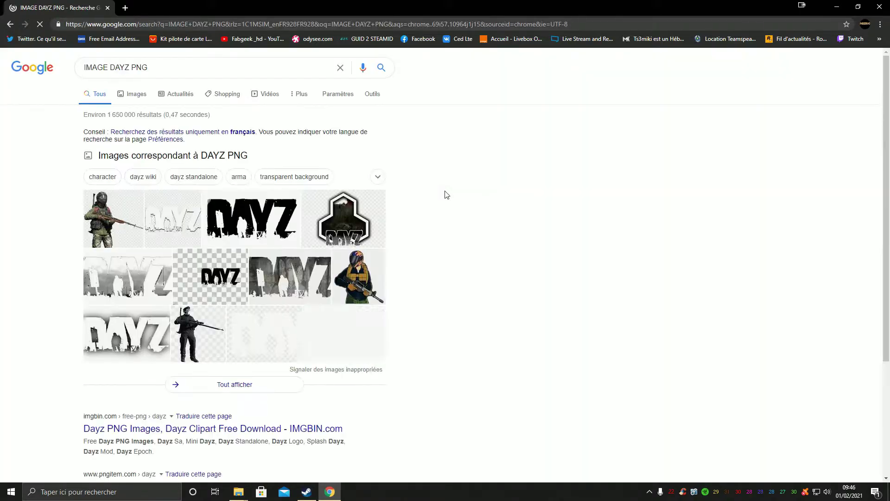
- Open the image results and preview several DayZ logos, including the Wikipédia and IMGBIN ones
{"action": "scroll", "coordinate": [248, 275], "scroll_direction": "down", "scroll_amount": 5}
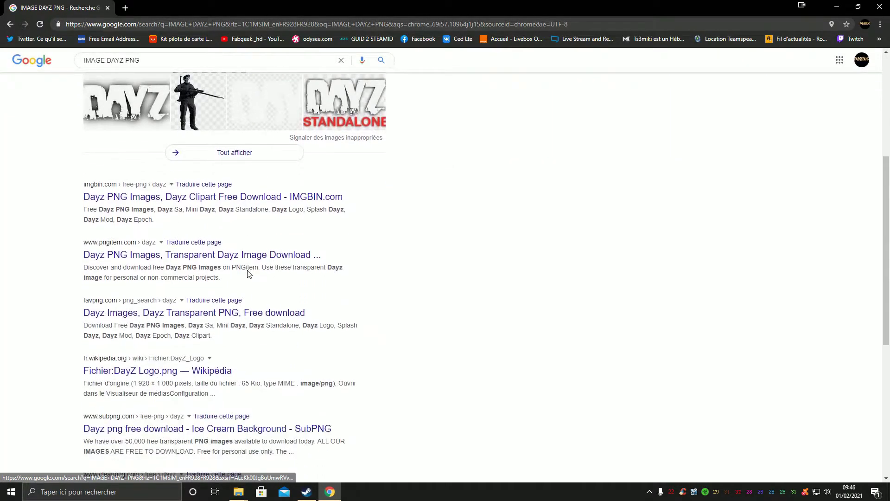
{"action": "scroll", "coordinate": [248, 274], "scroll_direction": "up", "scroll_amount": 4}
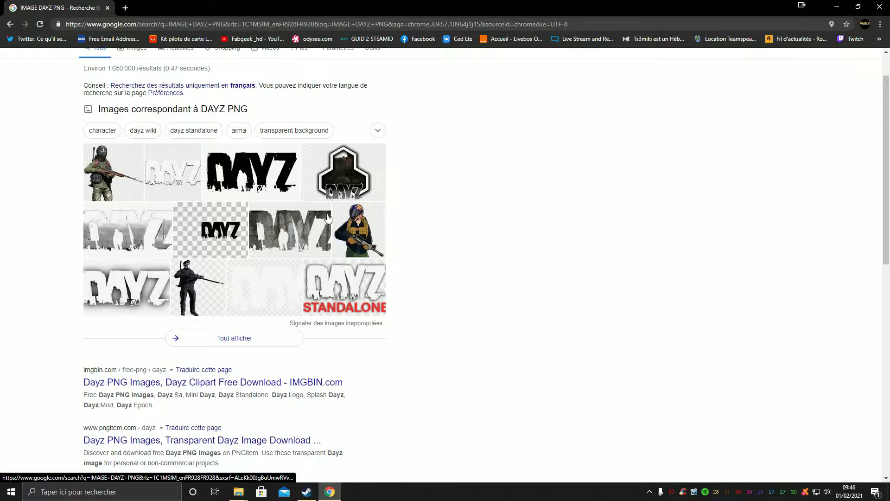
{"action": "left_click", "coordinate": [142, 222]}
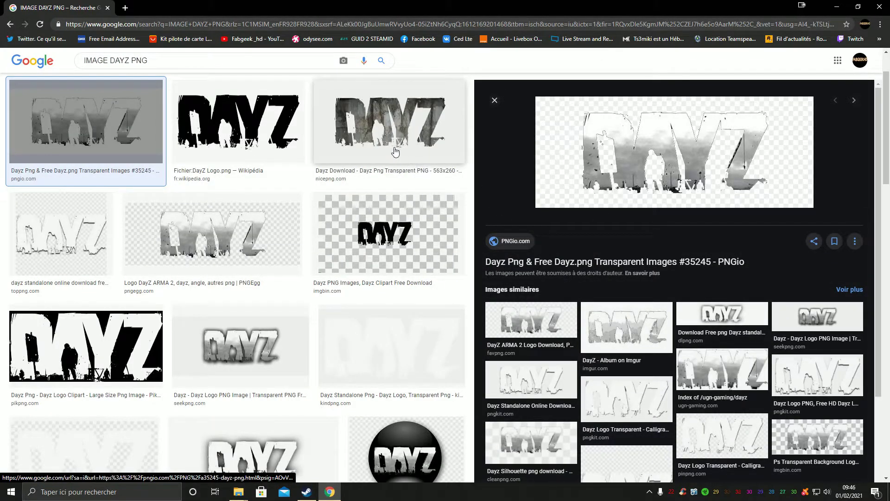
{"action": "left_click", "coordinate": [395, 152]}
{"action": "left_click", "coordinate": [260, 140]}
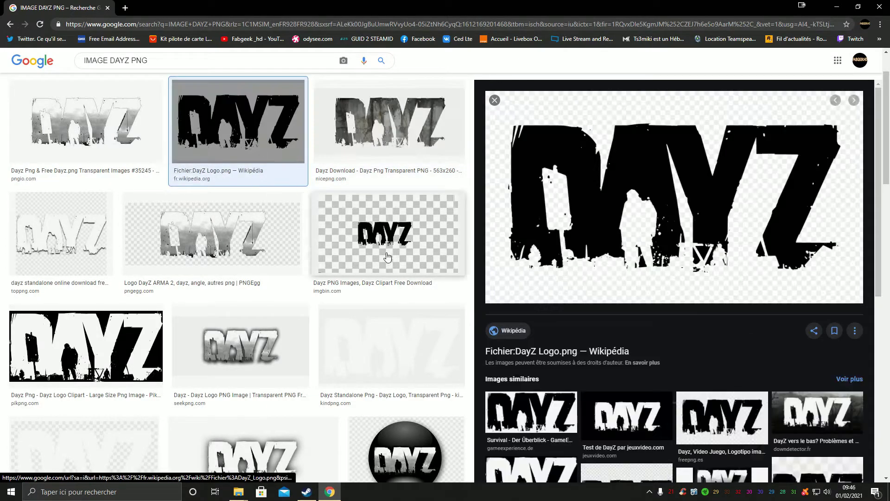
{"action": "left_click", "coordinate": [353, 257]}
- Look through further image results for a suitable DayZ picture and preview a grey DayZ ARMA 2 logo from the similar images
{"action": "scroll", "coordinate": [199, 371], "scroll_direction": "down", "scroll_amount": 5}
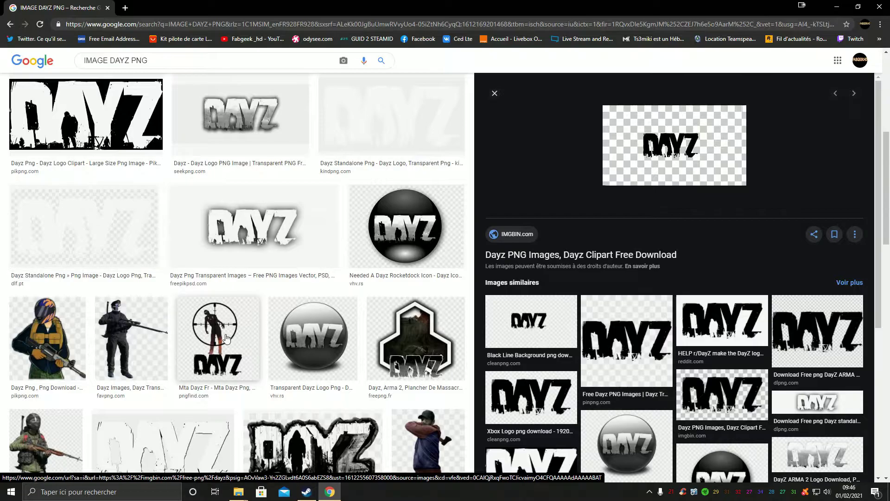
{"action": "scroll", "coordinate": [228, 340], "scroll_direction": "down", "scroll_amount": 5}
{"action": "scroll", "coordinate": [228, 340], "scroll_direction": "down", "scroll_amount": 5}
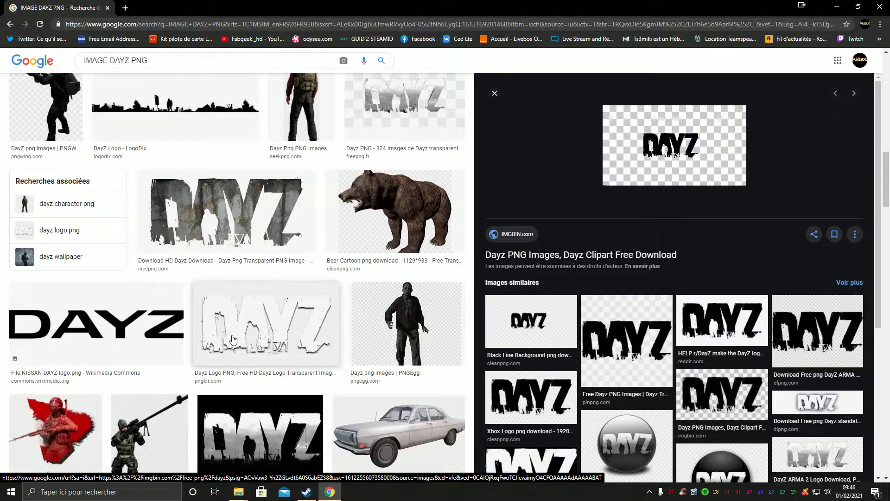
{"action": "scroll", "coordinate": [233, 340], "scroll_direction": "down", "scroll_amount": 4}
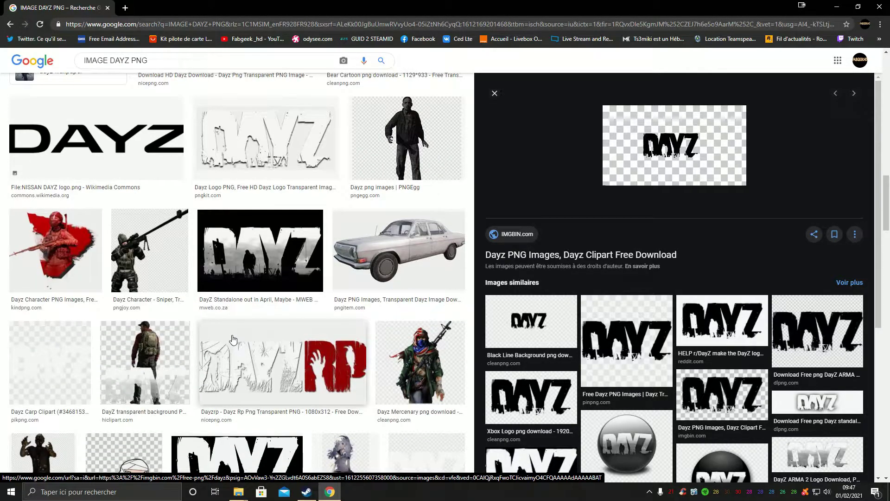
{"action": "scroll", "coordinate": [233, 340], "scroll_direction": "down", "scroll_amount": 13}
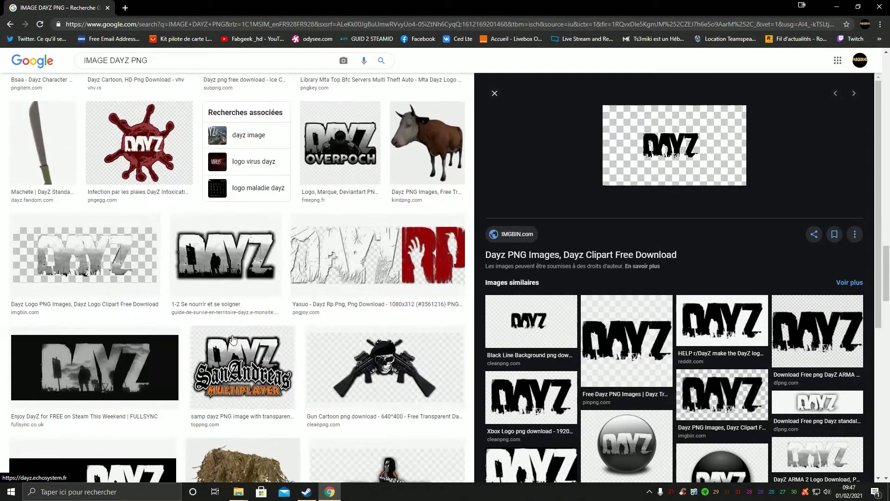
{"action": "scroll", "coordinate": [233, 339], "scroll_direction": "up", "scroll_amount": 3}
{"action": "scroll", "coordinate": [233, 340], "scroll_direction": "down", "scroll_amount": 8}
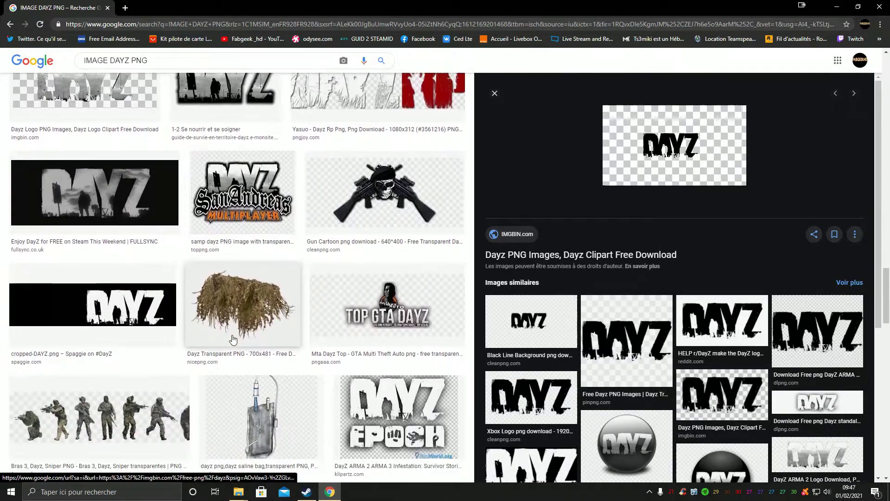
{"action": "scroll", "coordinate": [233, 340], "scroll_direction": "down", "scroll_amount": 7}
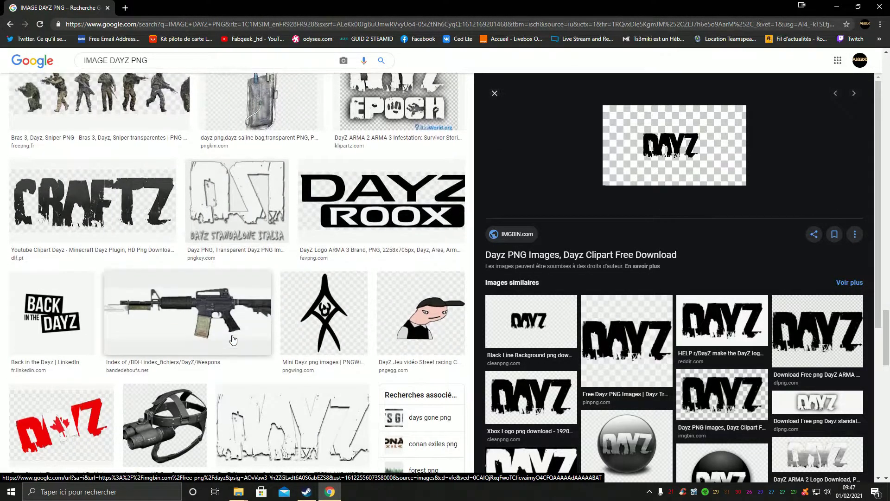
{"action": "scroll", "coordinate": [233, 339], "scroll_direction": "up", "scroll_amount": 11}
{"action": "scroll", "coordinate": [233, 339], "scroll_direction": "down", "scroll_amount": 8}
{"action": "scroll", "coordinate": [233, 340], "scroll_direction": "up", "scroll_amount": 4}
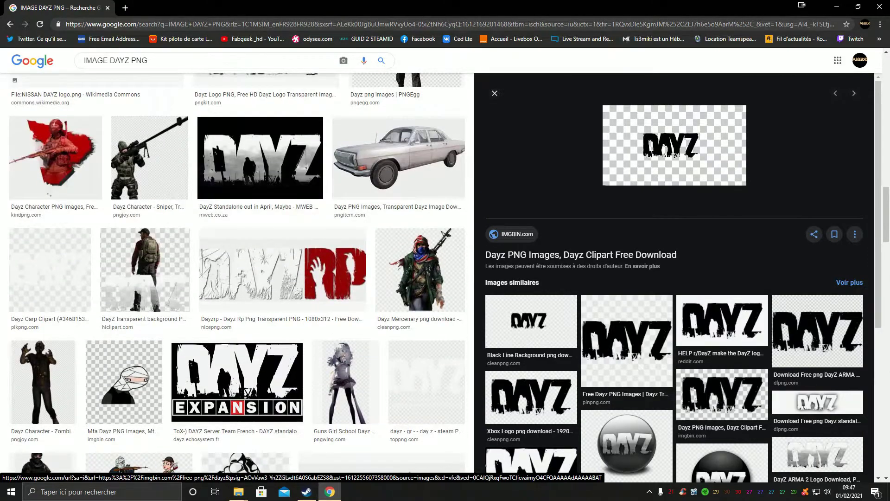
{"action": "left_click", "coordinate": [801, 464]}
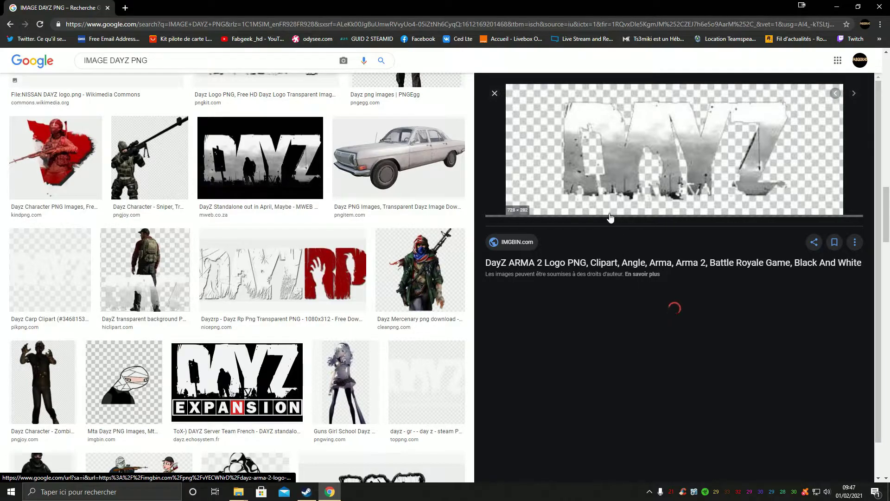
{"action": "right_click", "coordinate": [616, 170]}
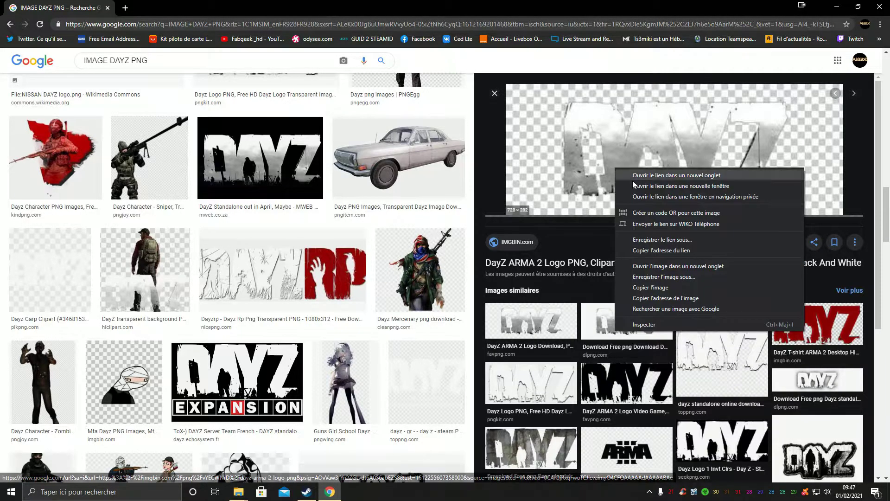
{"action": "left_click", "coordinate": [678, 279]}
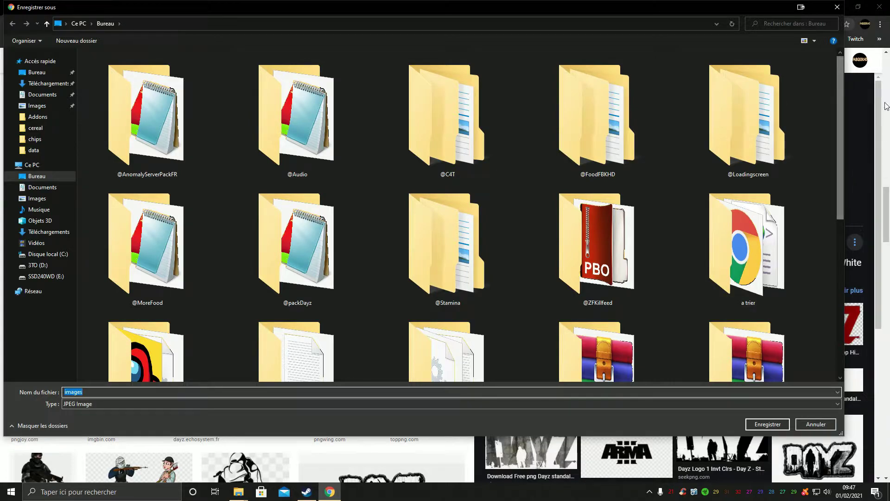
{"action": "left_click", "coordinate": [827, 9]}
- Find the ugN Gaming DayZ logo through the similar images and save it to the desktop as the PNG image dayzlogo
{"action": "left_click", "coordinate": [539, 330]}
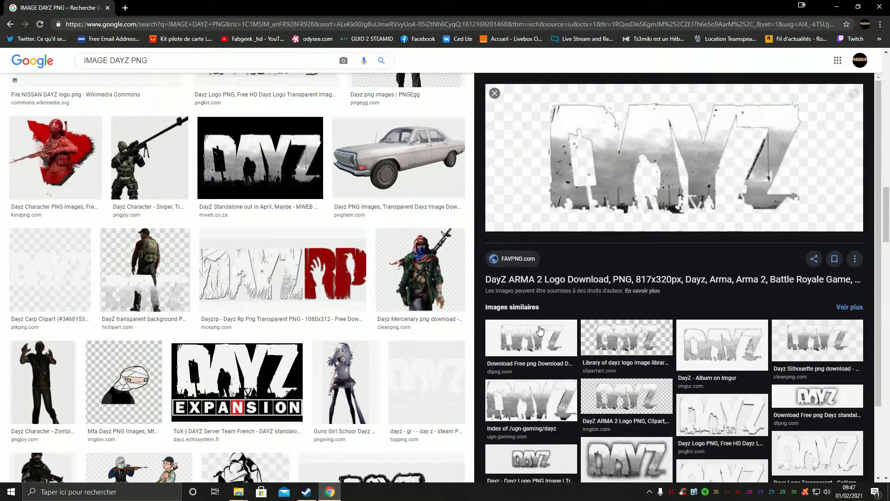
{"action": "left_click", "coordinate": [547, 410]}
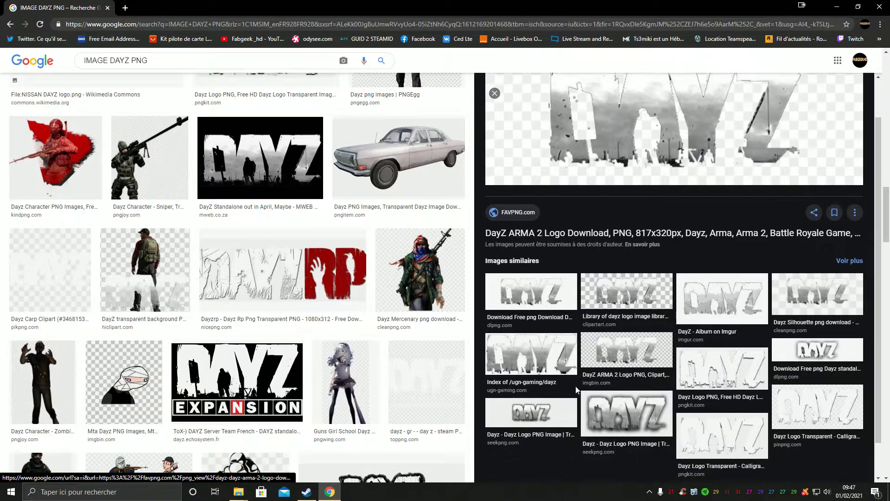
{"action": "right_click", "coordinate": [644, 157]}
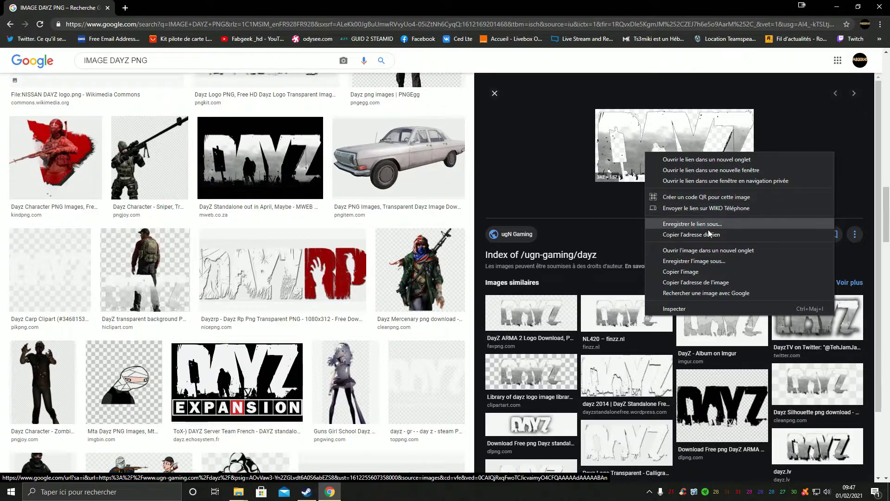
{"action": "left_click", "coordinate": [712, 261]}
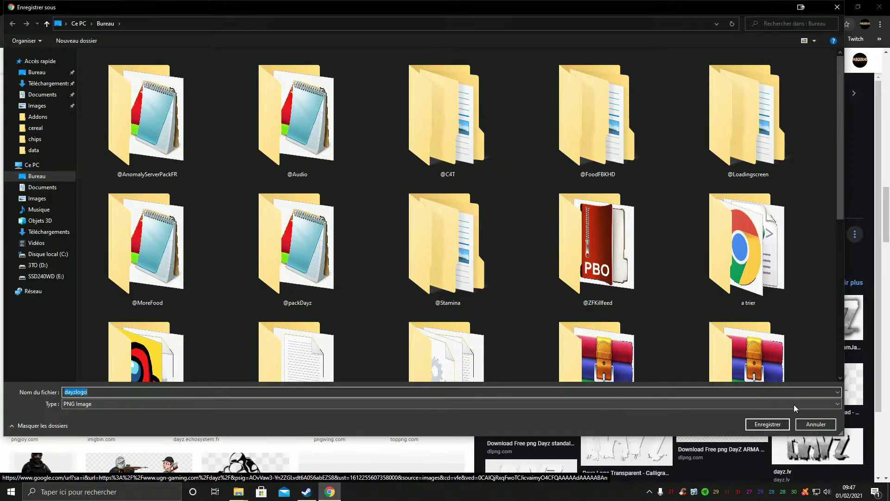
{"action": "left_click", "coordinate": [768, 424]}
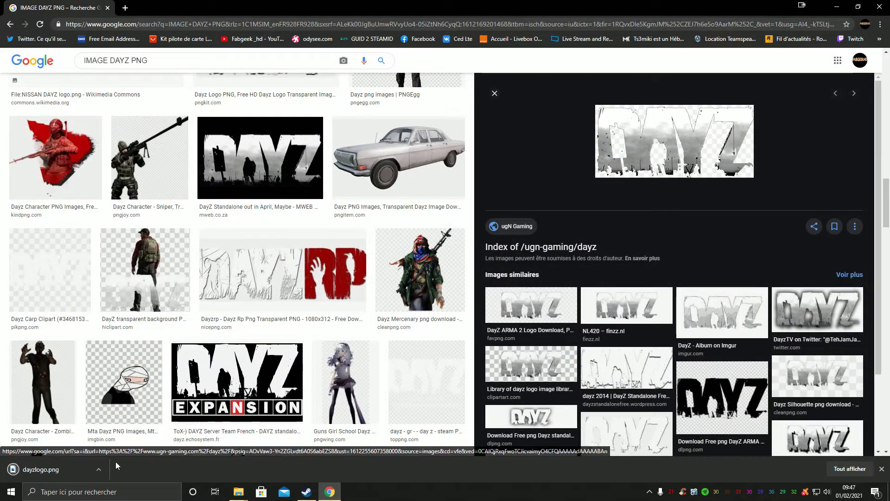
- Minimize the browser and open the loading image from the data folder in Photoshop
{"action": "left_click", "coordinate": [837, 7]}
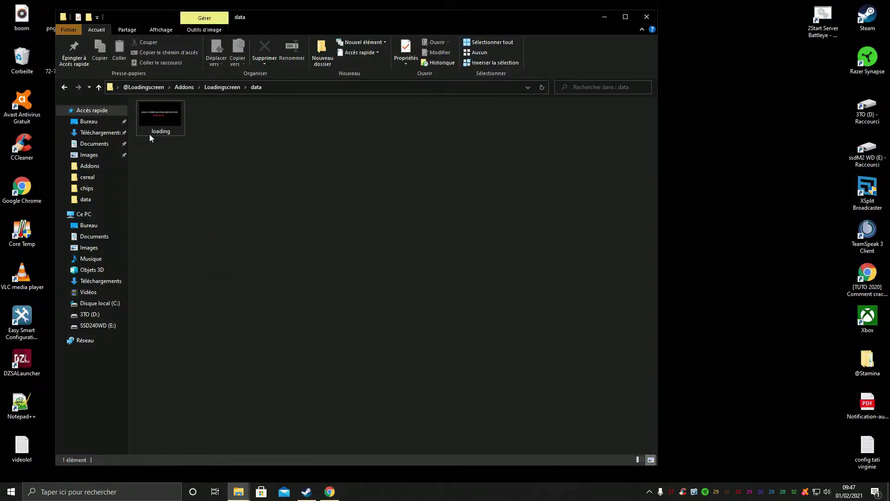
{"action": "right_click", "coordinate": [155, 114]}
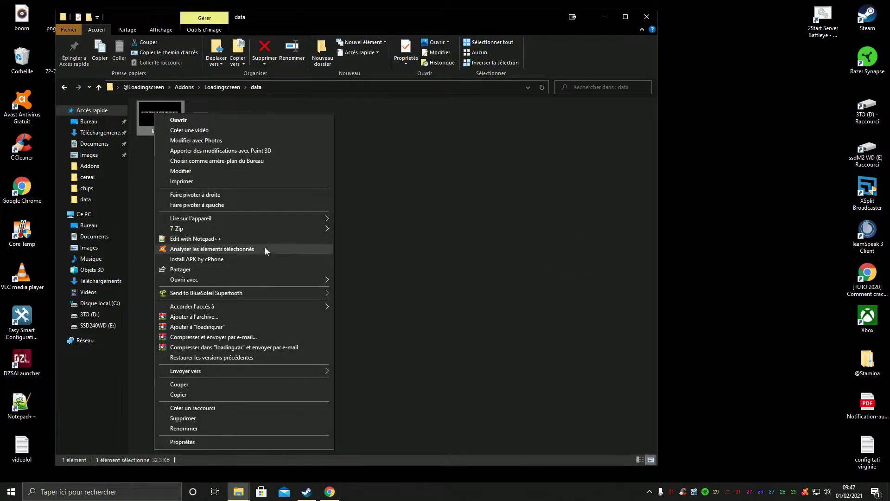
{"action": "mouse_move", "coordinate": [261, 279]}
{"action": "left_click", "coordinate": [379, 280]}
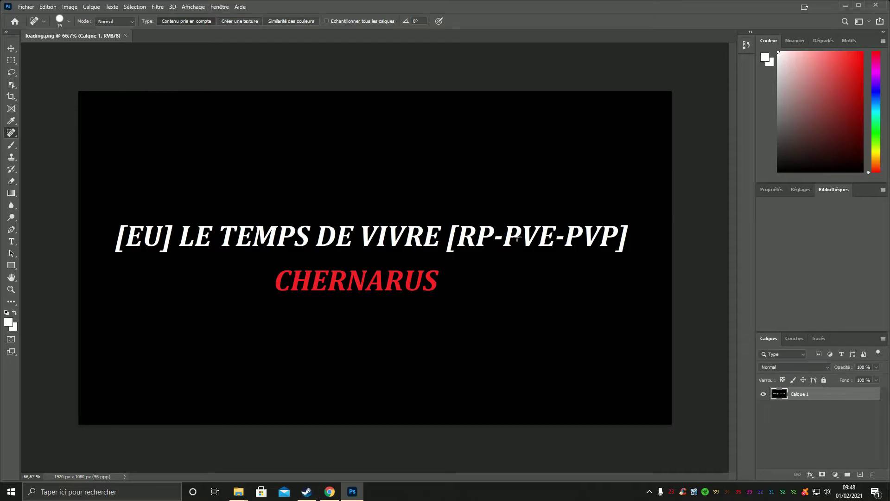
- Place the dayzlogo image from the desktop into loading.png as an embedded layer
{"action": "left_click", "coordinate": [27, 7]}
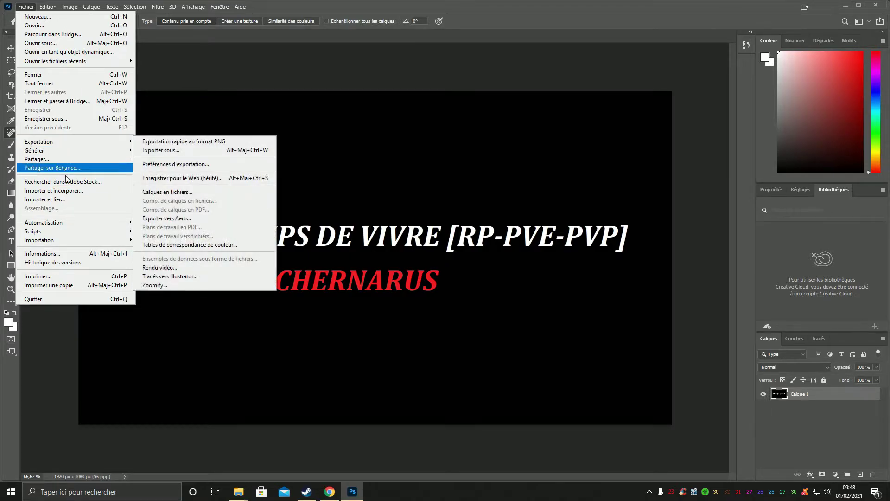
{"action": "left_click", "coordinate": [91, 194]}
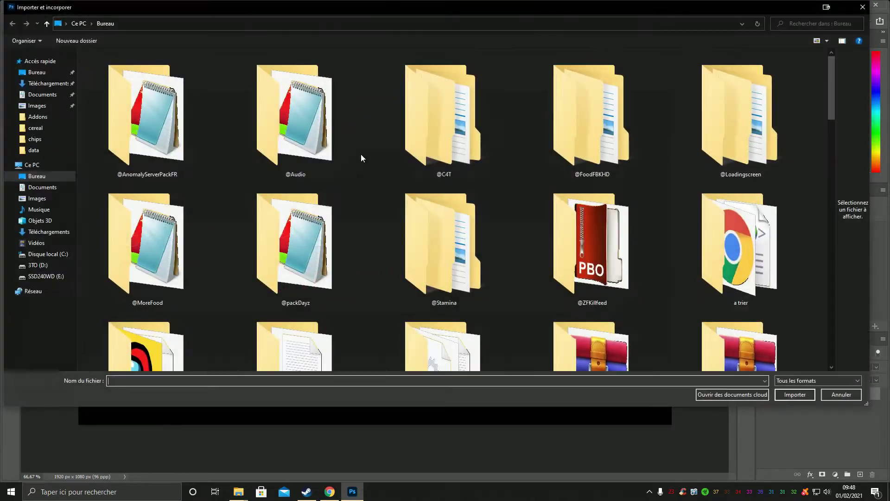
{"action": "scroll", "coordinate": [653, 235], "scroll_direction": "down", "scroll_amount": 8}
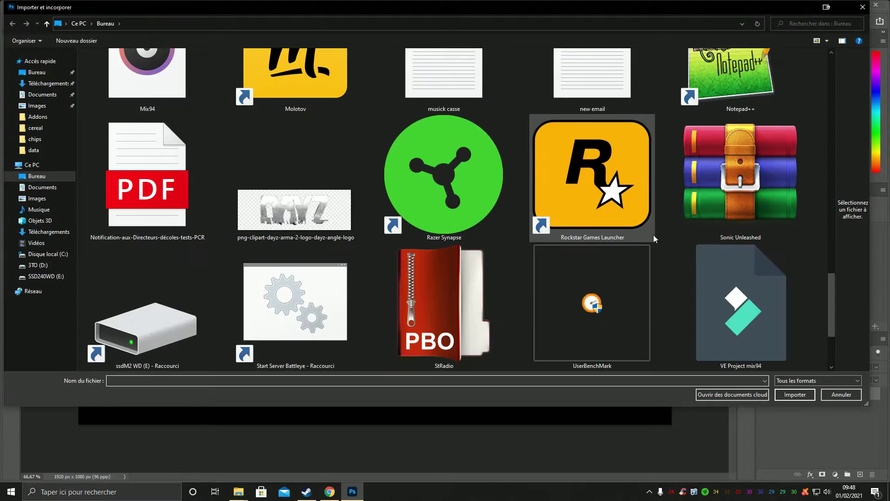
{"action": "scroll", "coordinate": [653, 235], "scroll_direction": "up", "scroll_amount": 8}
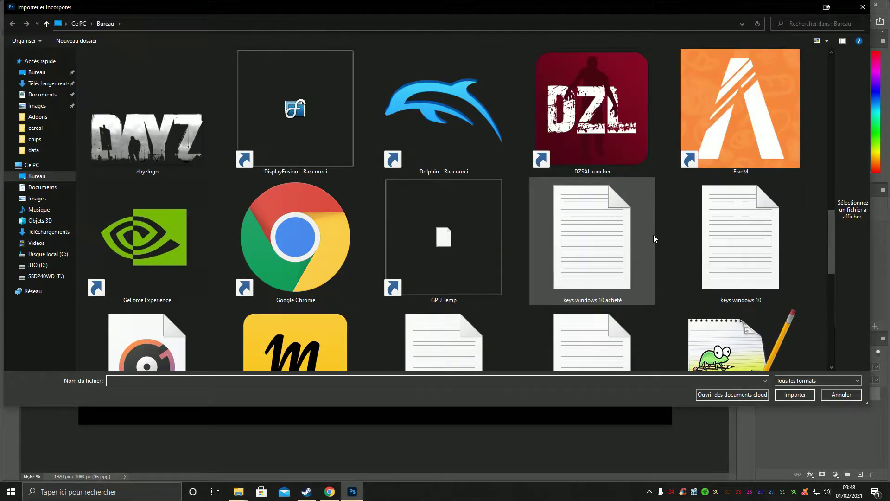
{"action": "left_click", "coordinate": [184, 158]}
{"action": "double_click", "coordinate": [184, 157]}
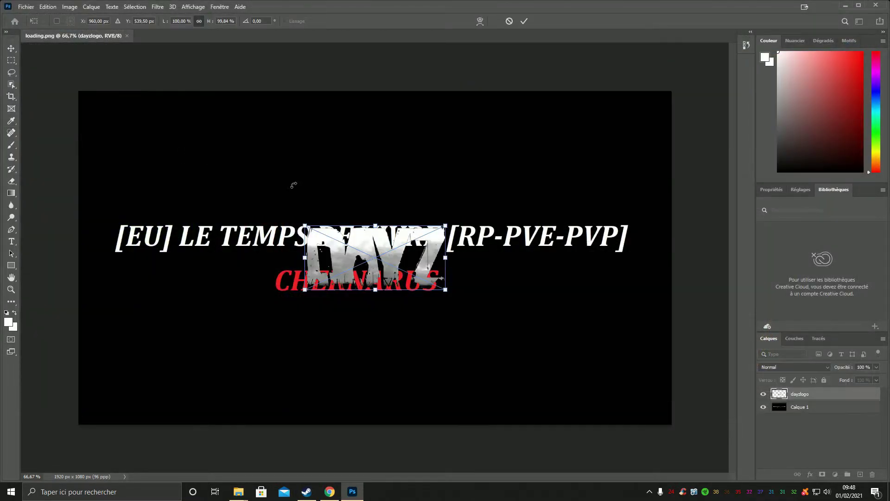
- Scale the placed DayZ logo up to about 160%, centered on the canvas
{"action": "left_click_drag", "start_coordinate": [446, 225], "coordinate": [529, 188]}
{"action": "left_click_drag", "start_coordinate": [478, 234], "coordinate": [440, 261]}
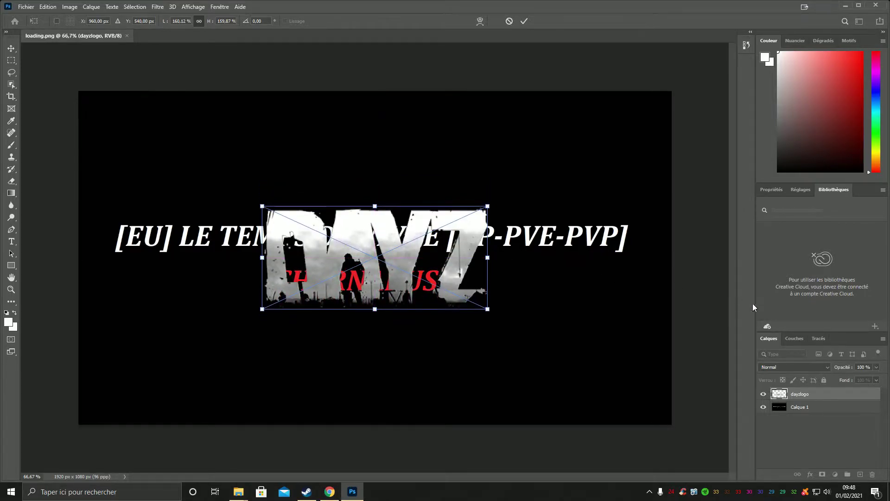
- Move the DayZ logo above the server text, scale it to about 156% at 100% opacity, and commit the placement
{"action": "left_click", "coordinate": [877, 367]}
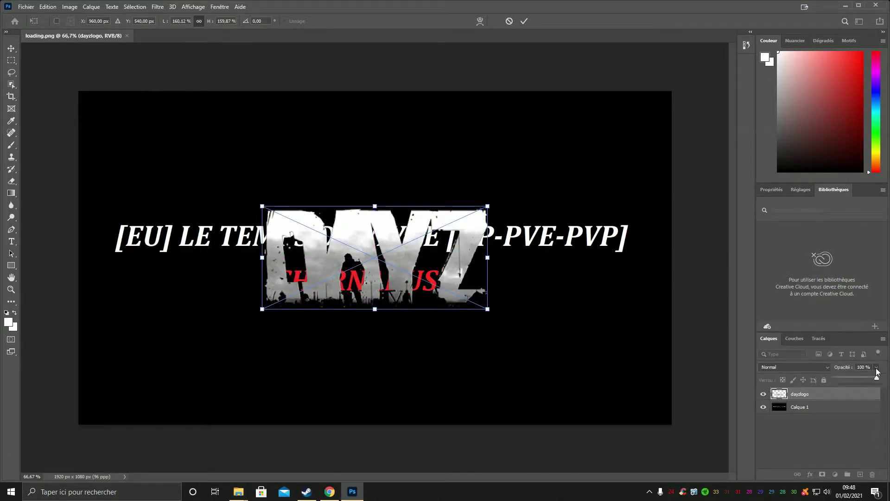
{"action": "left_click_drag", "start_coordinate": [840, 379], "coordinate": [877, 380]}
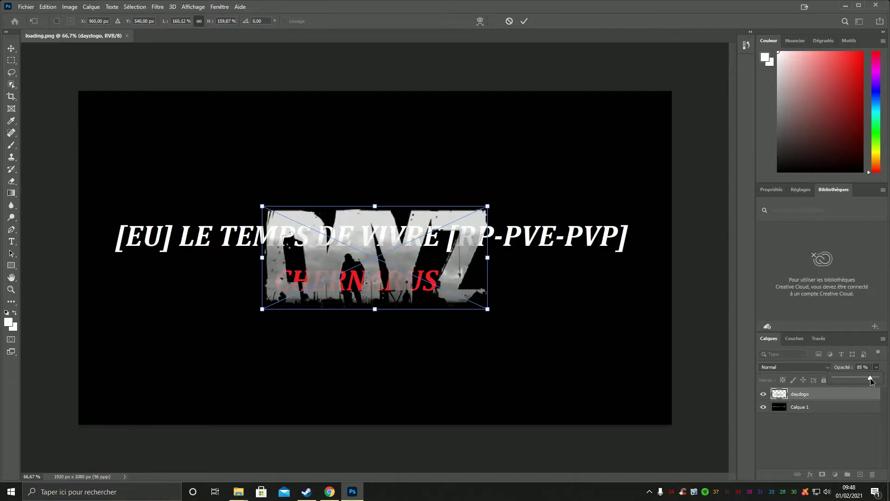
{"action": "left_click_drag", "start_coordinate": [390, 226], "coordinate": [379, 137]}
{"action": "mouse_move", "coordinate": [262, 168]}
{"action": "left_mouse_down"}
{"action": "mouse_move", "coordinate": [176, 149]}
{"action": "mouse_move", "coordinate": [295, 159]}
{"action": "mouse_move", "coordinate": [267, 158]}
{"action": "left_mouse_up"}
{"action": "mouse_move", "coordinate": [405, 184]}
{"action": "left_mouse_down"}
{"action": "mouse_move", "coordinate": [431, 186]}
{"action": "mouse_move", "coordinate": [404, 189]}
{"action": "left_mouse_up"}
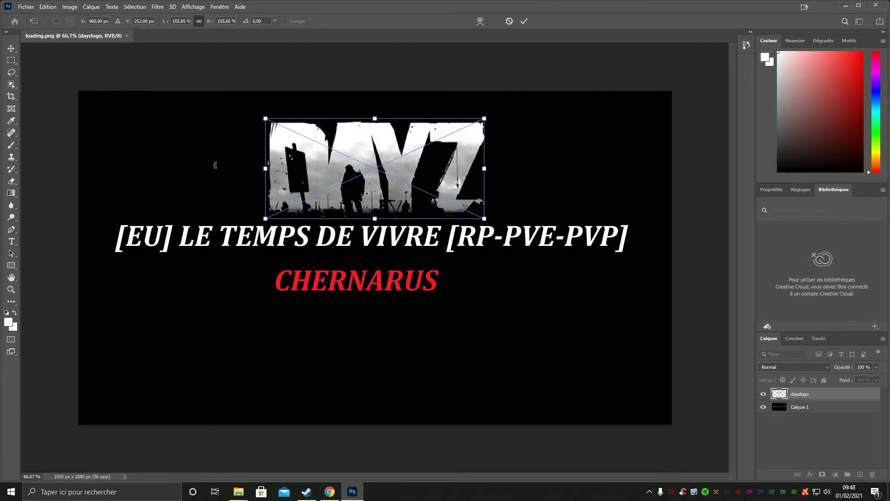
{"action": "left_click", "coordinate": [524, 21]}
{"action": "key", "text": "j"}
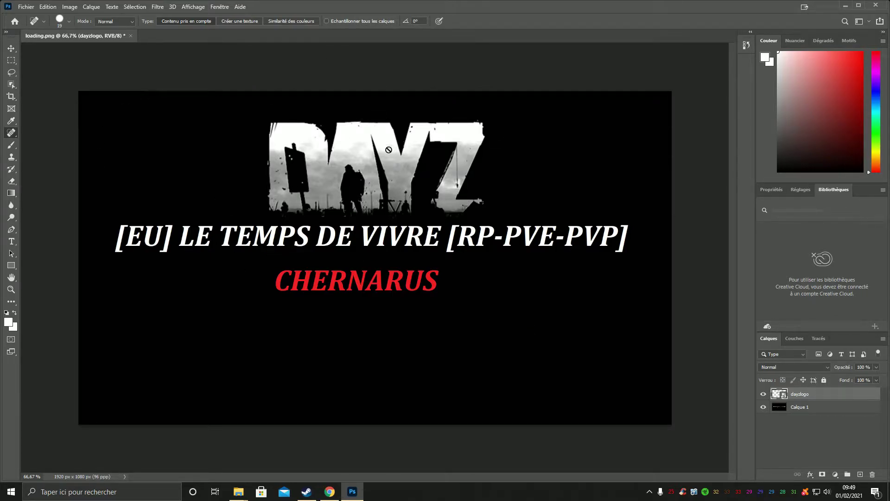
- Save the image as a PNG named loading in the data folder, replacing the existing file
{"action": "left_click", "coordinate": [27, 7]}
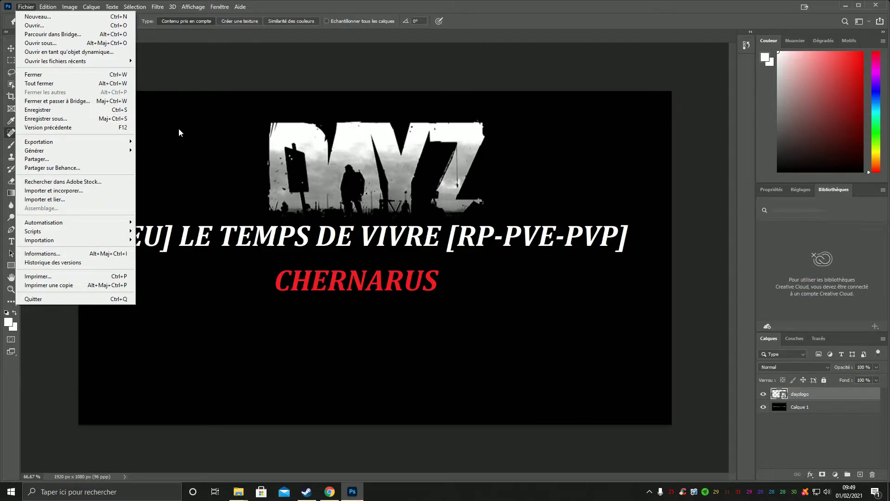
{"action": "left_click", "coordinate": [72, 115]}
{"action": "left_click", "coordinate": [514, 336]}
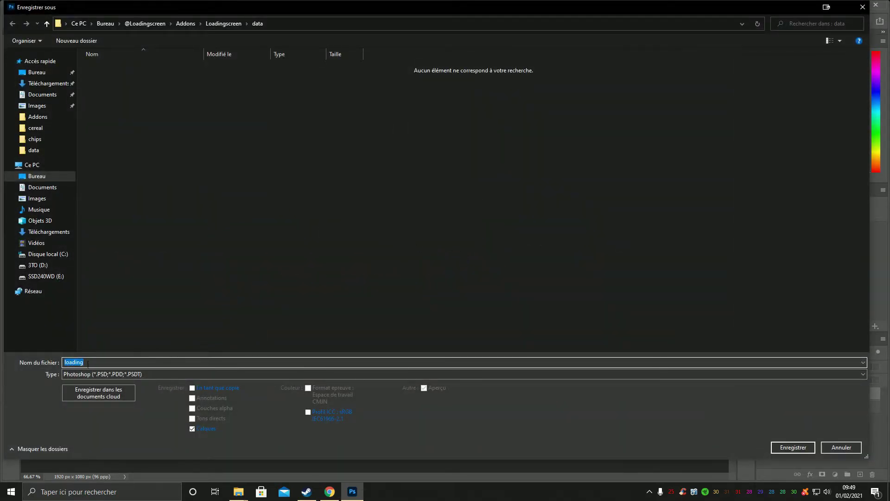
{"action": "left_click", "coordinate": [135, 374]}
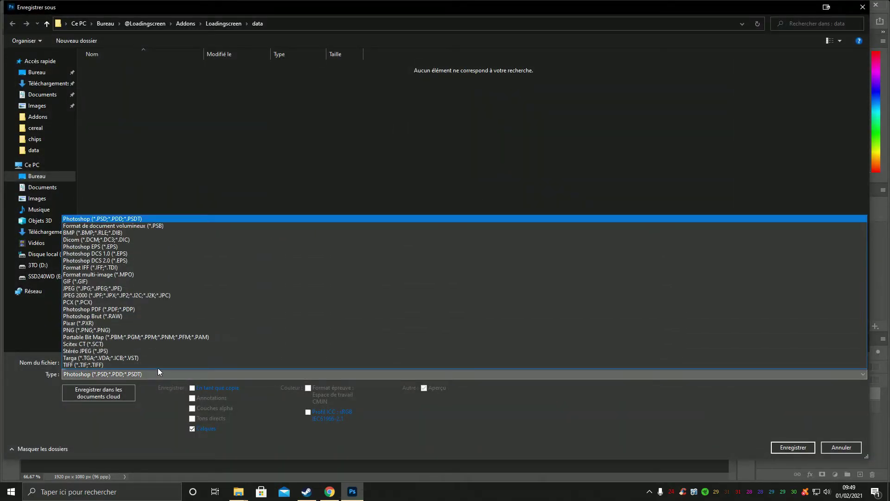
{"action": "left_click", "coordinate": [157, 329]}
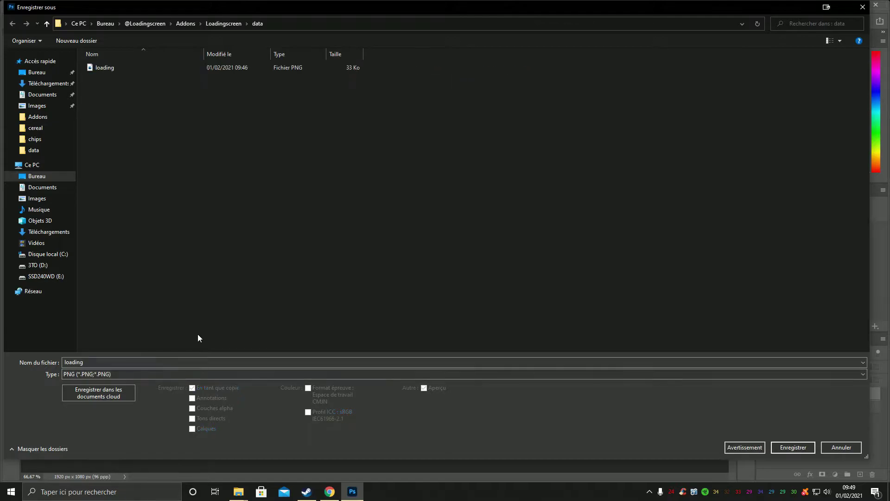
{"action": "left_click", "coordinate": [794, 448]}
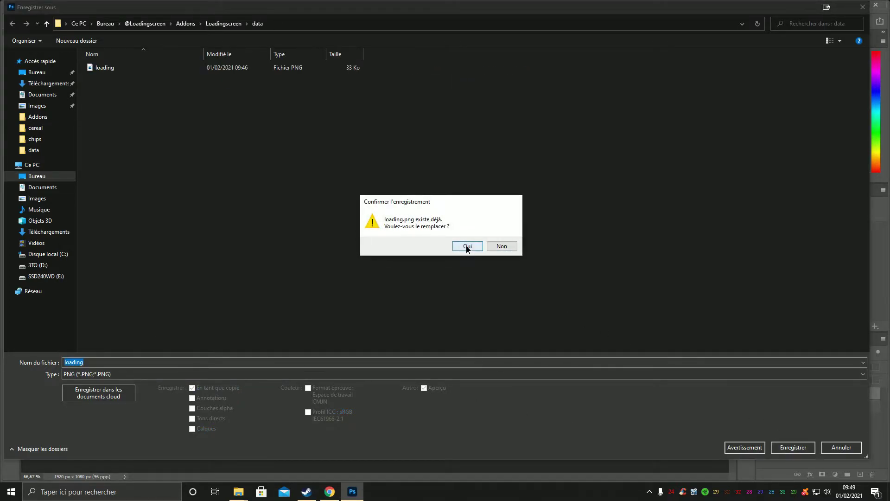
{"action": "left_click", "coordinate": [465, 246]}
{"action": "left_click", "coordinate": [537, 147]}
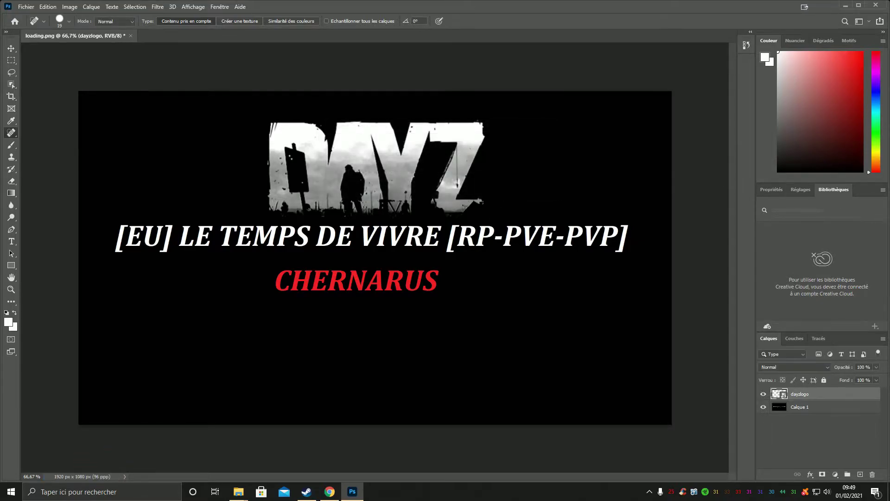
- Close Photoshop without saving again and select the loading image in the data folder
{"action": "left_click", "coordinate": [875, 5]}
{"action": "left_click", "coordinate": [462, 181]}
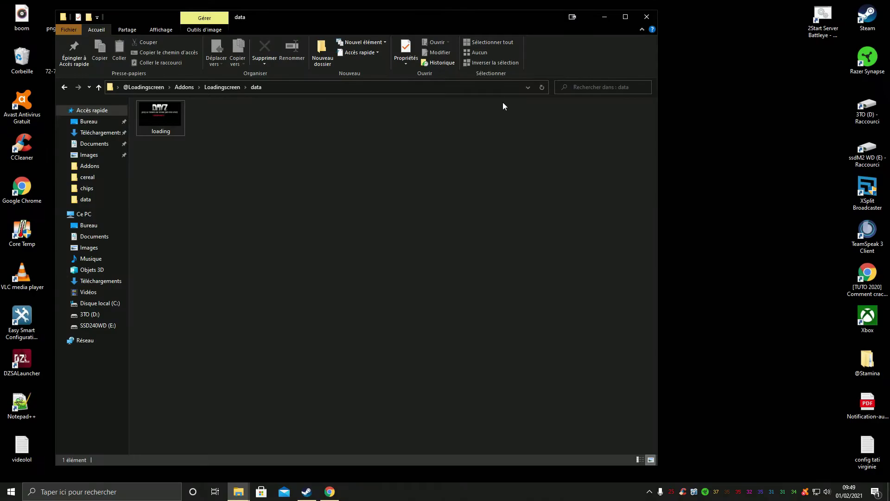
{"action": "left_click", "coordinate": [163, 115]}
{"action": "right_click", "coordinate": [162, 114]}
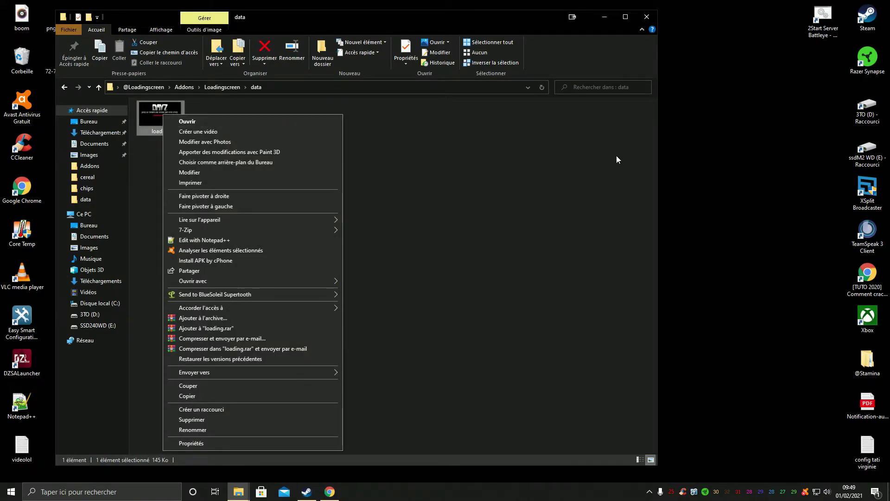
{"action": "key", "text": "Escape"}
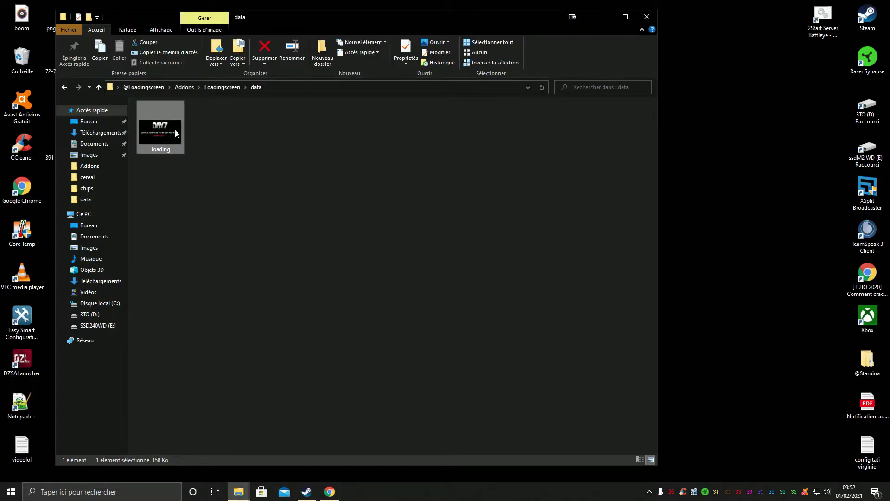
{"action": "left_click_drag", "start_coordinate": [375, 22], "coordinate": [578, 20]}
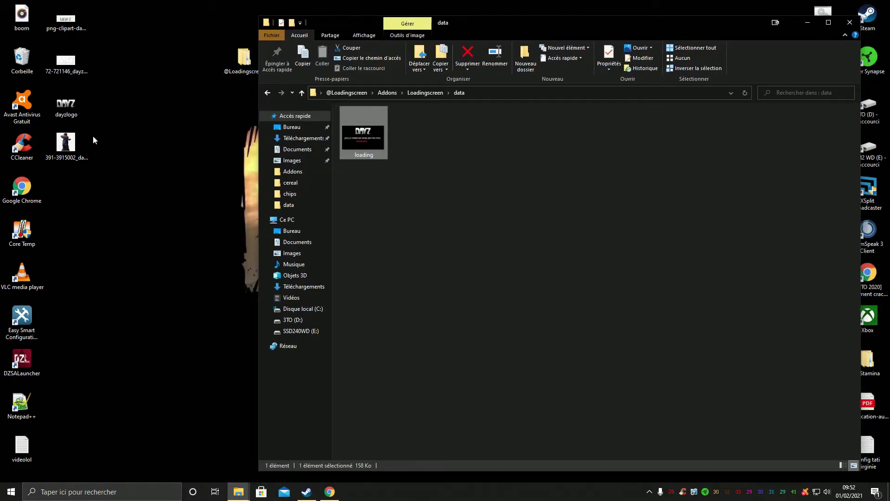
{"action": "right_click", "coordinate": [70, 143]}
{"action": "left_click", "coordinate": [135, 448]}
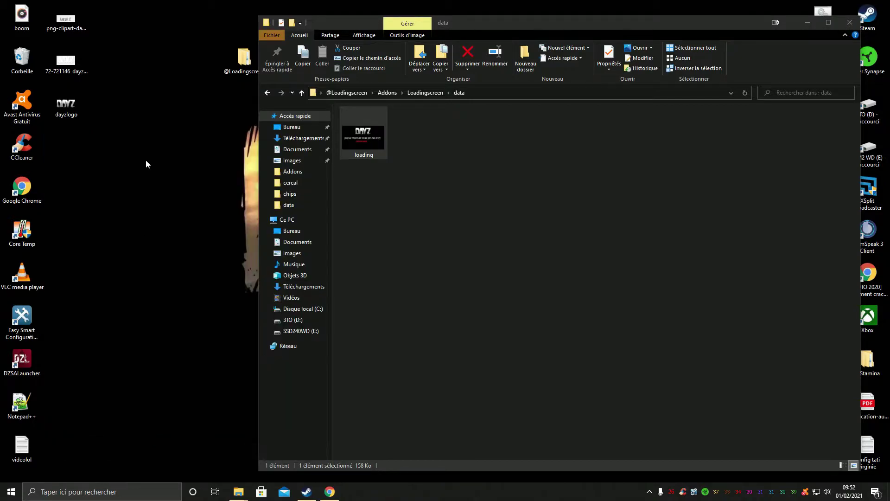
- Launch DayZ Tools from the Steam library, minimize Steam, and start the Tex View utility
{"action": "left_click", "coordinate": [307, 491]}
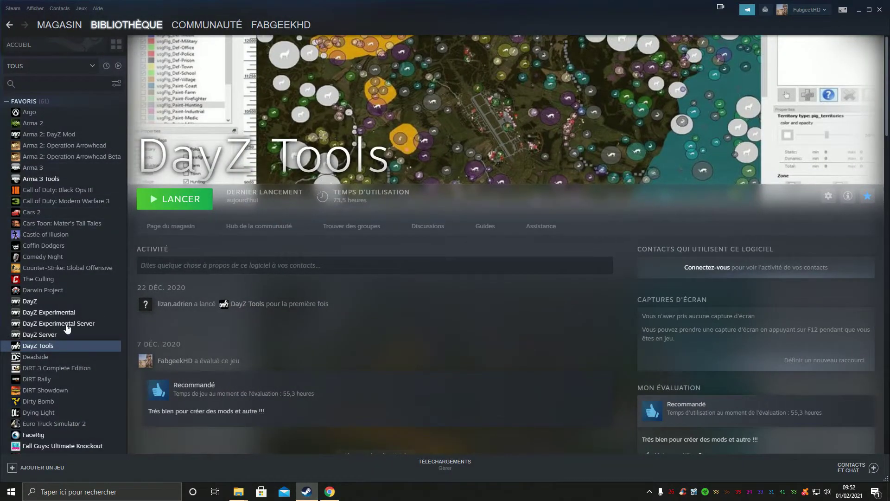
{"action": "left_click", "coordinate": [184, 200]}
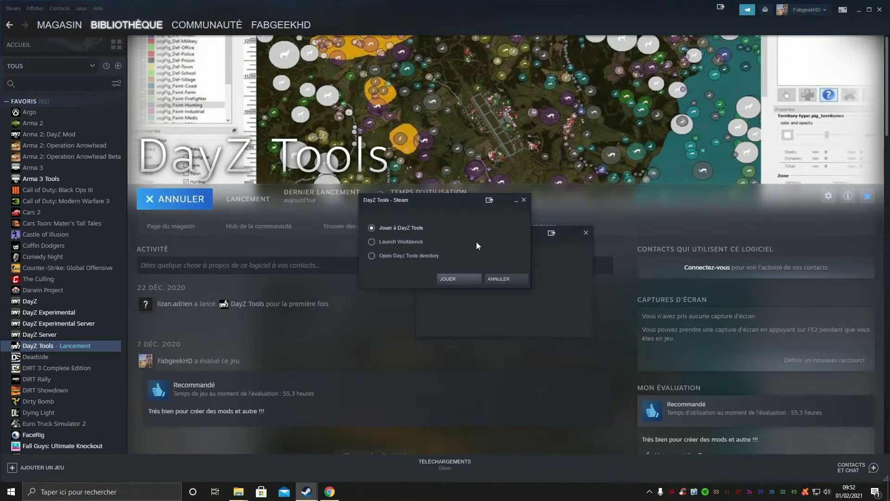
{"action": "left_click", "coordinate": [453, 280]}
{"action": "left_click", "coordinate": [857, 10]}
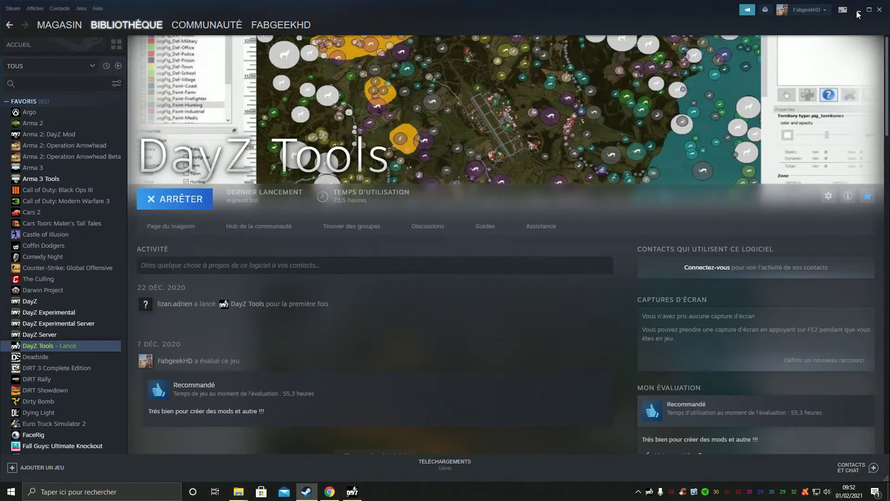
{"action": "left_click", "coordinate": [197, 183]}
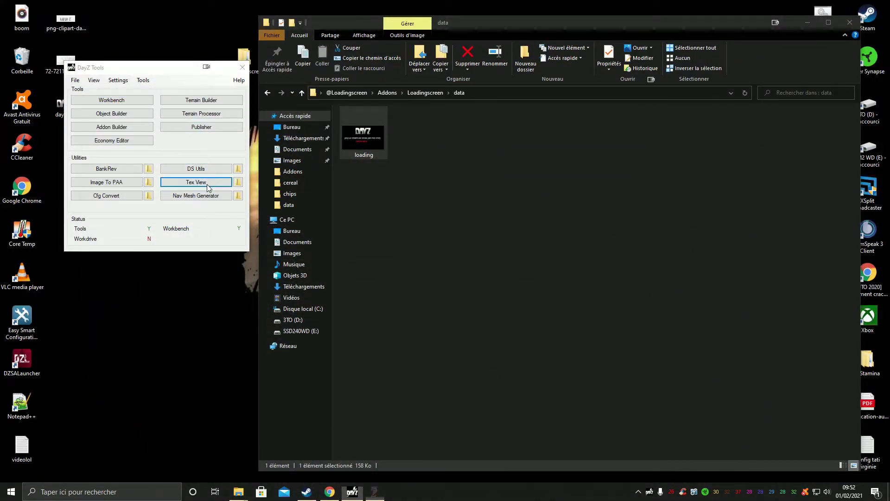
- Reposition the Texture Viewer window and load the loading PNG from the data folder into it
{"action": "left_click_drag", "start_coordinate": [403, 83], "coordinate": [558, 183]}
{"action": "left_click_drag", "start_coordinate": [364, 136], "coordinate": [250, 329]}
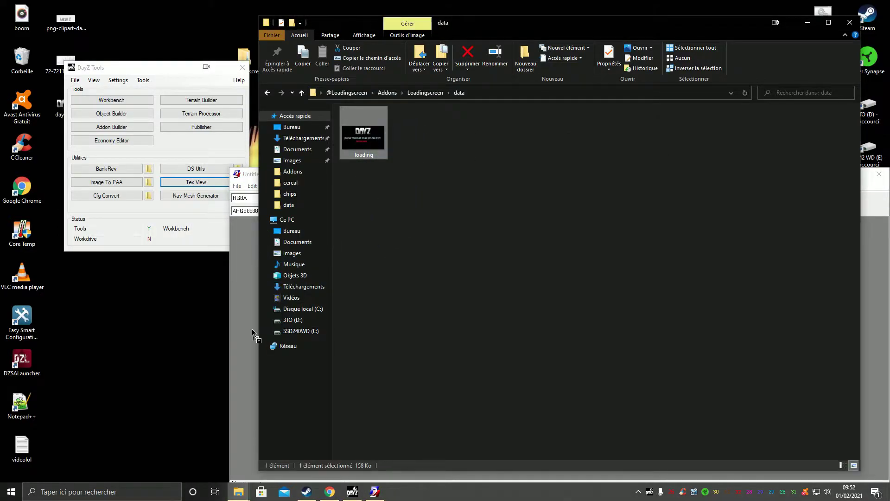
{"action": "left_click", "coordinate": [249, 180]}
{"action": "scroll", "coordinate": [580, 346], "scroll_direction": "up", "scroll_amount": 2}
{"action": "scroll", "coordinate": [597, 350], "scroll_direction": "down", "scroll_amount": 3}
{"action": "scroll", "coordinate": [417, 283], "scroll_direction": "down", "scroll_amount": 2}
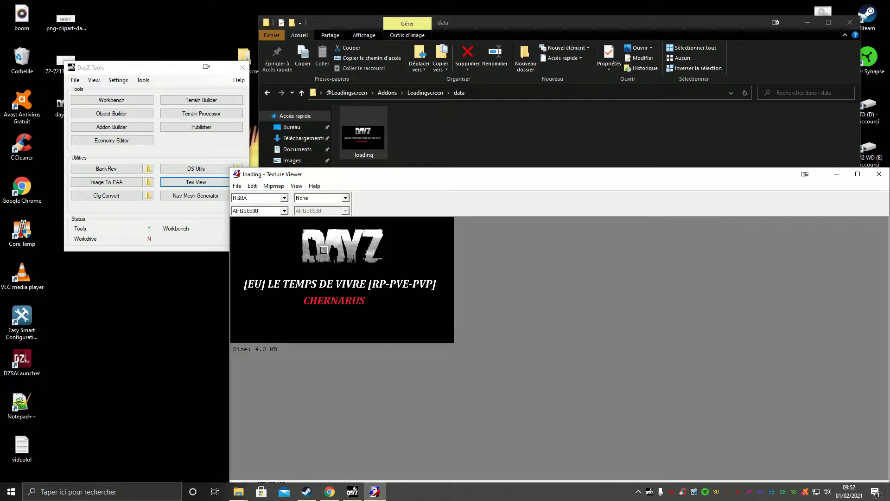
{"action": "scroll", "coordinate": [324, 250], "scroll_direction": "up", "scroll_amount": 2}
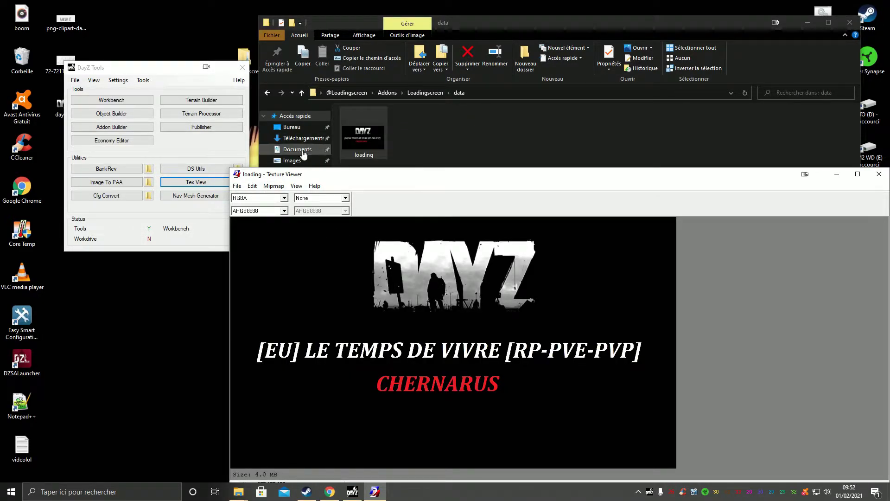
- Save the texture as loading.paa in the data folder and close Texture Viewer
{"action": "left_click", "coordinate": [236, 186]}
{"action": "left_click", "coordinate": [236, 186]}
{"action": "left_click", "coordinate": [237, 186]}
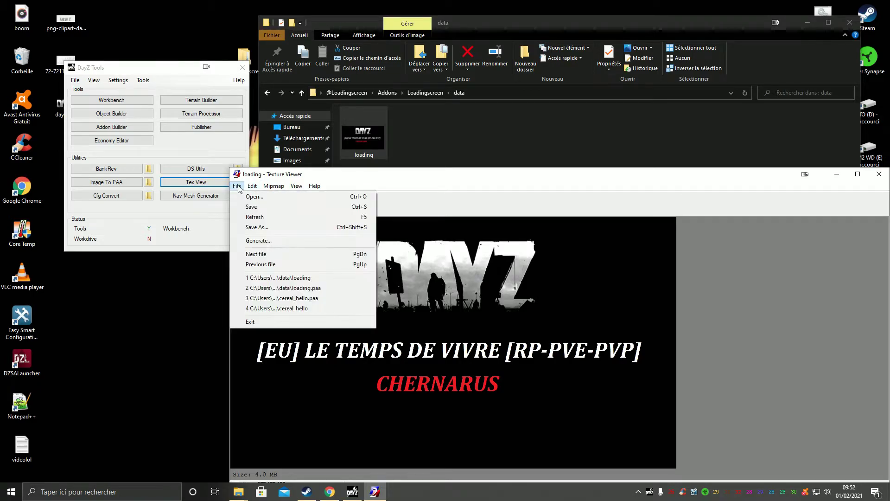
{"action": "left_click", "coordinate": [274, 227]}
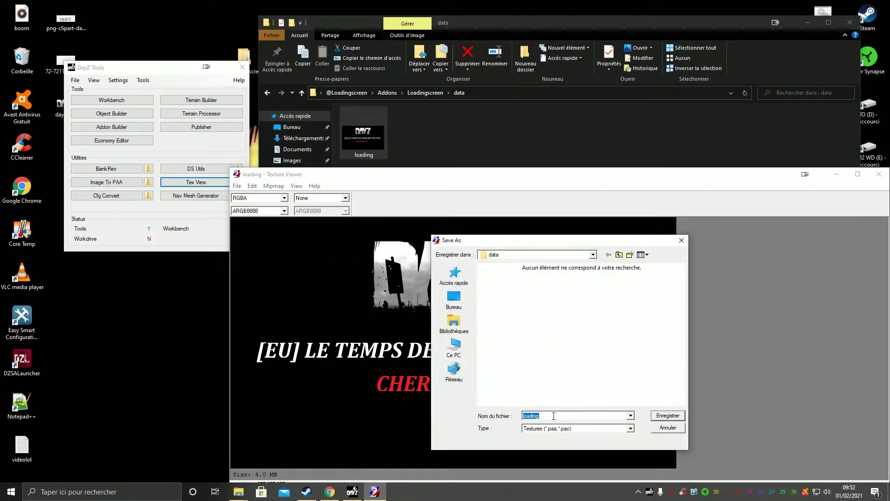
{"action": "left_click", "coordinate": [544, 416]}
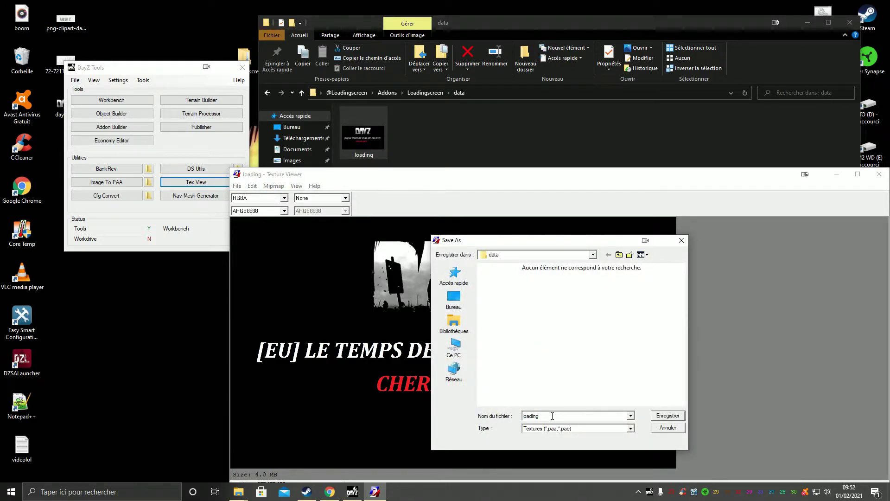
{"action": "type", "text": "."}
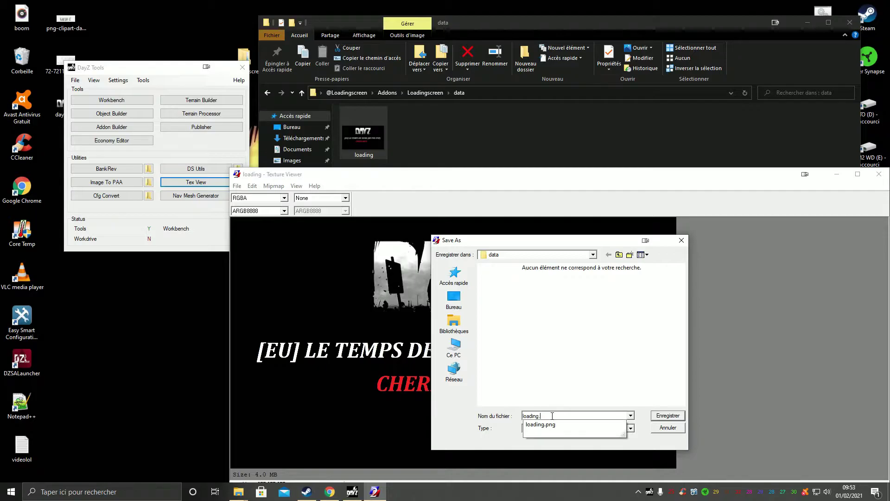
{"action": "type", "text": "paa"}
{"action": "left_click", "coordinate": [668, 418]}
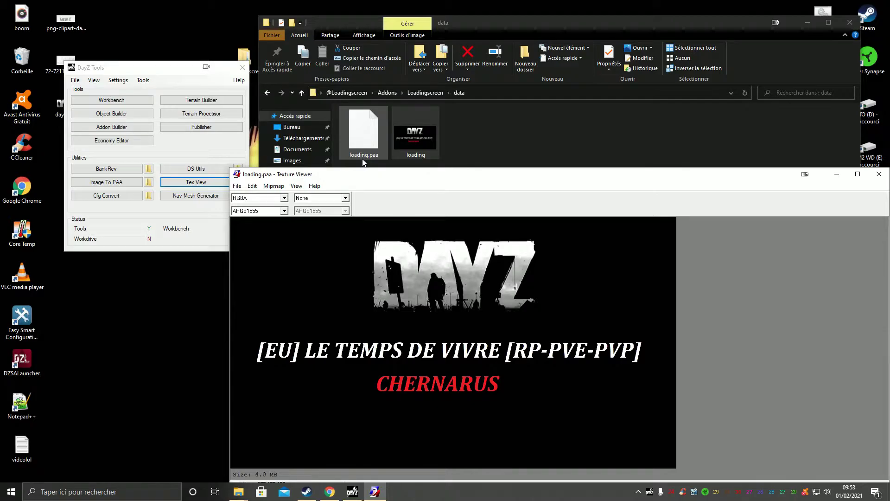
{"action": "left_click", "coordinate": [878, 174]}
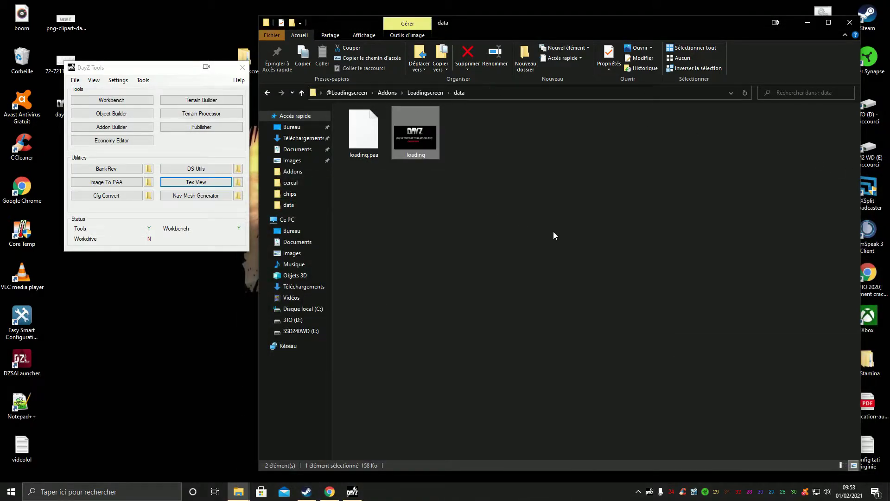
- Reopen the data folder to check the converted texture, and return to the Loadingscreen folder
{"action": "key", "text": "BackSpace"}
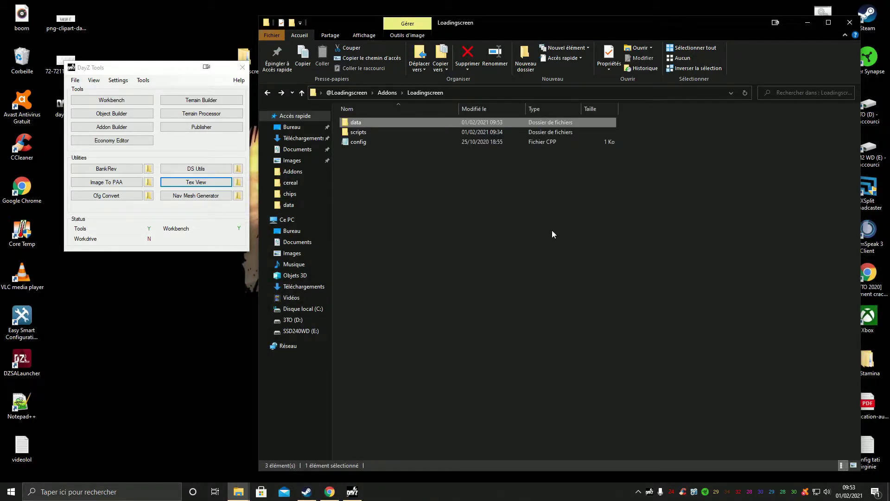
{"action": "double_click", "coordinate": [418, 124]}
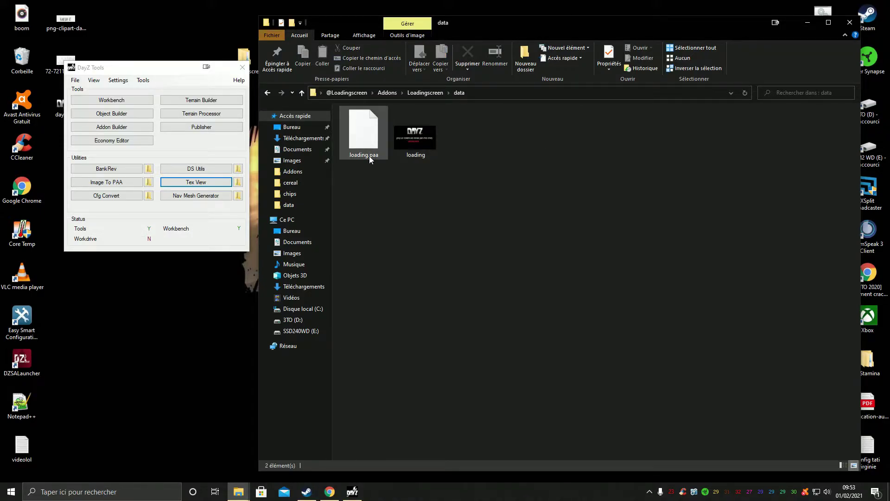
{"action": "key", "text": "BackSpace"}
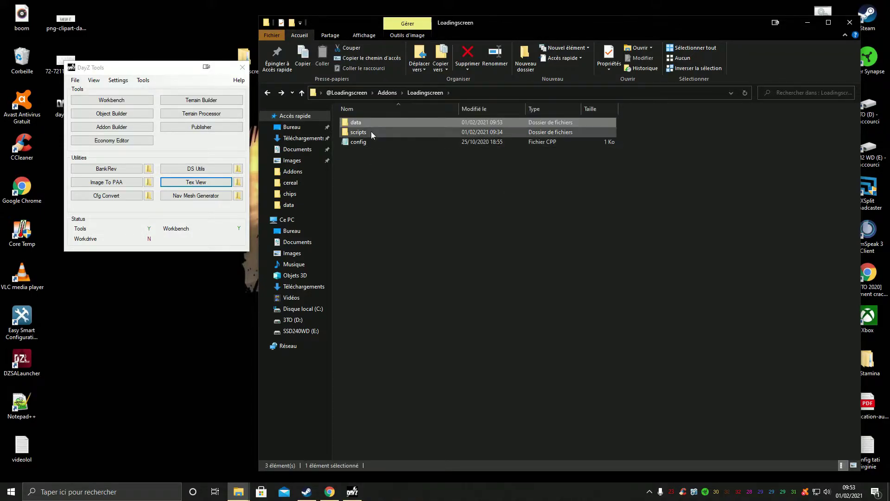
- Open the ModdedDayZGame script from scripts/3_Game in Notepad++ and examine the texture paths in its LoadImageFile lines
{"action": "left_click", "coordinate": [386, 143]}
{"action": "double_click", "coordinate": [385, 132]}
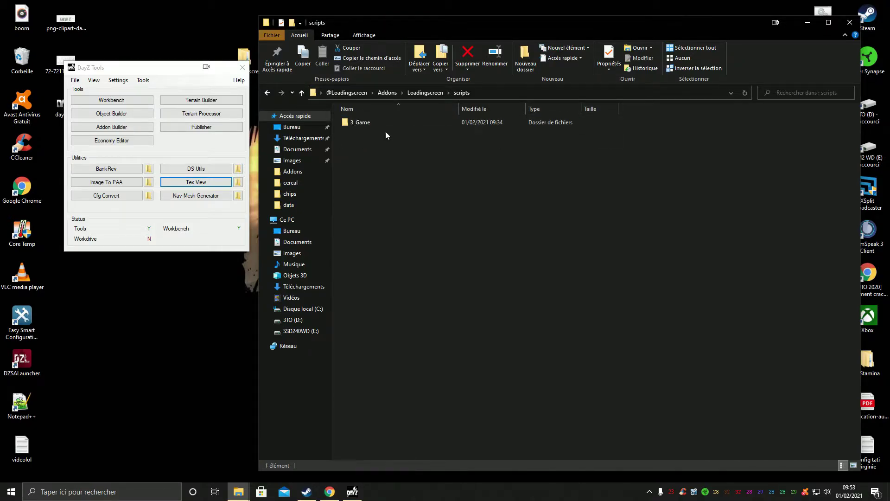
{"action": "double_click", "coordinate": [386, 123]}
{"action": "right_click", "coordinate": [387, 122]}
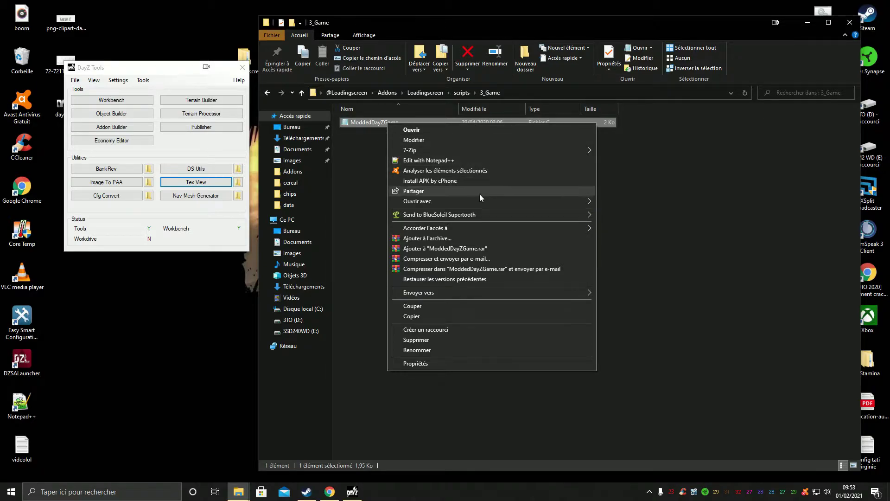
{"action": "left_click", "coordinate": [462, 160]}
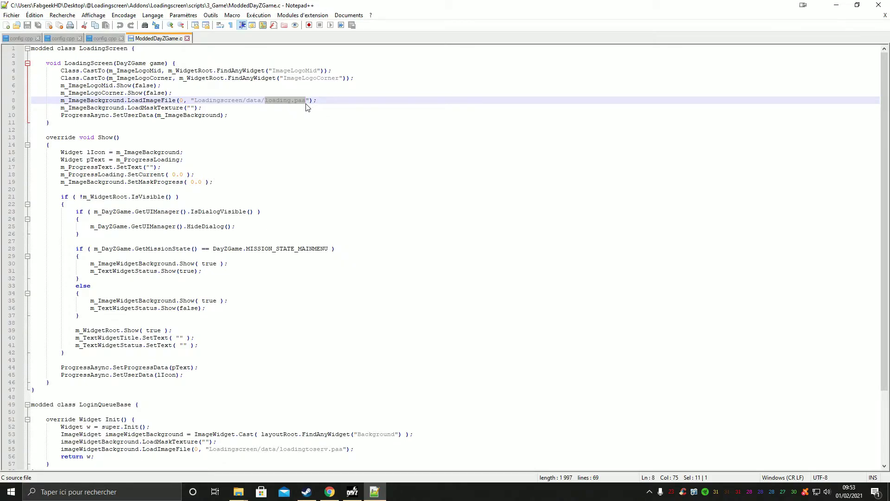
{"action": "scroll", "coordinate": [378, 169], "scroll_direction": "down", "scroll_amount": 4}
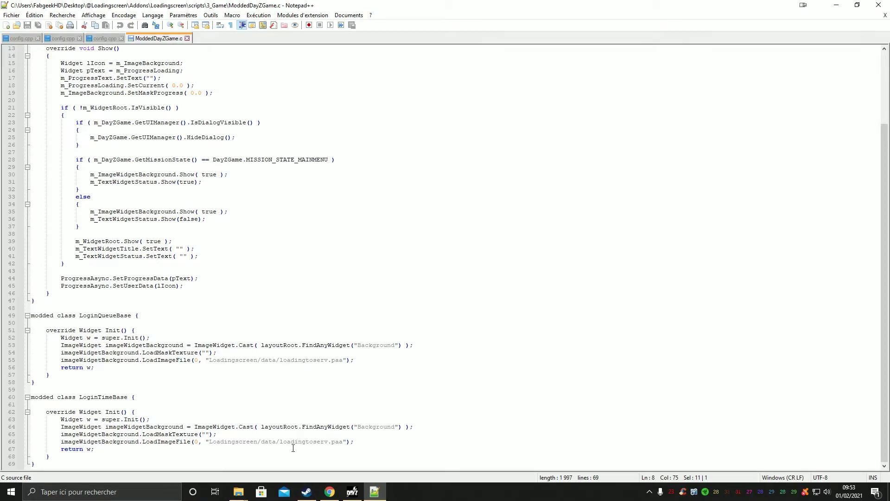
- Replace loadingtoserv.paa with the copied loading.paa name in the LoadImageFile path of the LoginTimeBase class
{"action": "scroll", "coordinate": [319, 449], "scroll_direction": "up", "scroll_amount": 4}
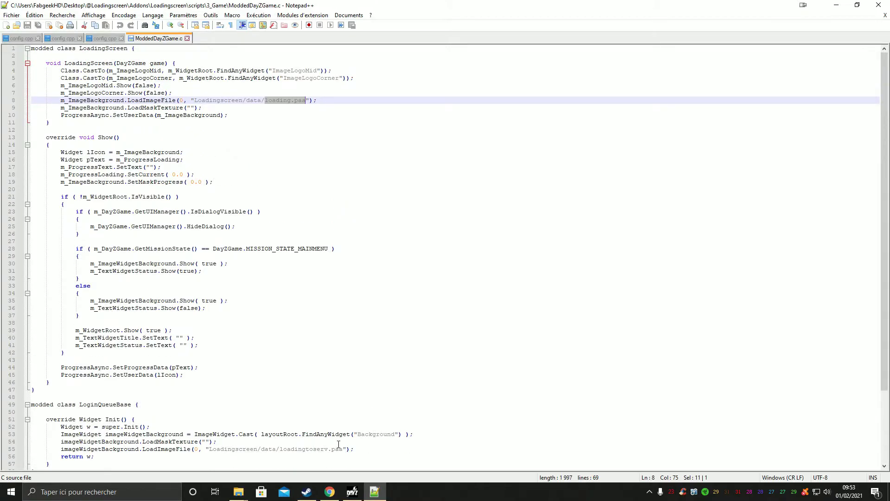
{"action": "scroll", "coordinate": [339, 444], "scroll_direction": "down", "scroll_amount": 4}
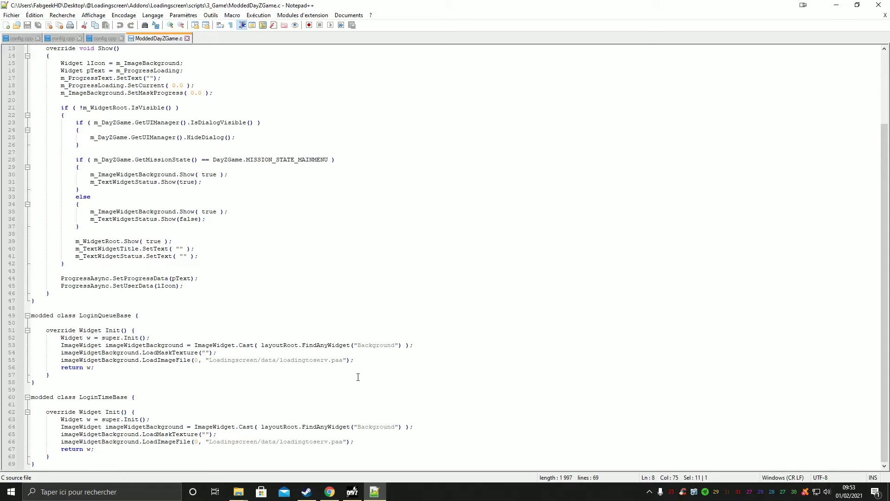
{"action": "scroll", "coordinate": [358, 377], "scroll_direction": "up", "scroll_amount": 4}
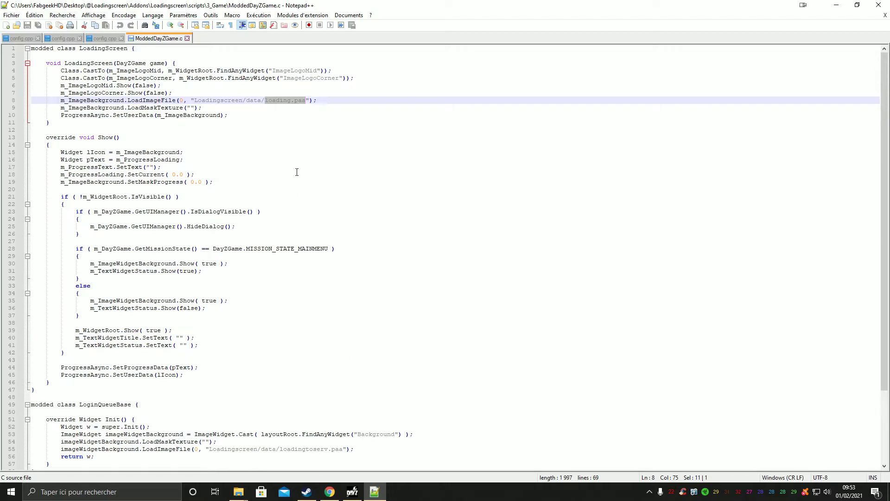
{"action": "right_click", "coordinate": [282, 107]}
{"action": "left_click", "coordinate": [326, 122]}
{"action": "scroll", "coordinate": [479, 217], "scroll_direction": "down", "scroll_amount": 4}
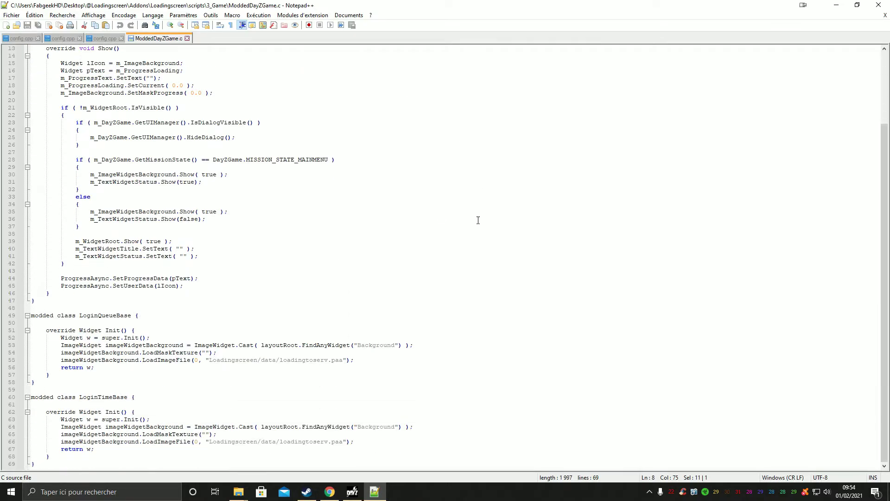
{"action": "left_click_drag", "start_coordinate": [280, 441], "coordinate": [343, 442]}
{"action": "right_click", "coordinate": [338, 441]}
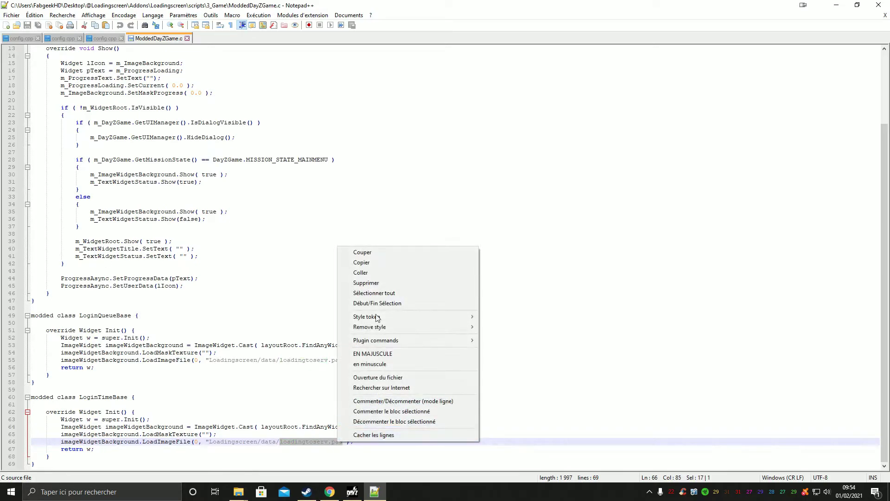
{"action": "left_click", "coordinate": [381, 275]}
- Replace loadingtoserv.paa with loading.paa in the LoginQueueBase class's LoadImageFile path and save the script
{"action": "left_click_drag", "start_coordinate": [280, 360], "coordinate": [343, 361]}
{"action": "right_click", "coordinate": [336, 365]}
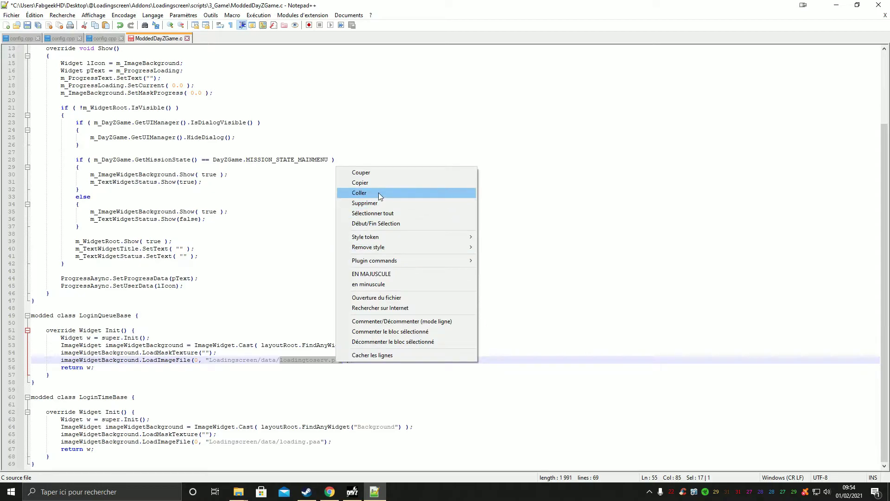
{"action": "left_click", "coordinate": [379, 193]}
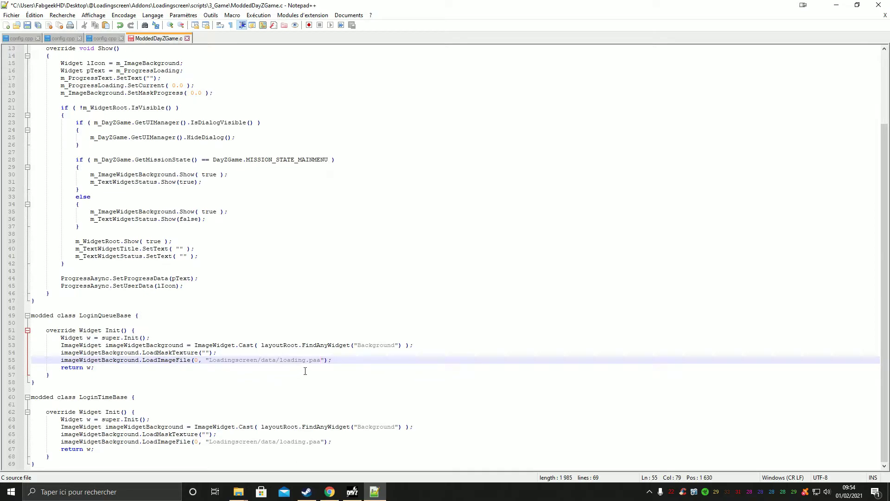
{"action": "scroll", "coordinate": [306, 371], "scroll_direction": "up", "scroll_amount": 4}
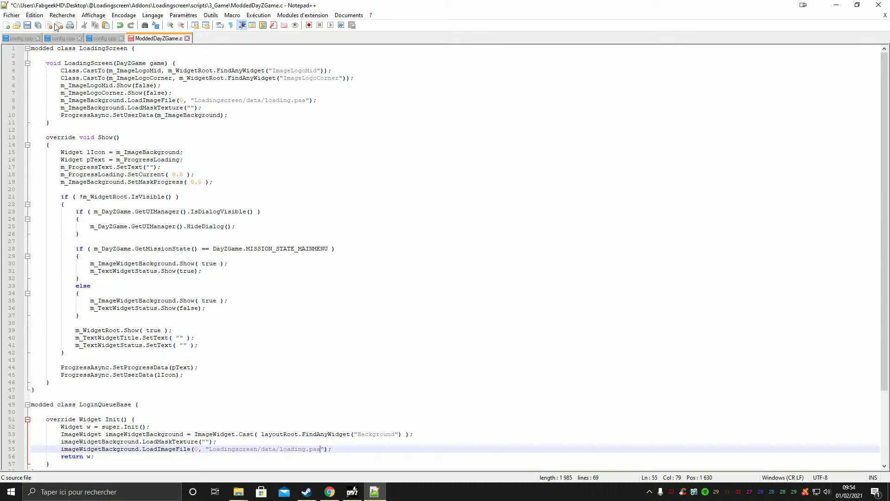
{"action": "left_click", "coordinate": [28, 25]}
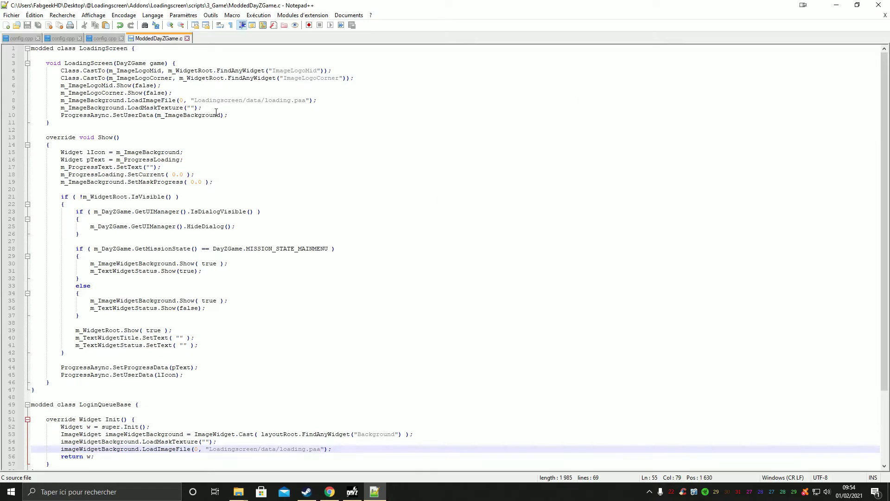
- Close Notepad++, go to the Loadingscreen folder inside Addons, and open its config.cpp in Notepad++
{"action": "left_click", "coordinate": [879, 4]}
{"action": "key", "text": "BackSpace"}
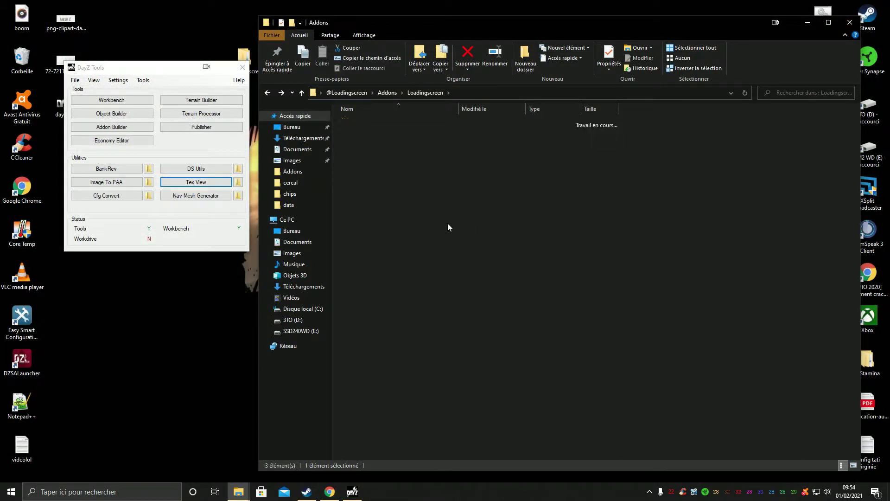
{"action": "double_click", "coordinate": [392, 123]}
{"action": "right_click", "coordinate": [379, 143]}
{"action": "left_click", "coordinate": [416, 181]}
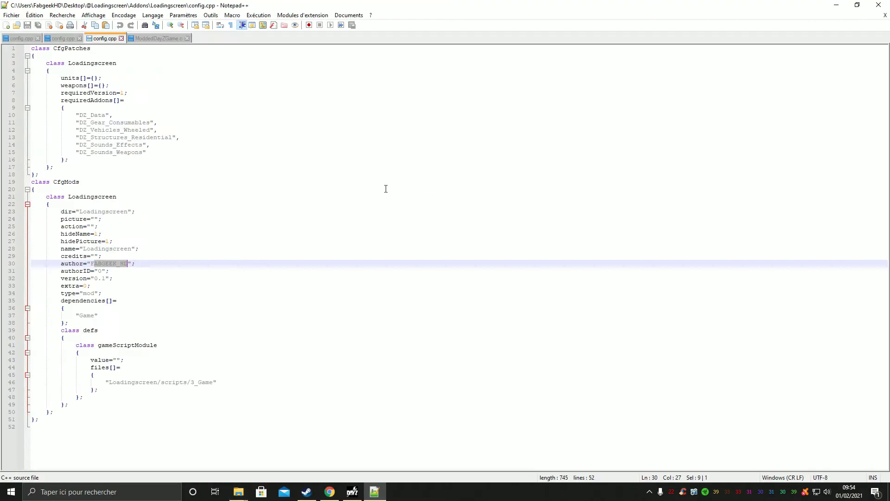
- Highlight the author value in the CfgMods section of config.cpp to examine it, and close Notepad++
{"action": "key", "text": "Left"}
{"action": "key", "text": "Left"}
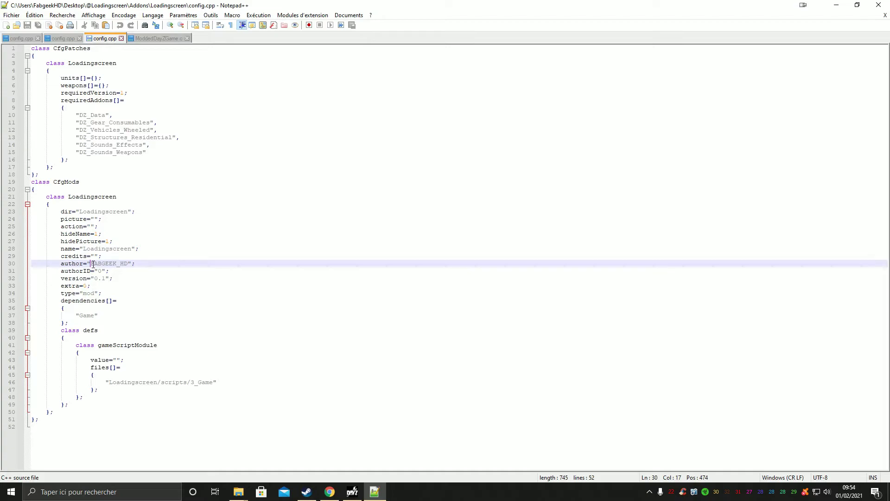
{"action": "key", "text": "shift+Right"}
{"action": "key", "text": "shift+Right"}
{"action": "key", "text": "shift+Right"}
{"action": "key", "text": "shift+Right"}
{"action": "key", "text": "shift+Right"}
{"action": "key", "text": "shift+Right"}
{"action": "key", "text": "shift+Right"}
{"action": "key", "text": "shift+Right"}
{"action": "key", "text": "shift+Right"}
{"action": "key", "text": "shift+Right"}
{"action": "key", "text": "shift+Right"}
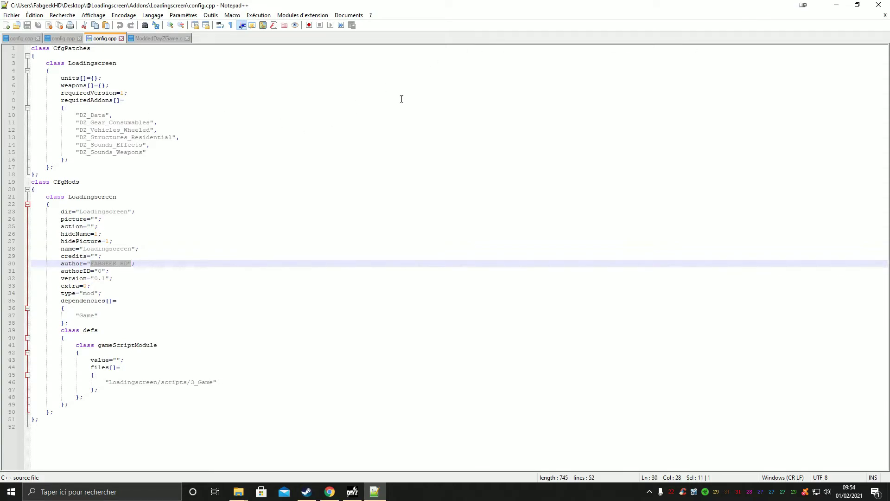
{"action": "left_click", "coordinate": [878, 4]}
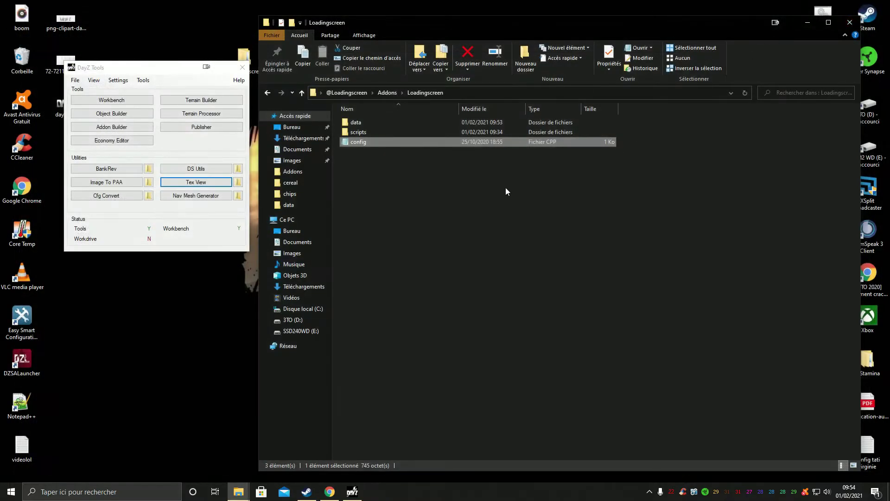
- Open the data folder, start Tex View from DayZ Tools, and load the loading PNG into Texture Viewer
{"action": "double_click", "coordinate": [394, 122]}
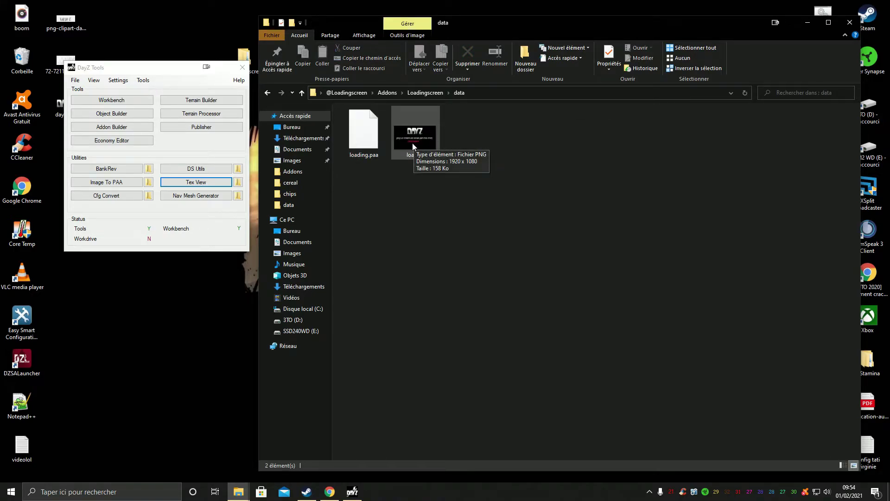
{"action": "left_click", "coordinate": [207, 189]}
{"action": "left_click_drag", "start_coordinate": [507, 93], "coordinate": [606, 178]}
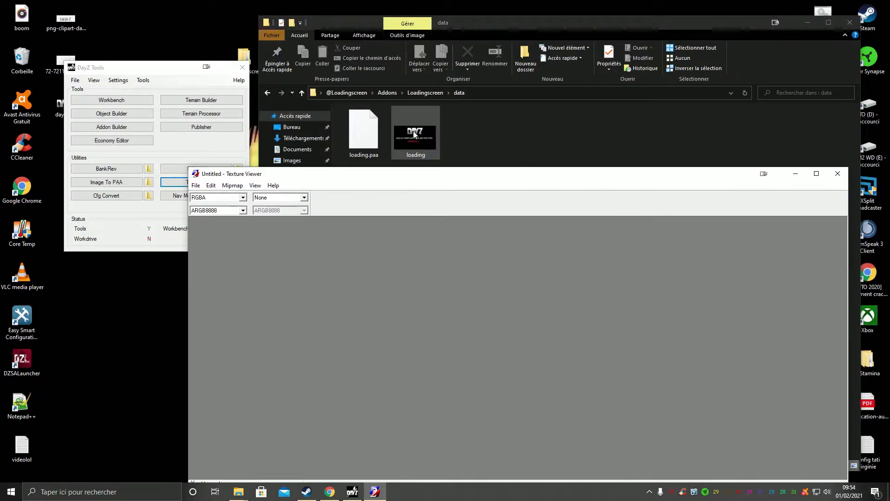
{"action": "left_click_drag", "start_coordinate": [420, 135], "coordinate": [320, 330]}
- Save the texture as loading in PAA format in the data folder and close Texture Viewer
{"action": "left_click", "coordinate": [196, 186]}
{"action": "left_click", "coordinate": [195, 186]}
{"action": "left_click", "coordinate": [196, 185]}
{"action": "left_click", "coordinate": [229, 227]}
{"action": "left_click", "coordinate": [492, 416]}
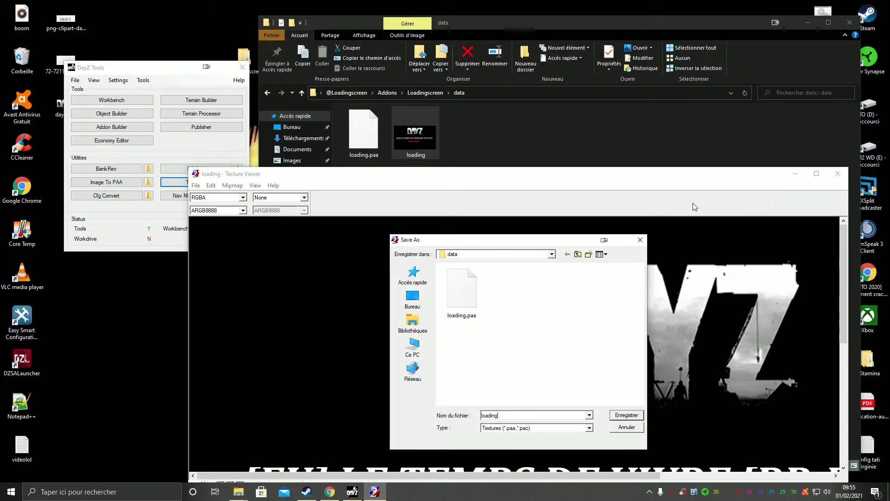
{"action": "key", "text": "Return"}
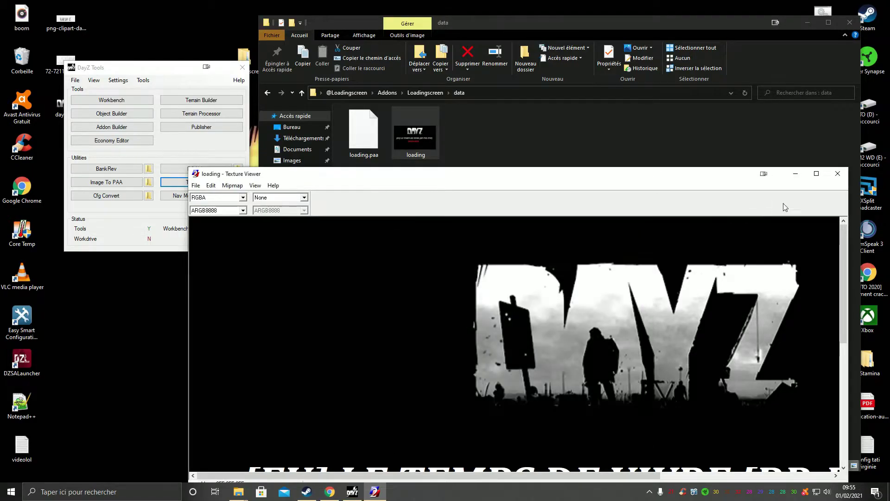
{"action": "left_click", "coordinate": [837, 173]}
{"action": "key", "text": "BackSpace"}
{"action": "key", "text": "BackSpace"}
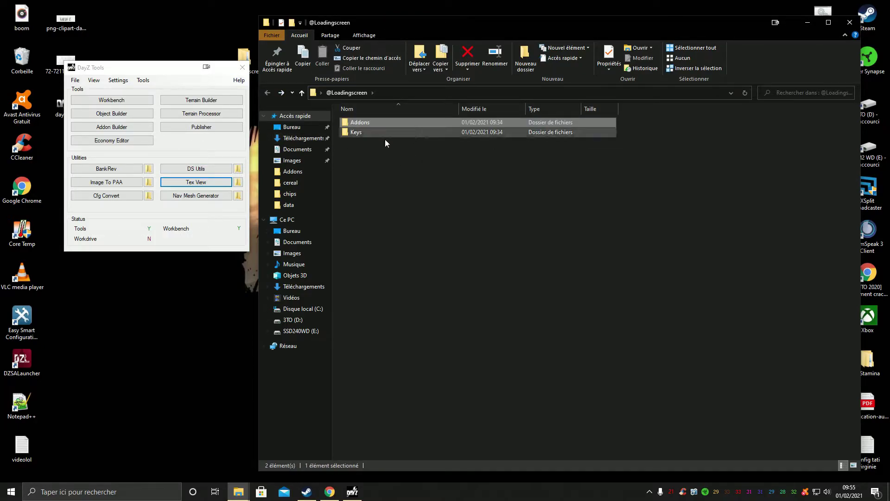
{"action": "left_click", "coordinate": [850, 22]}
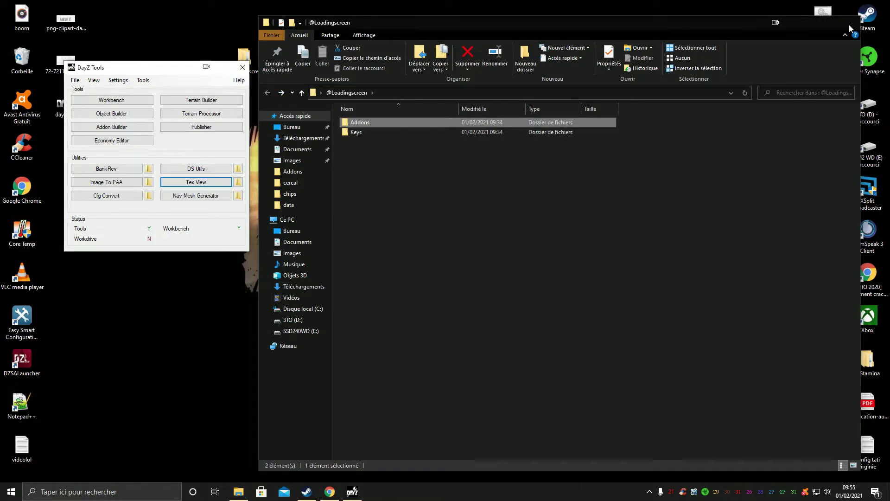
{"action": "left_click_drag", "start_coordinate": [556, 34], "coordinate": [554, 7]}
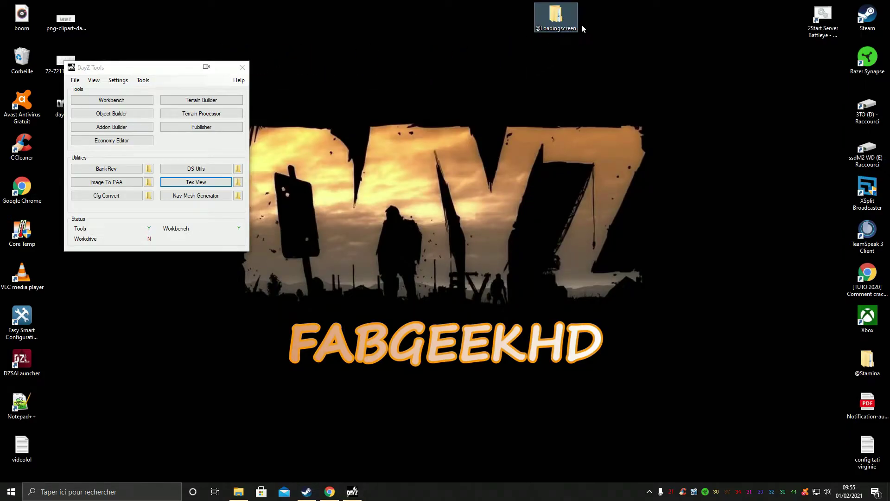
{"action": "double_click", "coordinate": [543, 18]}
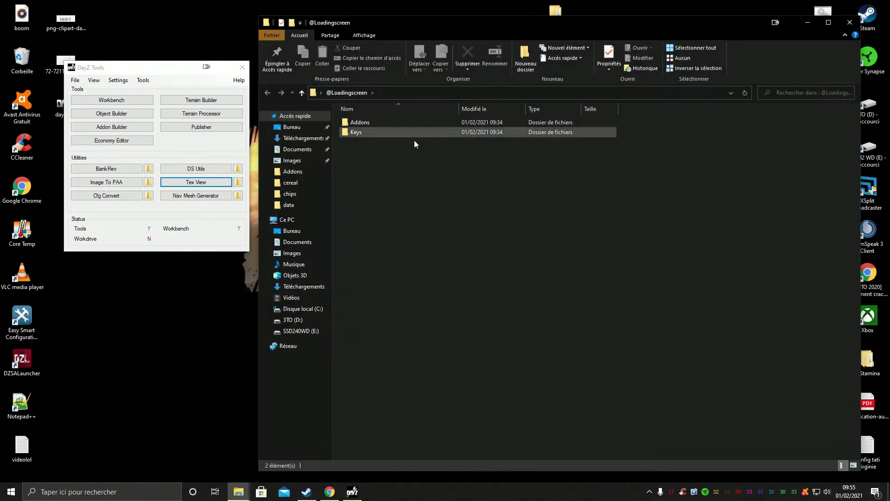
{"action": "double_click", "coordinate": [386, 122]}
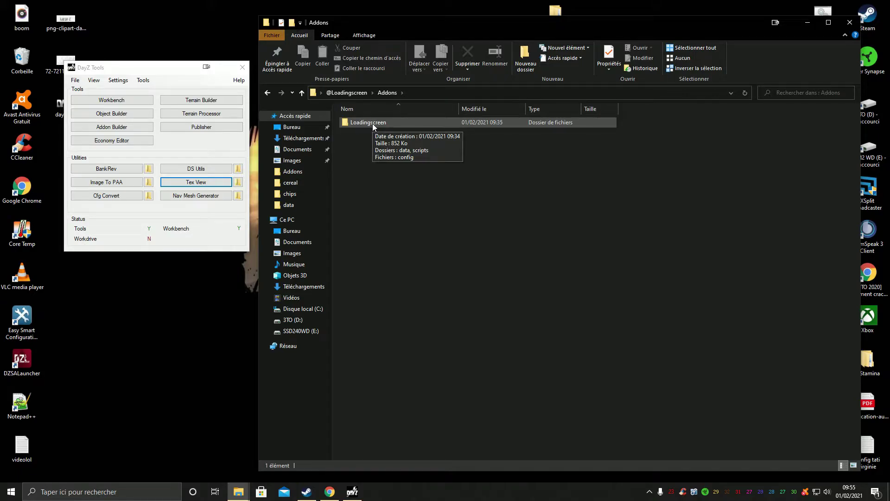
{"action": "left_click_drag", "start_coordinate": [177, 68], "coordinate": [160, 48]}
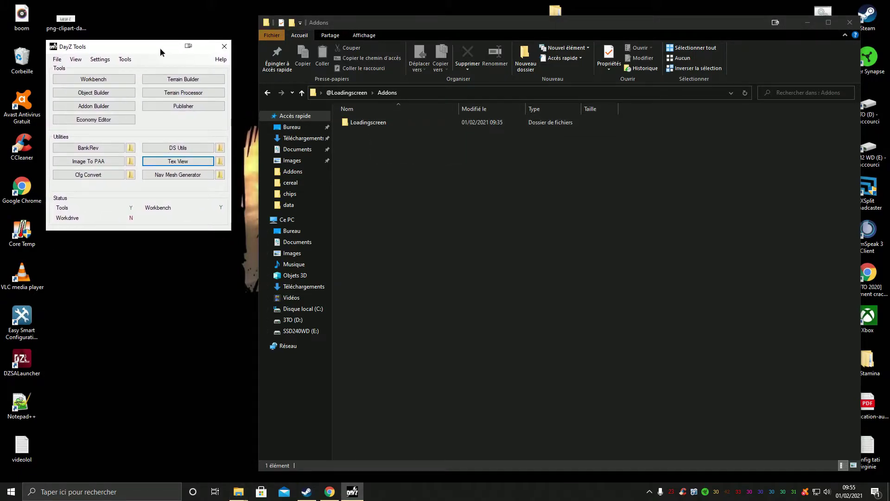
{"action": "left_click", "coordinate": [85, 109]}
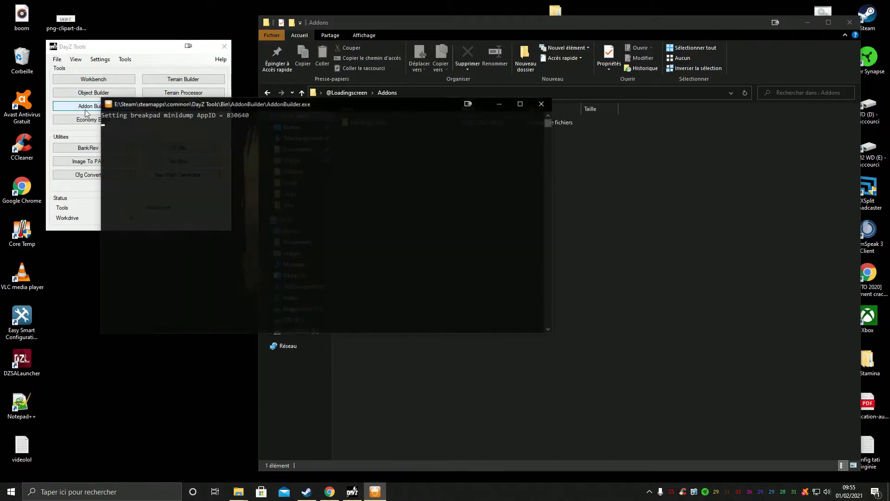
{"action": "left_click_drag", "start_coordinate": [442, 77], "coordinate": [123, 65]}
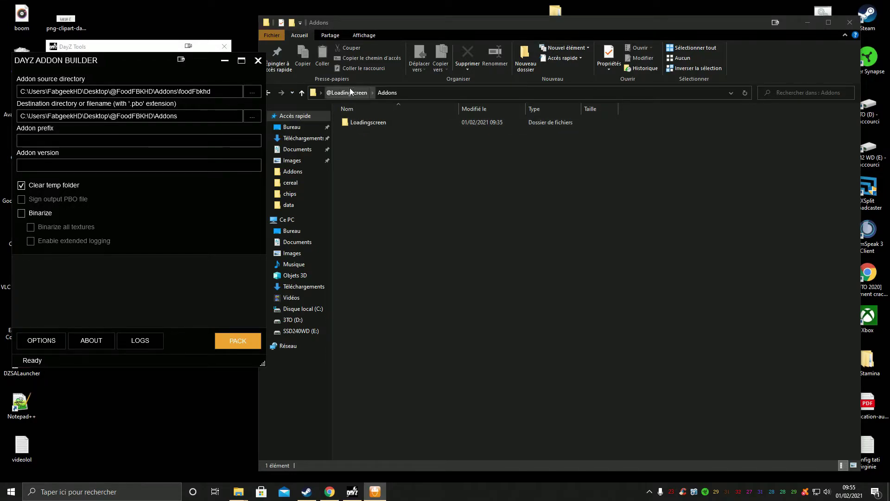
{"action": "left_click", "coordinate": [849, 22]}
{"action": "left_click_drag", "start_coordinate": [556, 18], "coordinate": [684, 69]}
{"action": "left_click_drag", "start_coordinate": [197, 66], "coordinate": [417, 55]}
{"action": "left_click", "coordinate": [472, 81]}
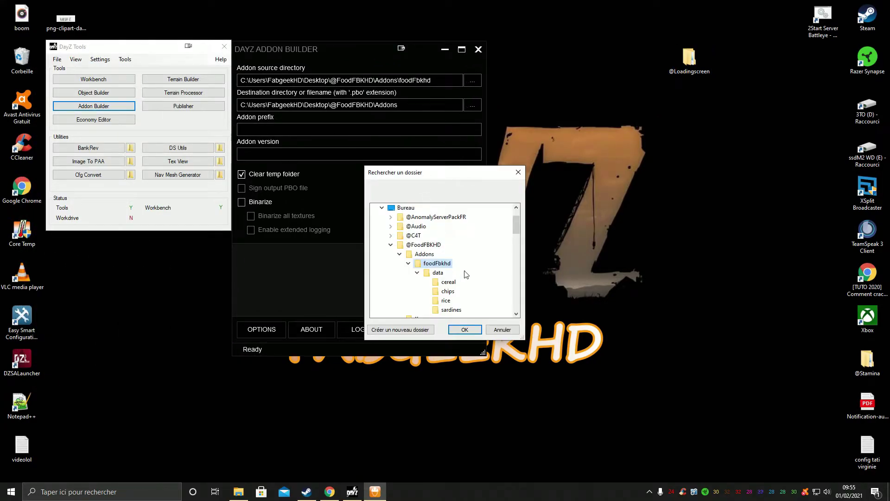
{"action": "left_click", "coordinate": [390, 244]}
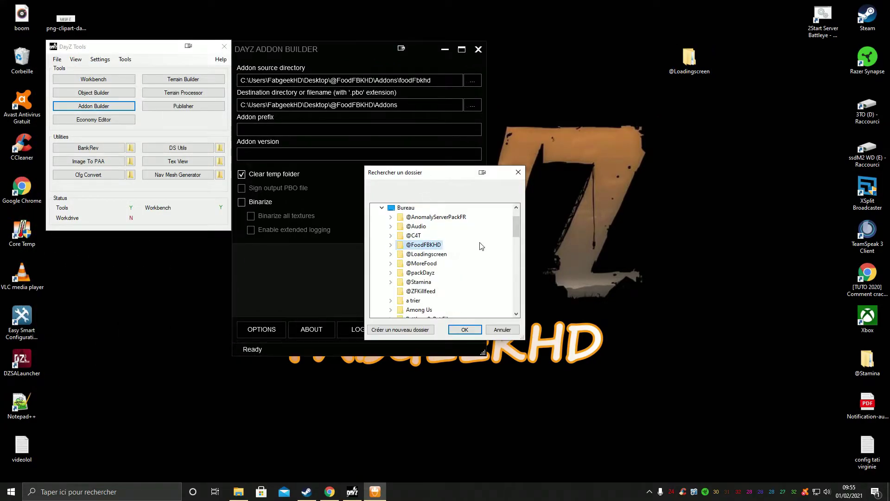
{"action": "left_click_drag", "start_coordinate": [515, 224], "coordinate": [516, 226]}
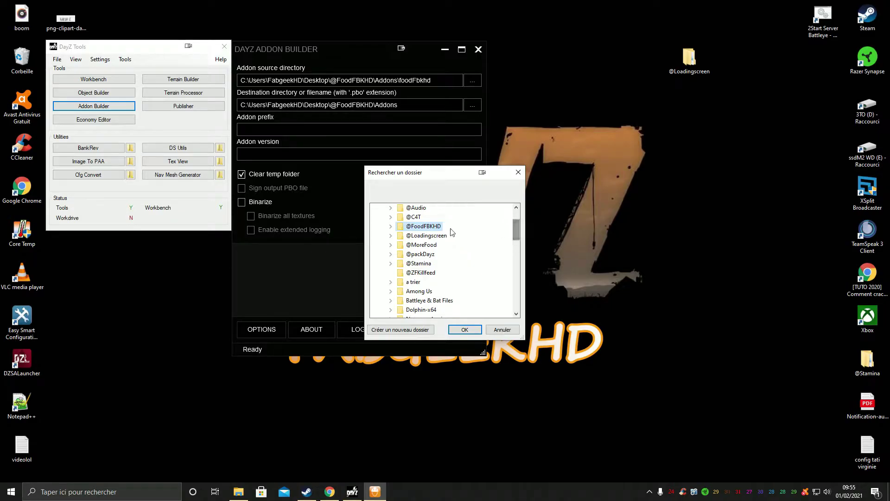
{"action": "left_click", "coordinate": [441, 236]}
{"action": "left_click", "coordinate": [424, 245]}
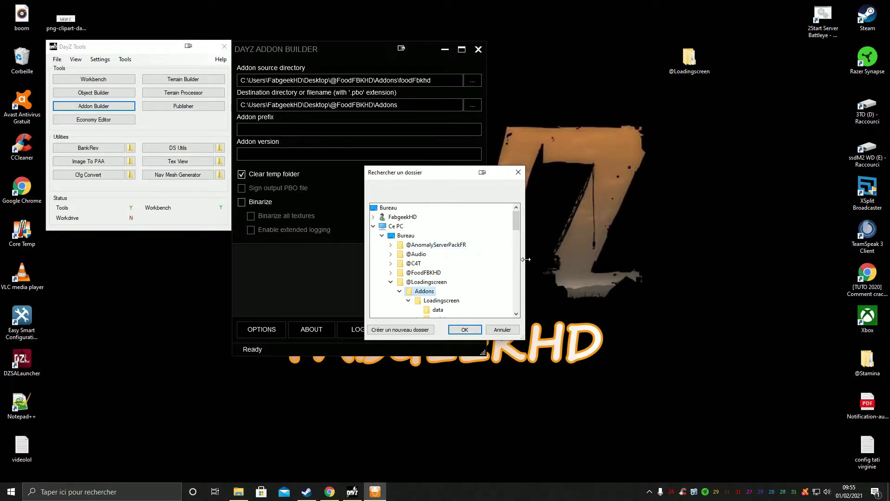
{"action": "left_click_drag", "start_coordinate": [513, 219], "coordinate": [514, 228]}
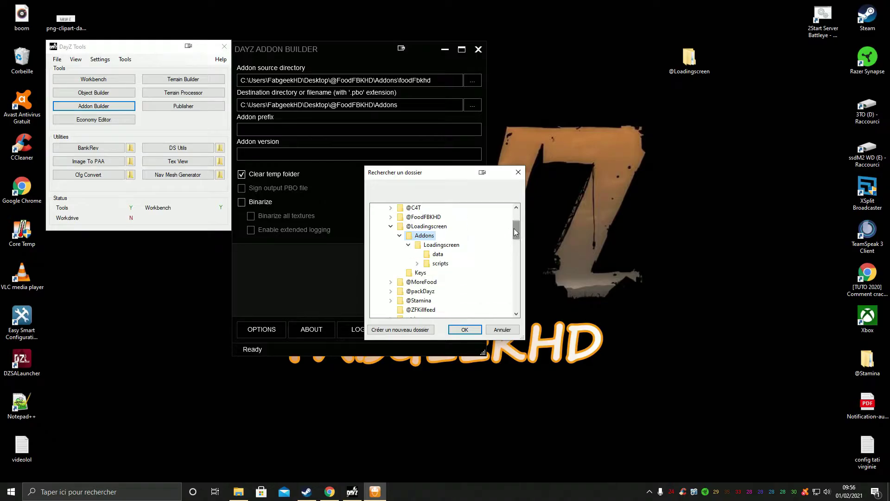
{"action": "left_click", "coordinate": [448, 247]}
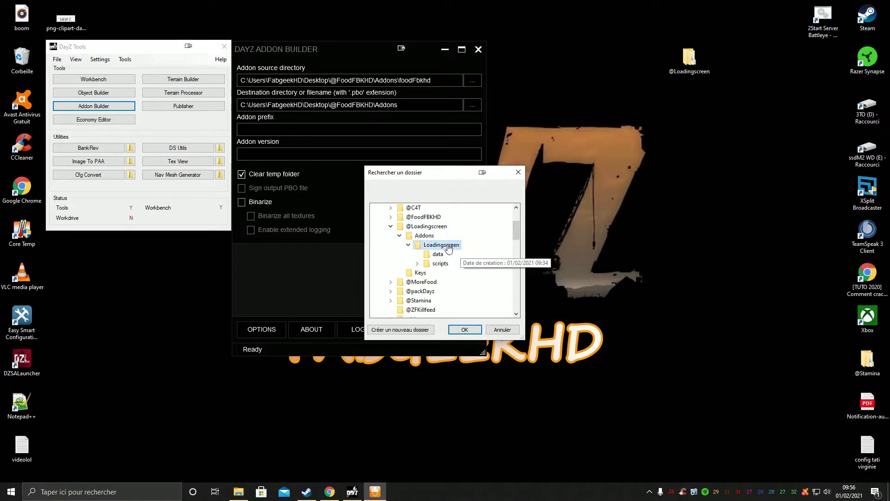
{"action": "left_click", "coordinate": [464, 329]}
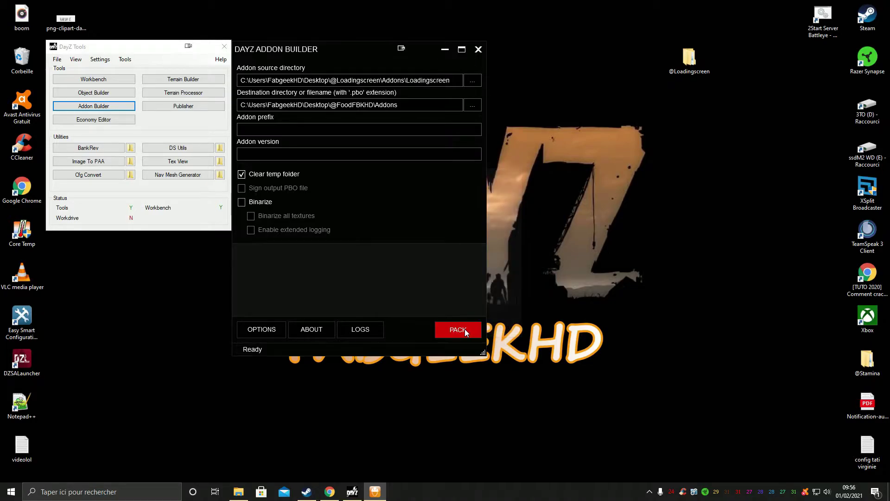
{"action": "left_click", "coordinate": [473, 106]}
{"action": "left_click", "coordinate": [391, 272]}
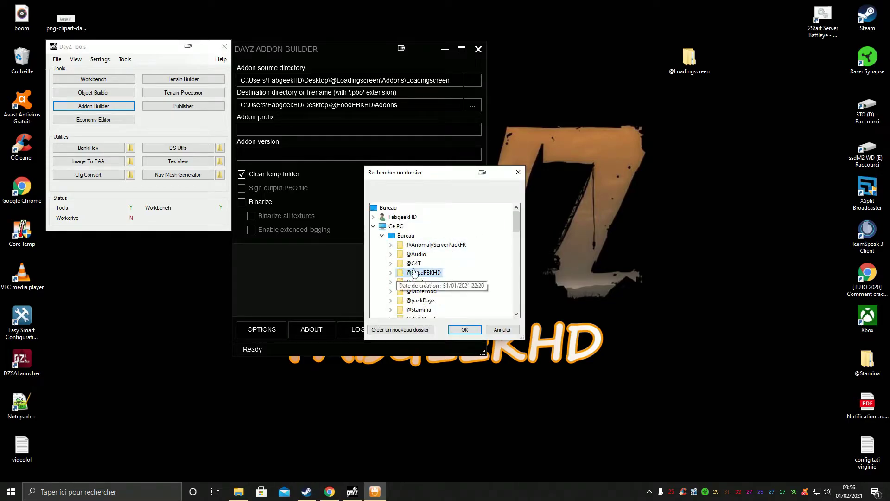
{"action": "left_click", "coordinate": [390, 282]}
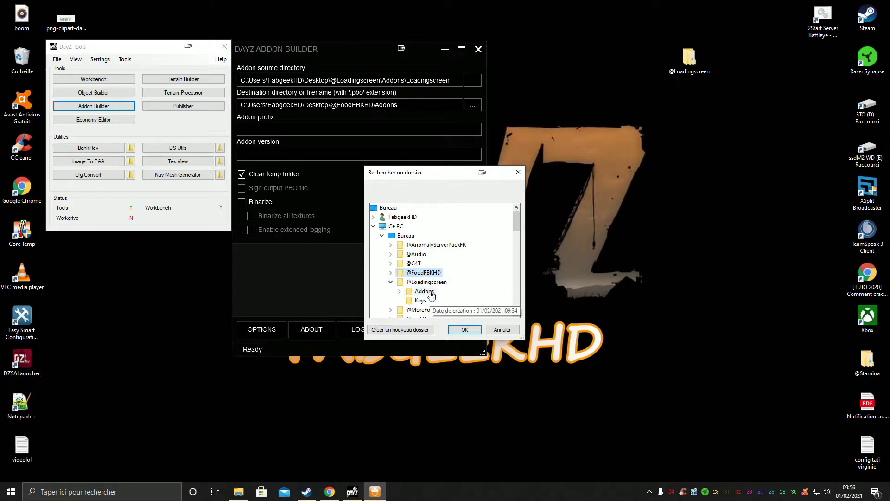
{"action": "double_click", "coordinate": [424, 291]}
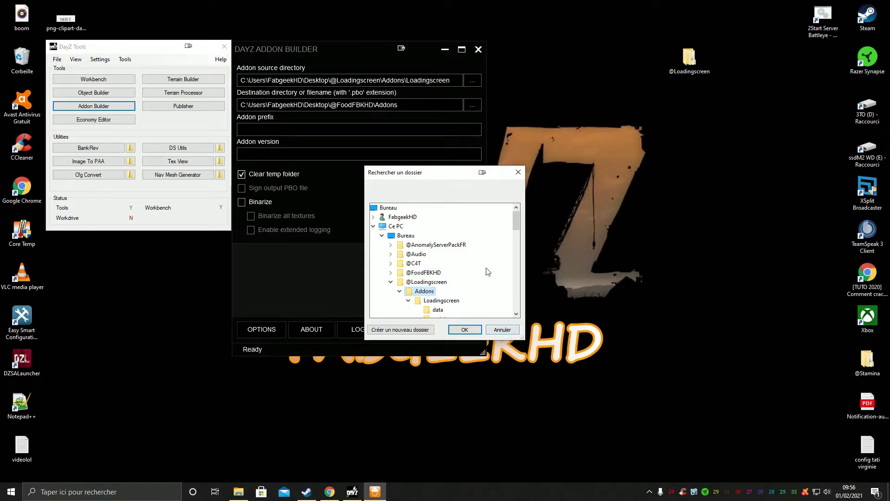
{"action": "scroll", "coordinate": [494, 266], "scroll_direction": "down", "scroll_amount": 1}
{"action": "left_click", "coordinate": [465, 330]}
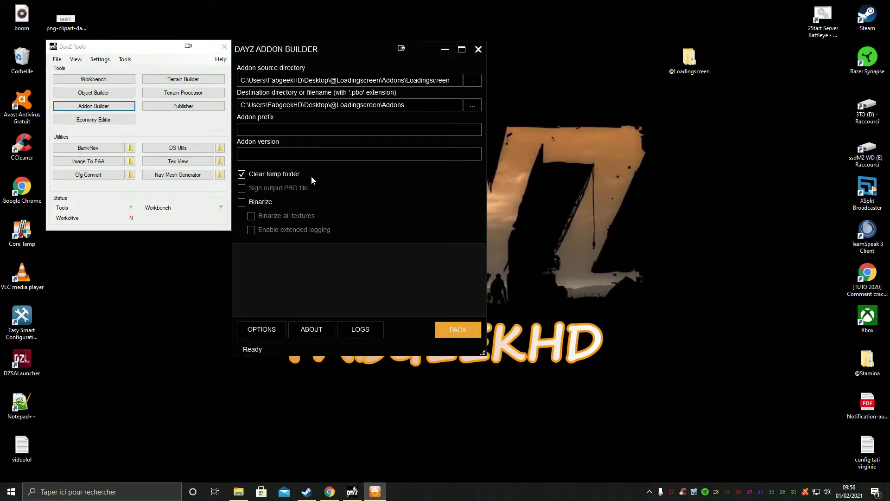
- Pack the Loadingscreen addon into a PBO, dismiss the build result, and close Addon Builder
{"action": "left_click", "coordinate": [466, 330]}
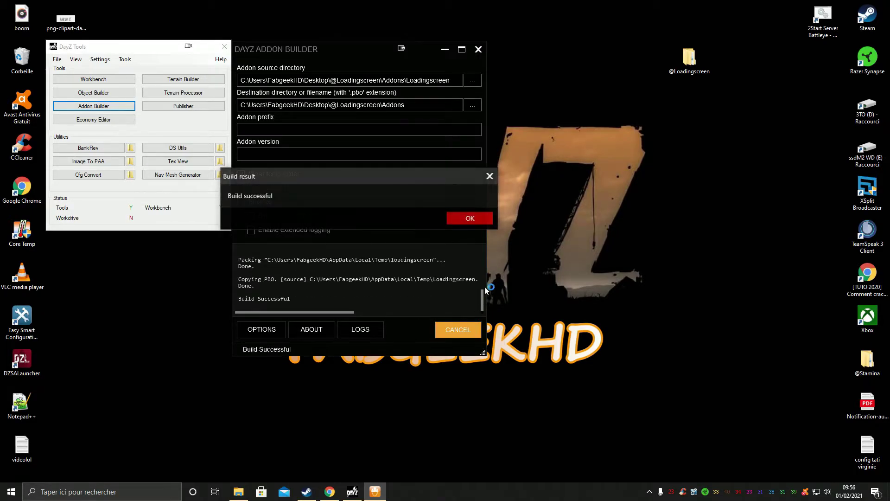
{"action": "left_click", "coordinate": [469, 218]}
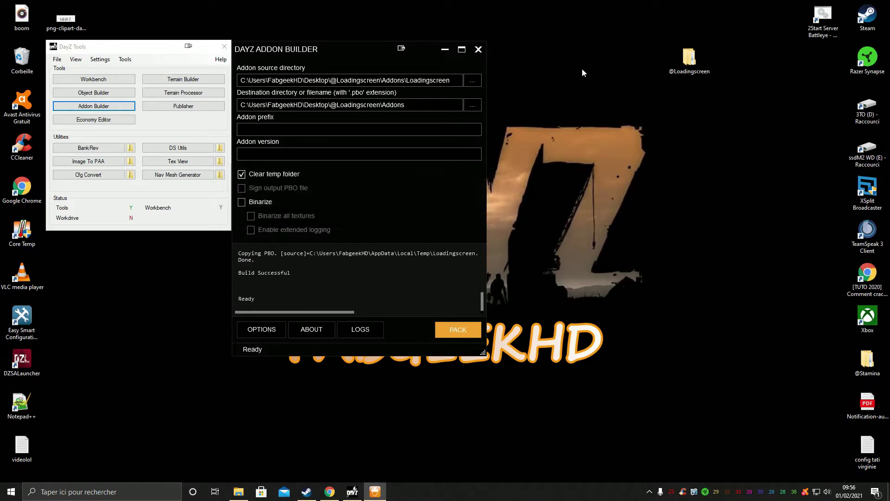
{"action": "left_click", "coordinate": [477, 50]}
{"action": "double_click", "coordinate": [689, 58]}
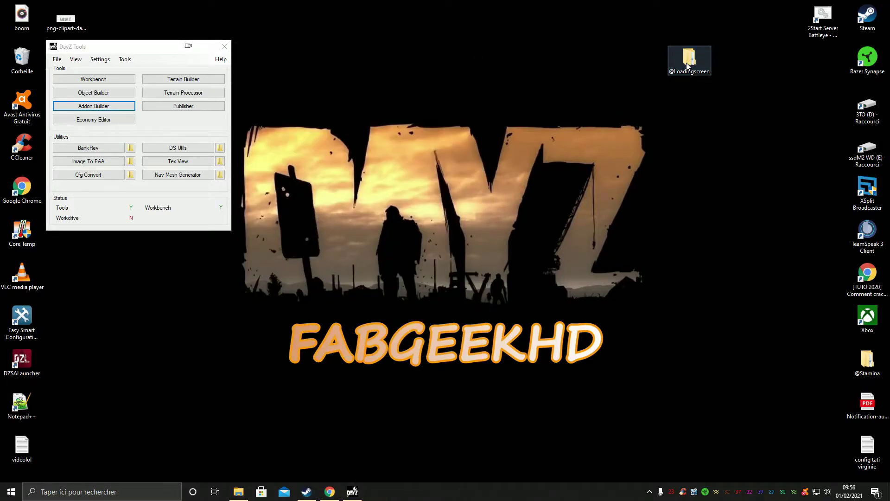
{"action": "double_click", "coordinate": [399, 121]}
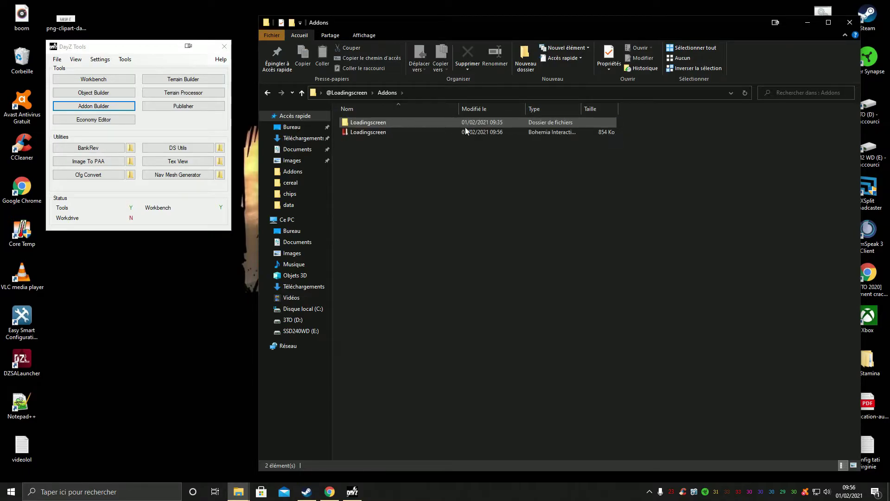
{"action": "right_click", "coordinate": [383, 119]}
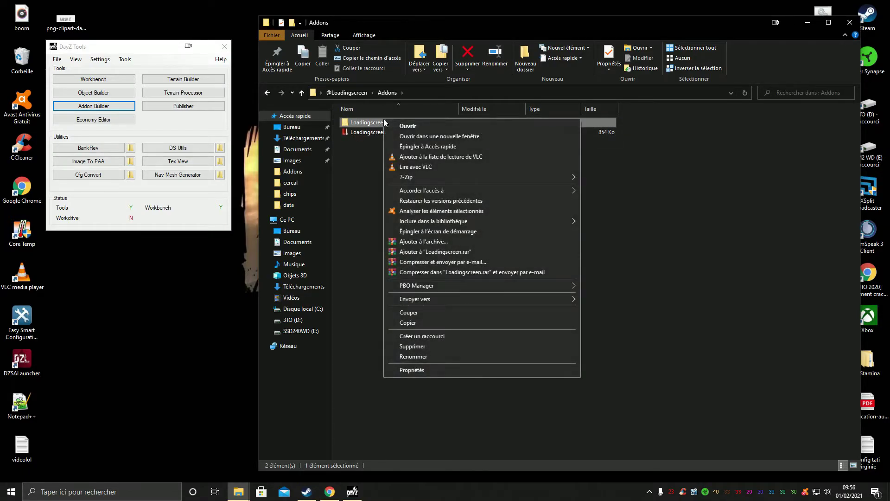
{"action": "left_click", "coordinate": [452, 346]}
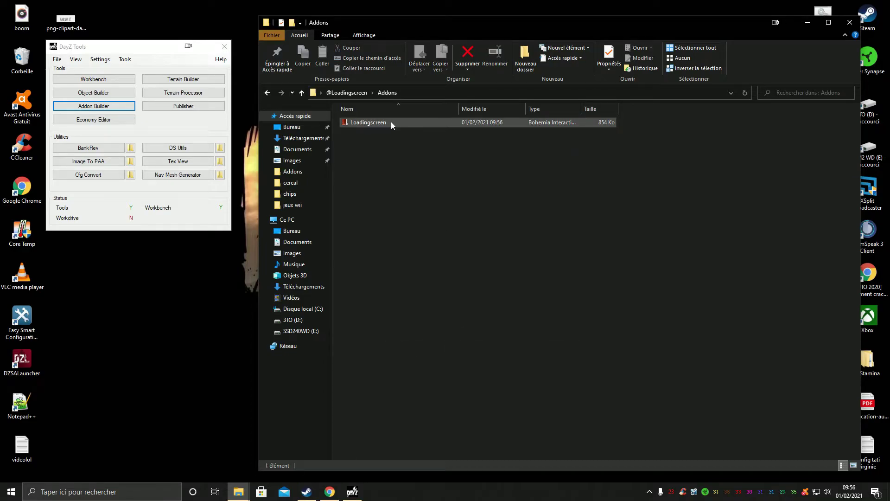
{"action": "left_click_drag", "start_coordinate": [583, 106], "coordinate": [629, 107]}
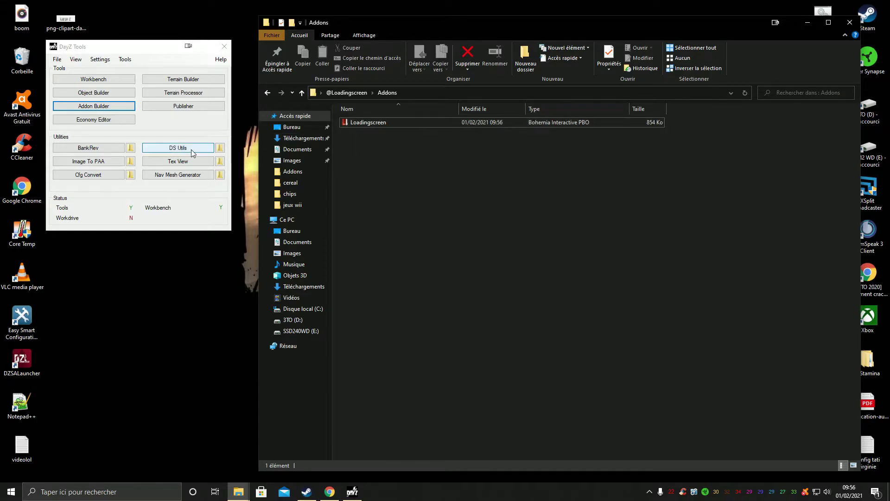
- Launch DS Utils from DayZ Tools, position its window beside the Addons folder, and add the Loadingscreen PBO to its file list
{"action": "left_click", "coordinate": [173, 151]}
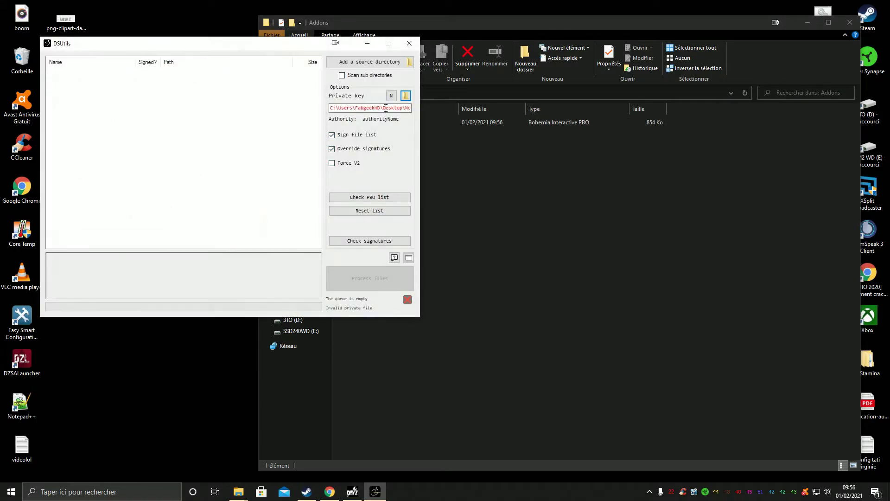
{"action": "left_click_drag", "start_coordinate": [318, 45], "coordinate": [422, 172]}
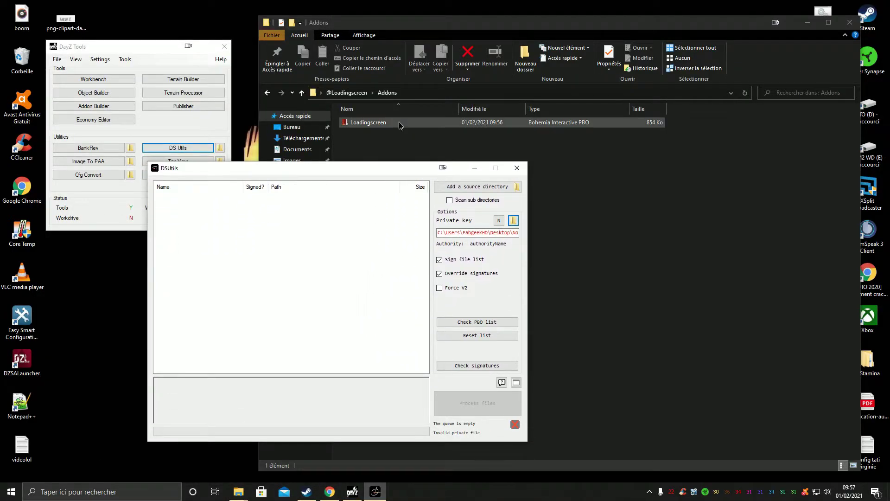
{"action": "left_click", "coordinate": [410, 122]}
{"action": "left_click_drag", "start_coordinate": [367, 123], "coordinate": [191, 260]}
{"action": "left_click_drag", "start_coordinate": [227, 169], "coordinate": [137, 146]}
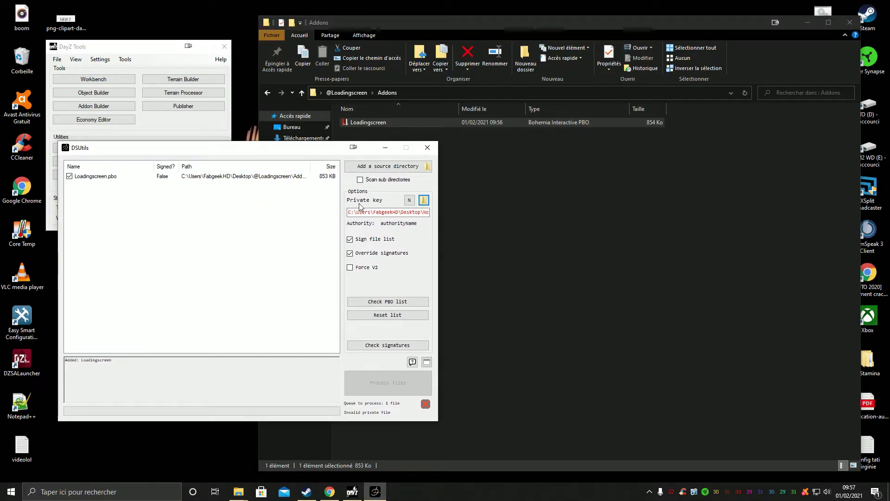
- Start creating a new private key in DSUtils and clear the existing authority name
{"action": "left_click", "coordinate": [408, 200]}
{"action": "left_click_drag", "start_coordinate": [110, 53], "coordinate": [174, 175]}
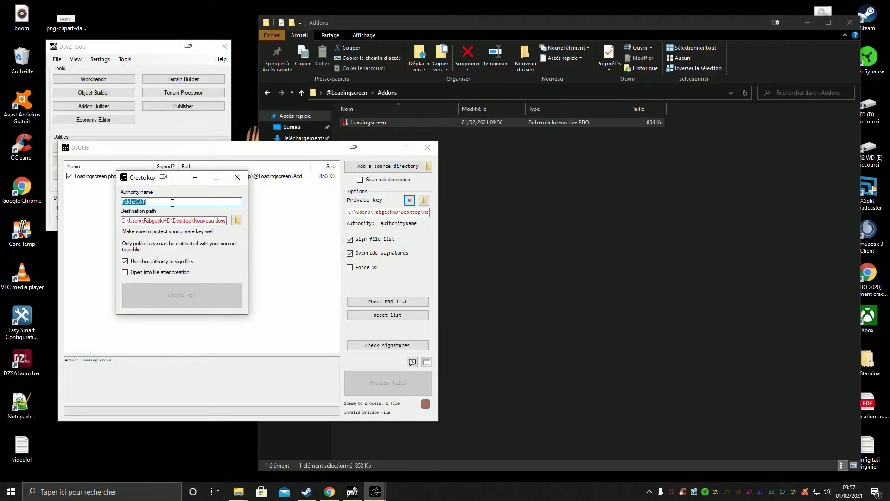
{"action": "key", "text": "BackSpace"}
- Rename the Loadingscreen PBO in the Addons folder to loading.paa
{"action": "right_click", "coordinate": [385, 122]}
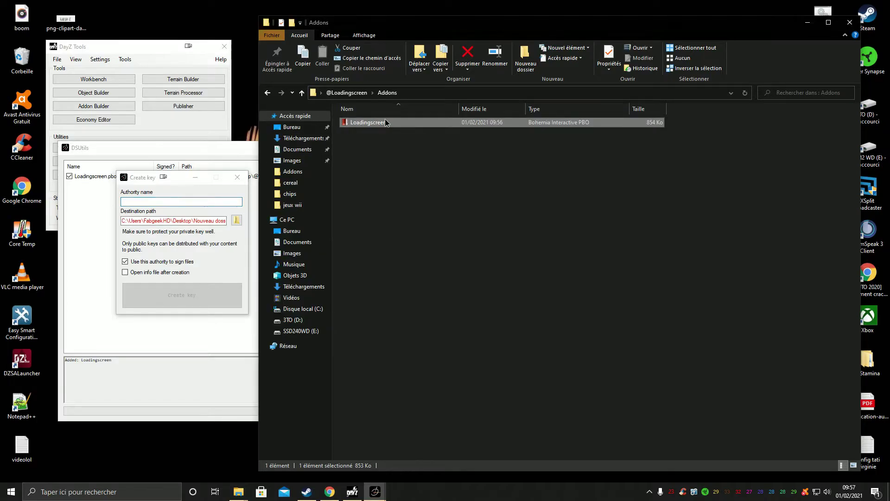
{"action": "left_click", "coordinate": [435, 353]}
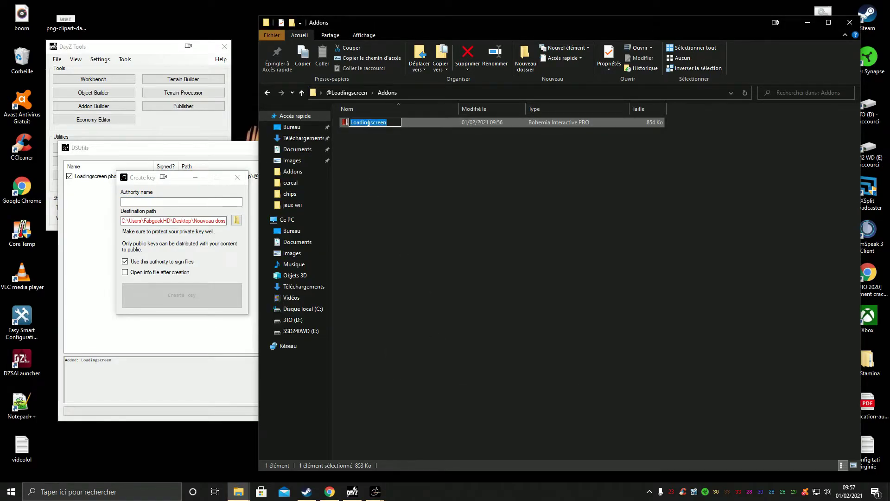
{"action": "right_click", "coordinate": [367, 122]}
{"action": "left_click", "coordinate": [402, 160]}
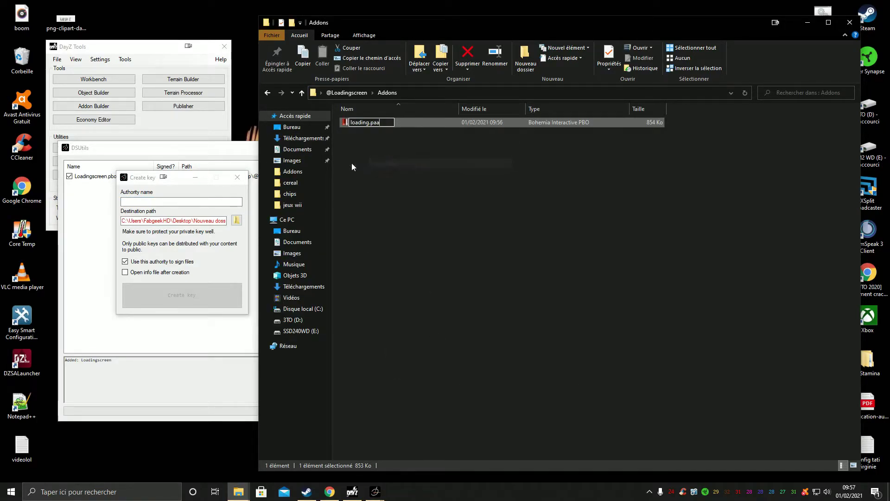
- Set the new key's authority name to floadingbkhd, based on the pasted loading.paa text without its extension
{"action": "right_click", "coordinate": [175, 200]}
{"action": "left_click", "coordinate": [199, 239]}
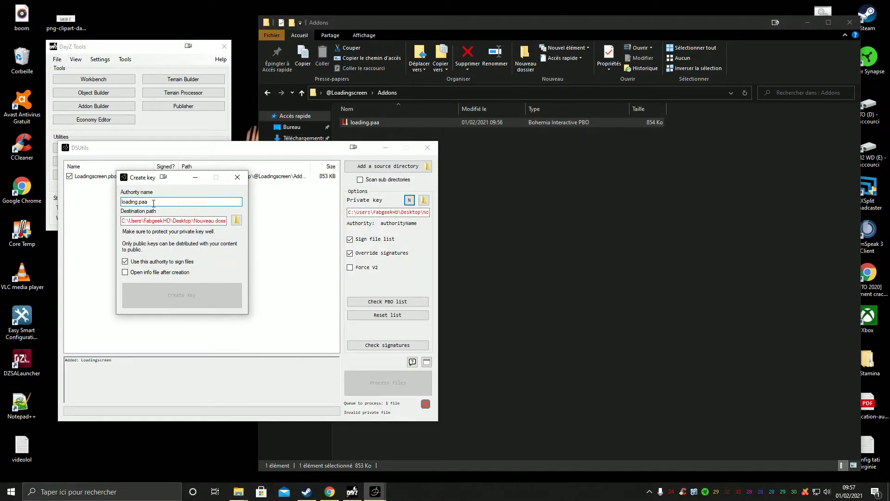
{"action": "left_click_drag", "start_coordinate": [137, 203], "coordinate": [148, 202]}
{"action": "key", "text": "BackSpace"}
{"action": "key", "text": "Home"}
{"action": "key", "text": "Home"}
{"action": "type", "text": "f"}
{"action": "key", "text": "End"}
{"action": "type", "text": "bkhd"}
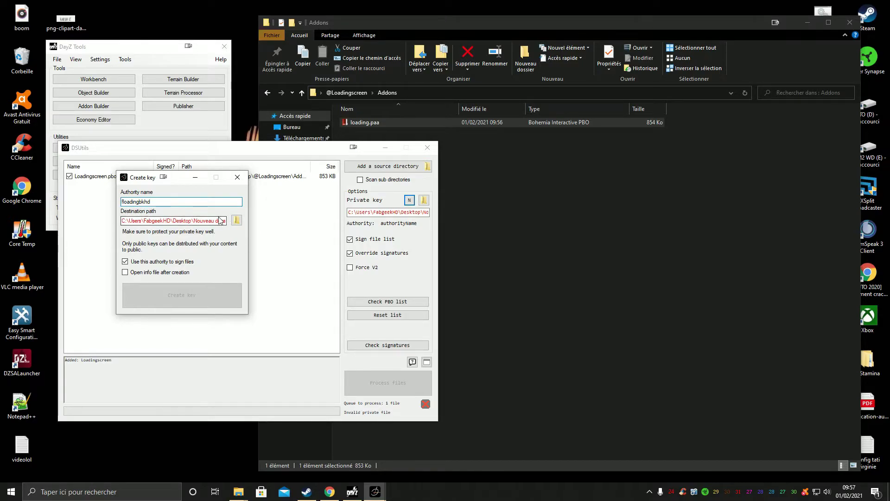
{"action": "left_click", "coordinate": [237, 222]}
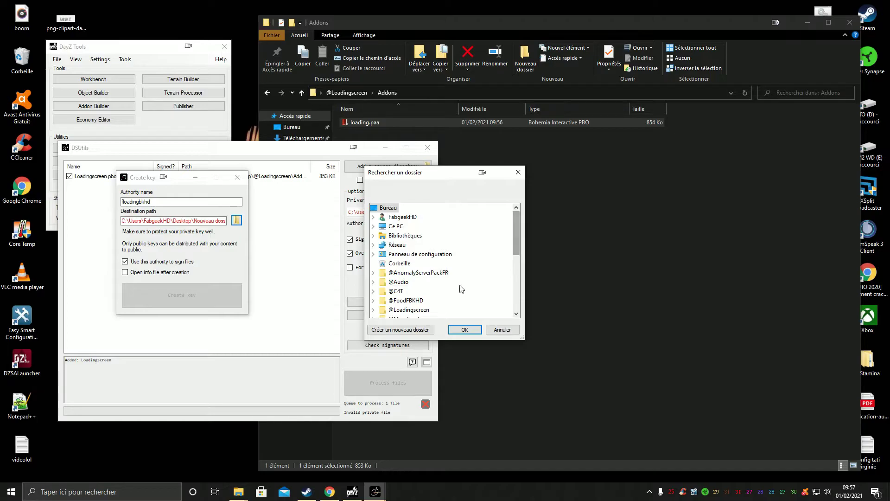
{"action": "left_click_drag", "start_coordinate": [519, 224], "coordinate": [519, 240]}
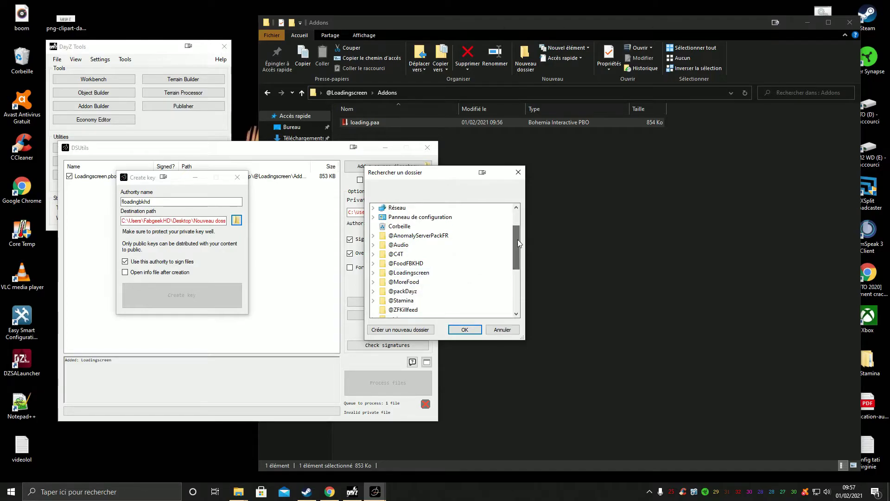
{"action": "left_click", "coordinate": [417, 274]}
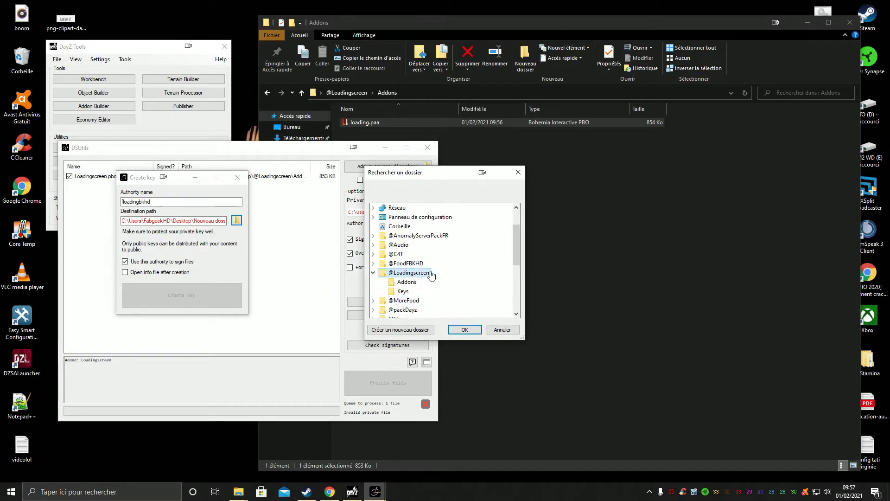
{"action": "left_click", "coordinate": [403, 291]}
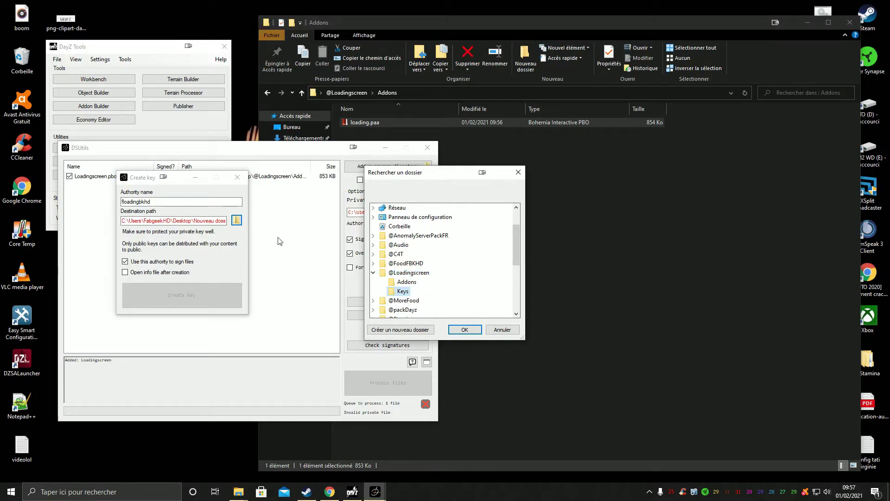
{"action": "left_click", "coordinate": [470, 329]}
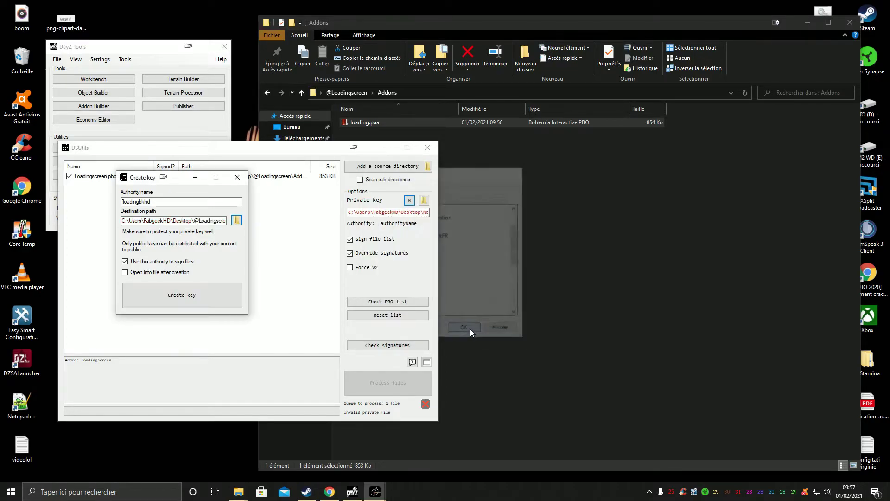
- Create the key, acknowledge the private key warning, and sign the listed PBO, allowing existing signatures to be overridden
{"action": "left_click", "coordinate": [186, 297]}
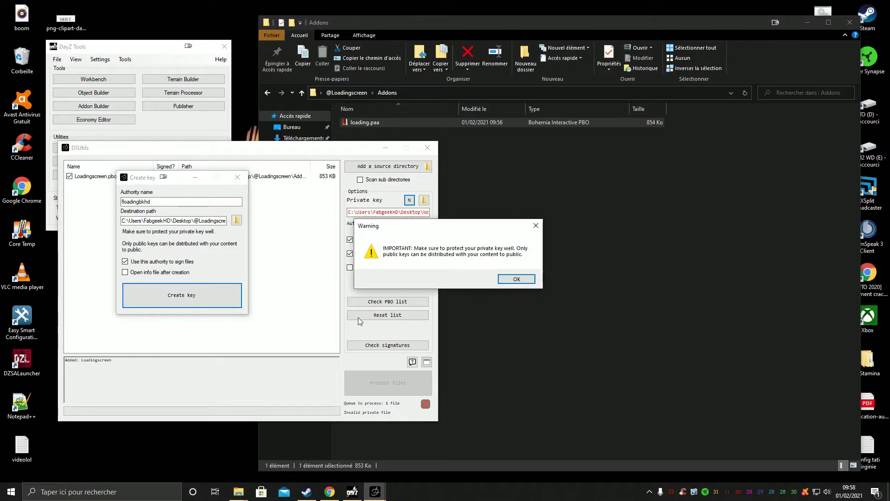
{"action": "left_click", "coordinate": [519, 279]}
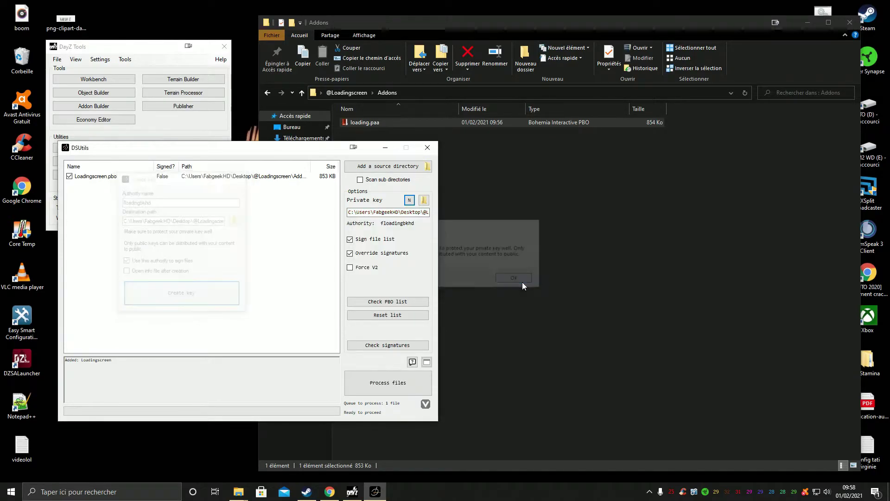
{"action": "left_click", "coordinate": [382, 388]}
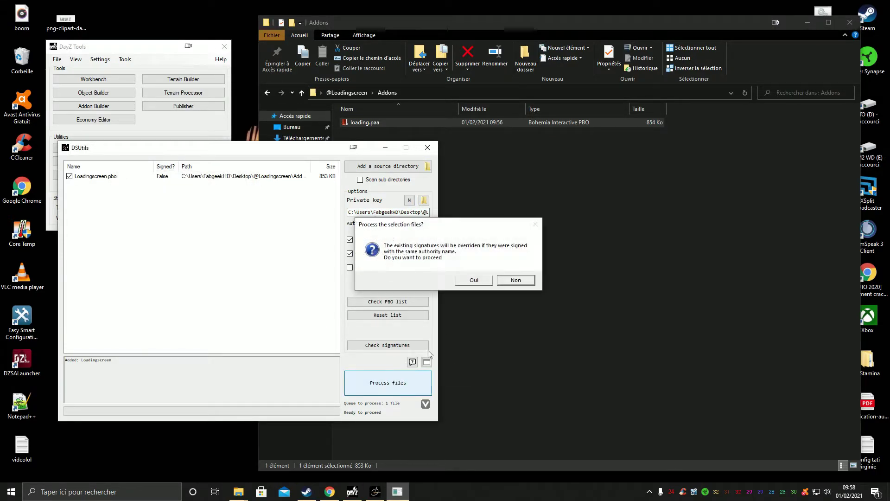
{"action": "left_click", "coordinate": [474, 280]}
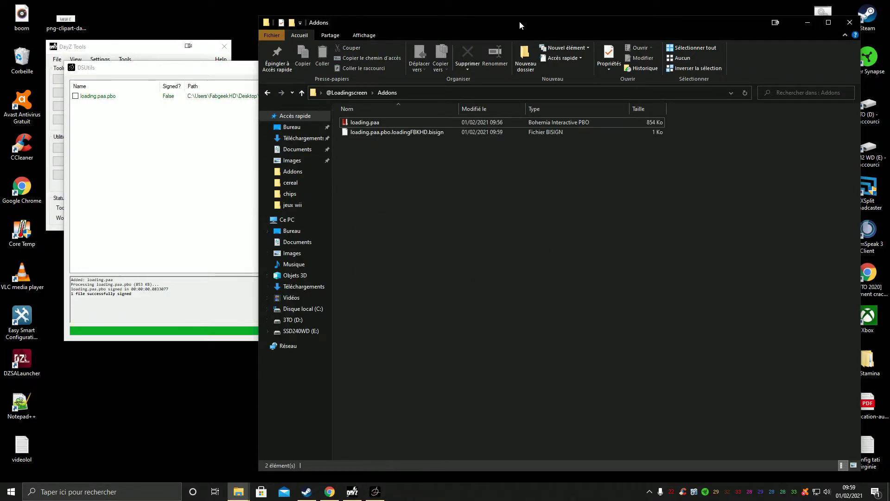
{"action": "left_click_drag", "start_coordinate": [258, 56], "coordinate": [472, 56]}
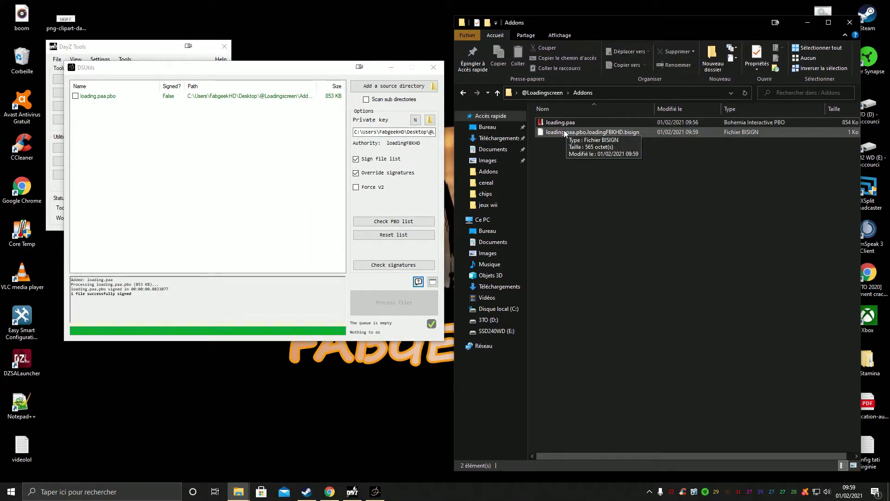
{"action": "left_click", "coordinate": [674, 146]}
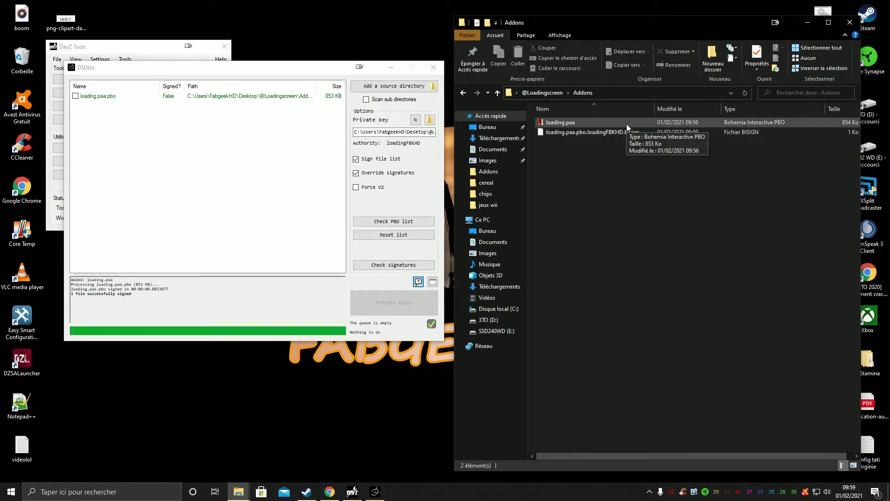
{"action": "key", "text": "BackSpace"}
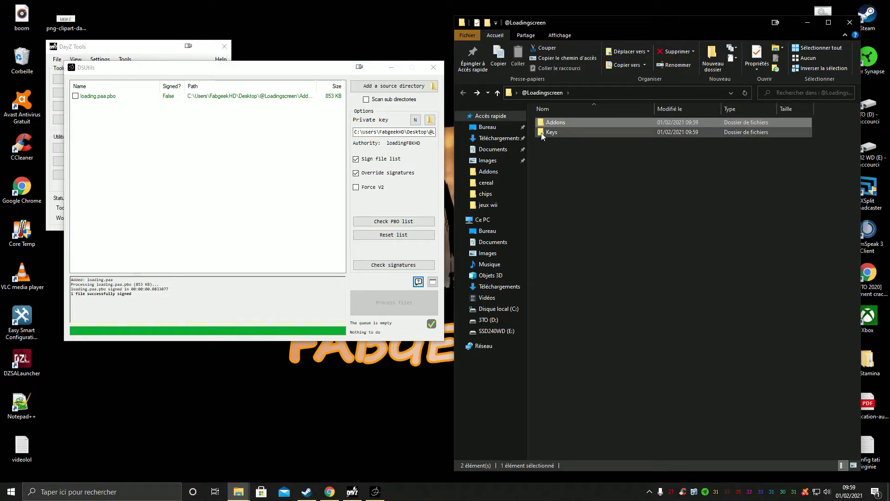
{"action": "double_click", "coordinate": [560, 132]}
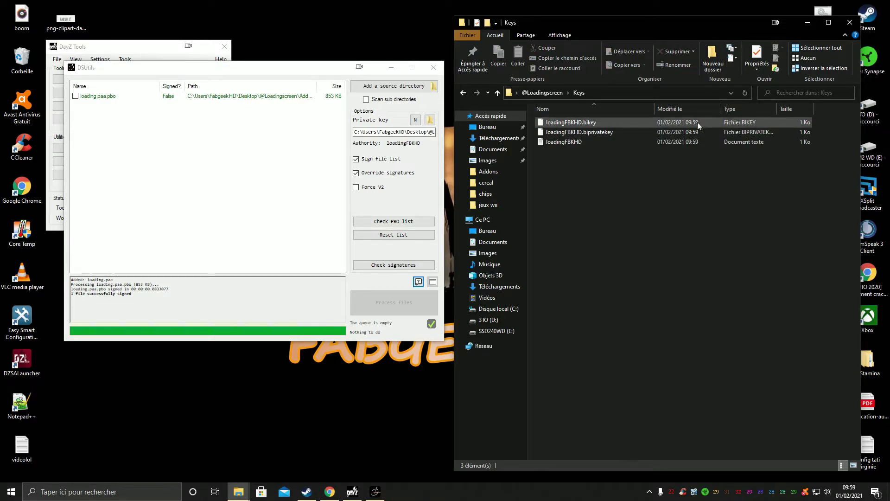
{"action": "left_click_drag", "start_coordinate": [669, 157], "coordinate": [589, 133]}
{"action": "right_click", "coordinate": [589, 134]}
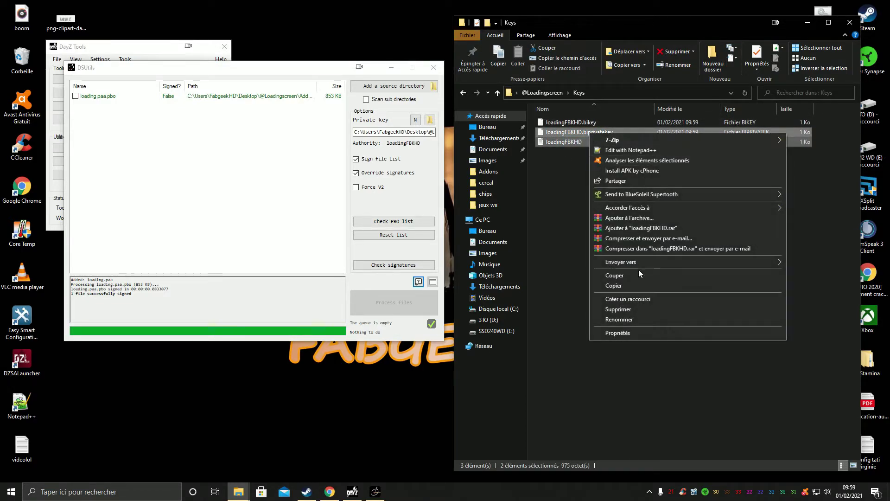
{"action": "left_click", "coordinate": [619, 309]}
{"action": "key", "text": "BackSpace"}
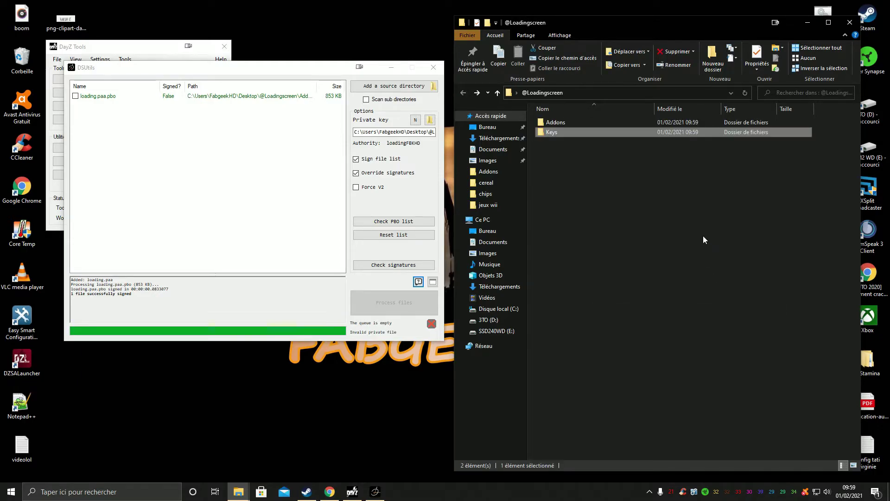
{"action": "left_click", "coordinate": [433, 67]}
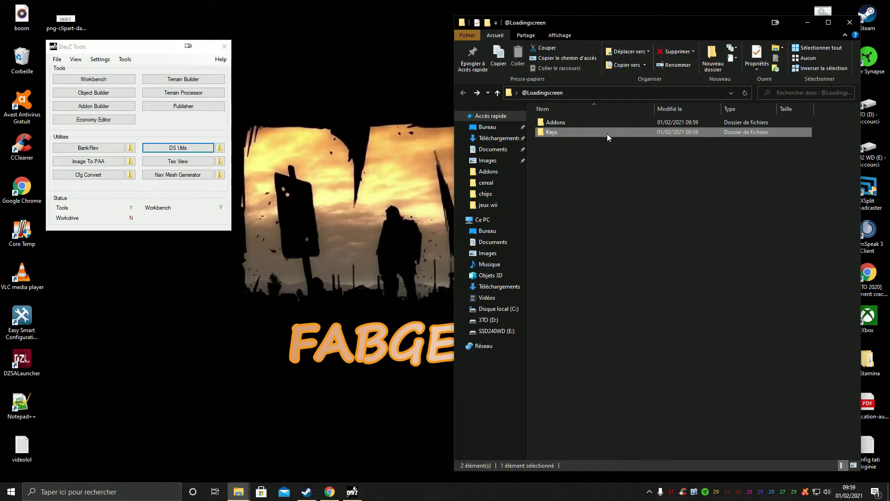
{"action": "left_click", "coordinate": [850, 22]}
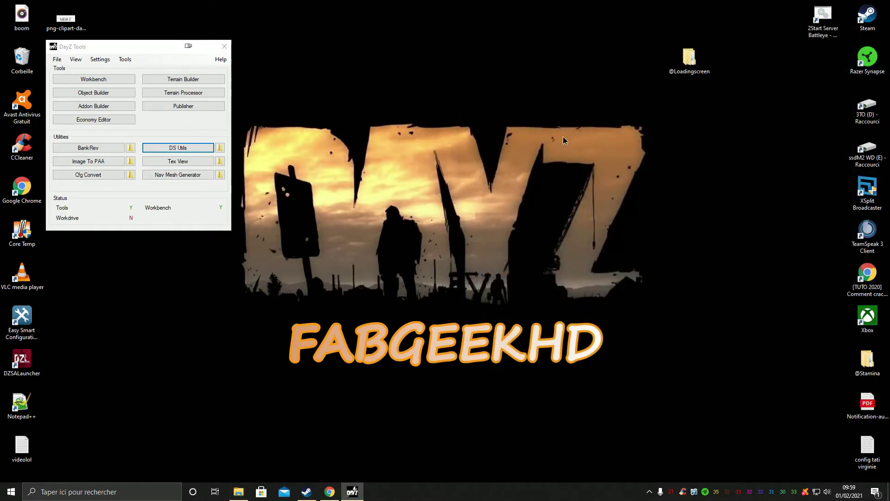
{"action": "left_click", "coordinate": [224, 46]}
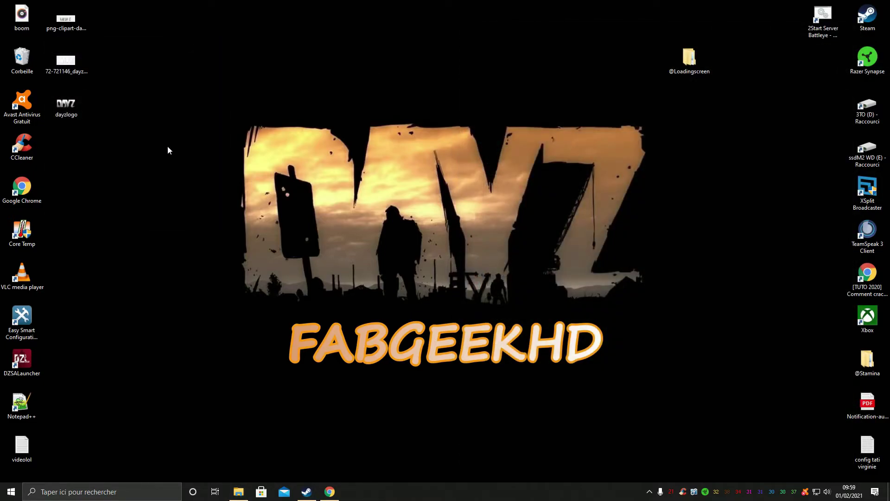
{"action": "right_click", "coordinate": [675, 63]}
{"action": "left_click", "coordinate": [759, 41]}
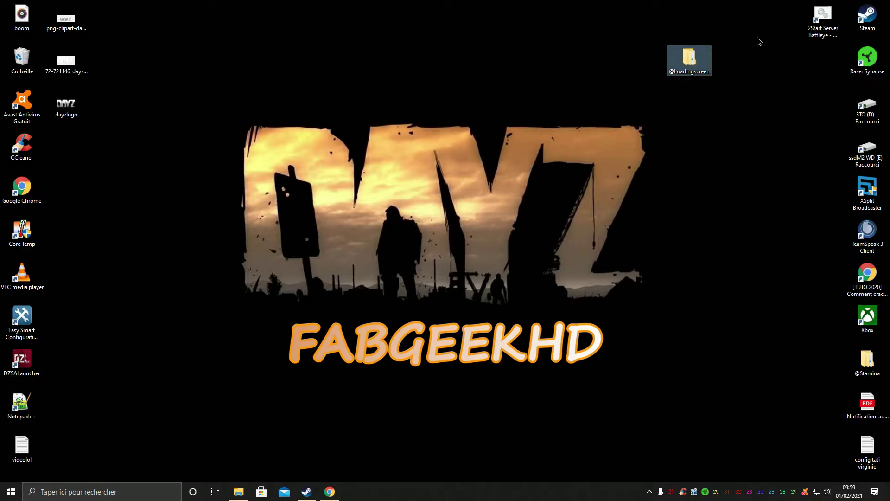
{"action": "left_click_drag", "start_coordinate": [689, 57], "coordinate": [290, 55]}
{"action": "right_click", "coordinate": [291, 53]}
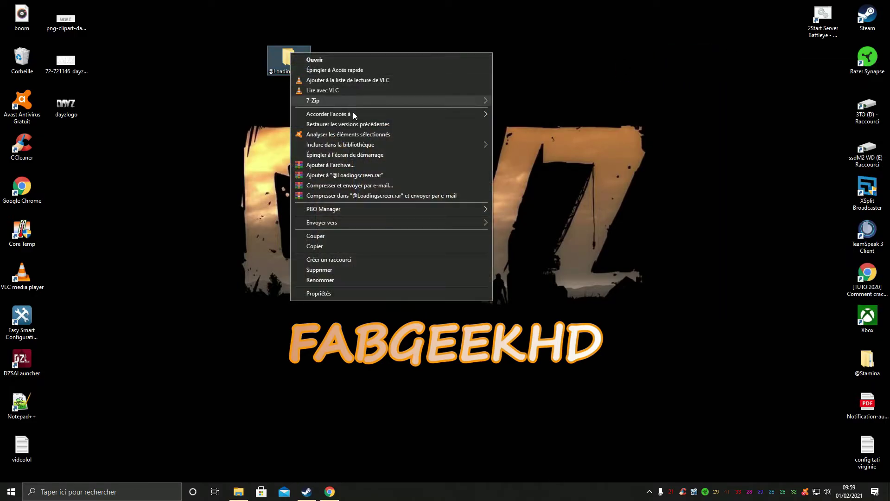
{"action": "left_click", "coordinate": [363, 244]}
{"action": "left_click", "coordinate": [321, 56]}
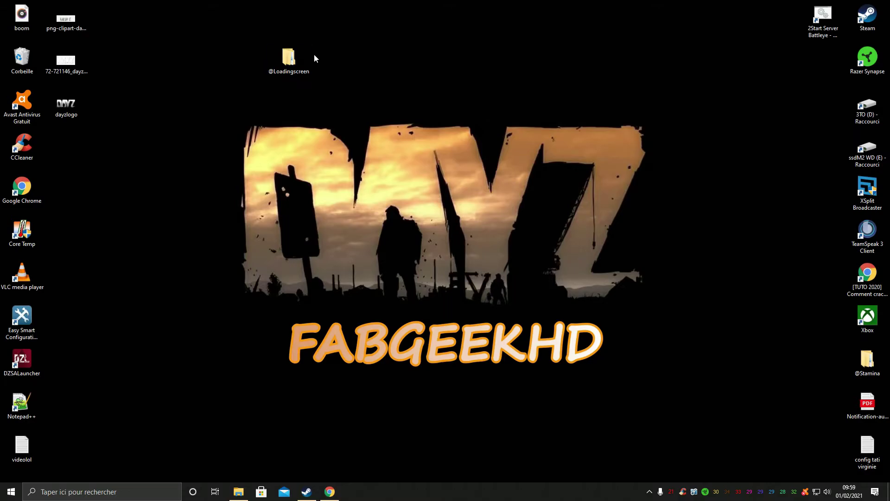
{"action": "double_click", "coordinate": [305, 64]}
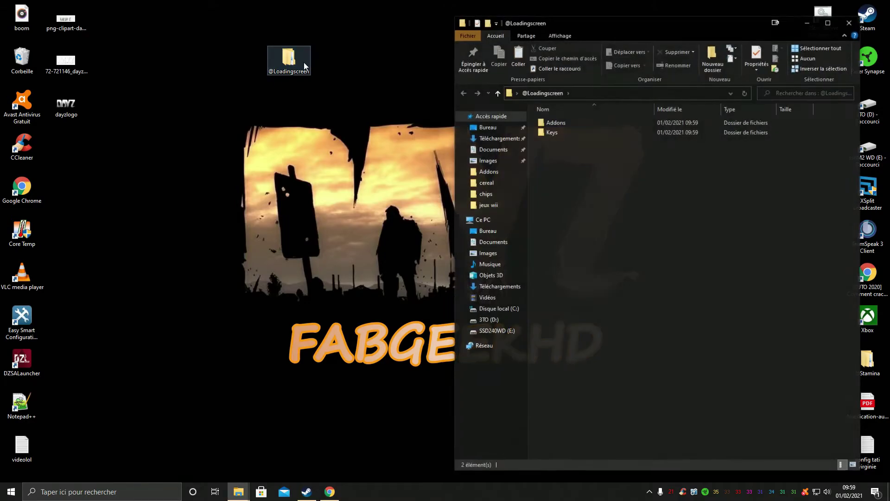
{"action": "double_click", "coordinate": [572, 123]}
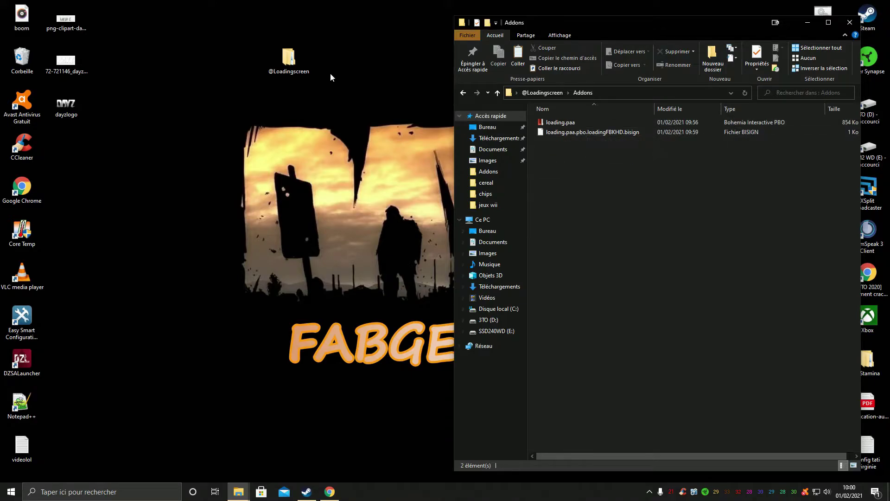
{"action": "key", "text": "BackSpace"}
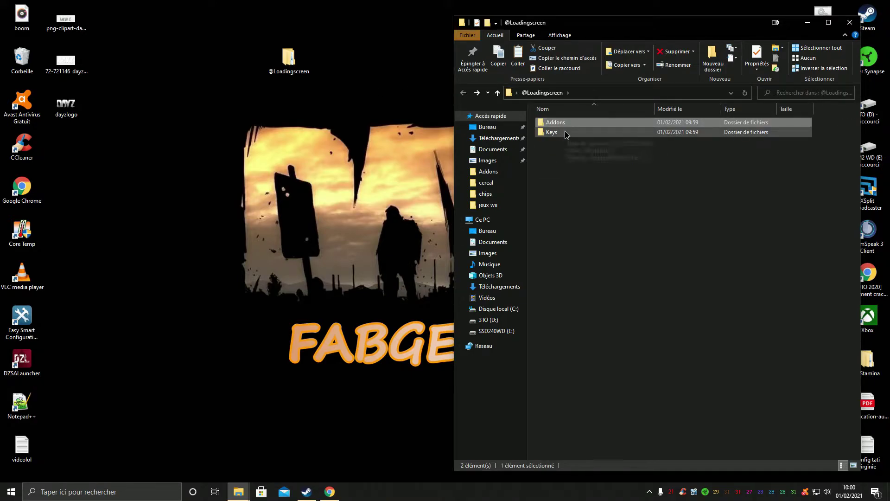
{"action": "double_click", "coordinate": [565, 132]}
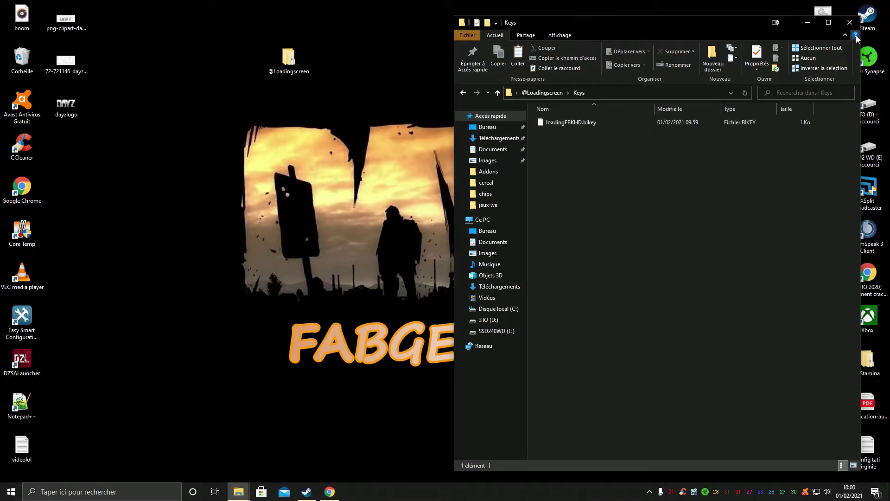
{"action": "left_click", "coordinate": [849, 23]}
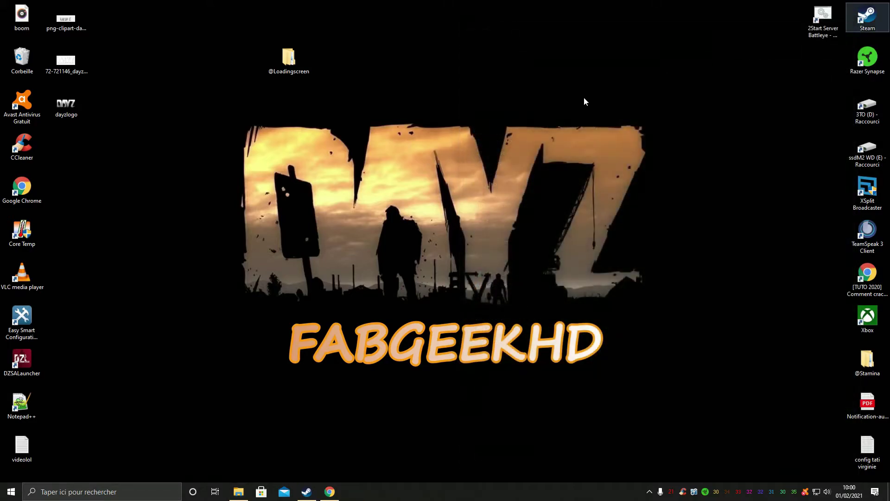
{"action": "double_click", "coordinate": [858, 111]}
{"action": "left_click", "coordinate": [828, 22]}
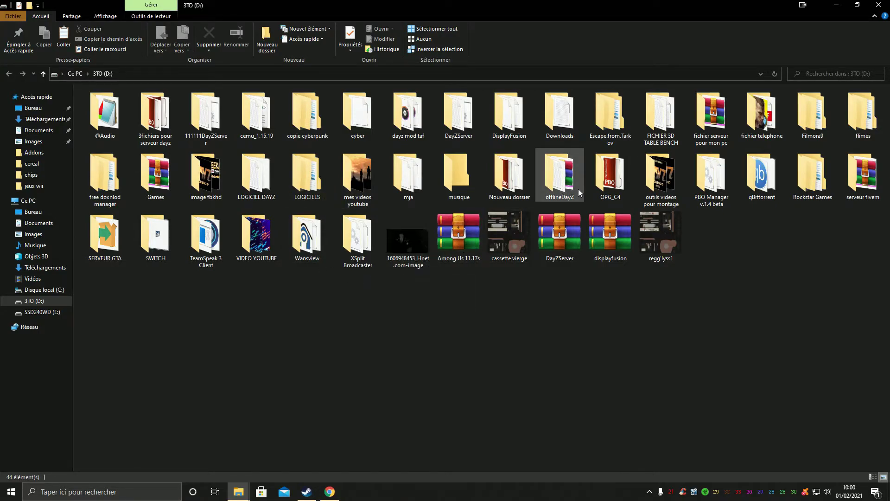
{"action": "double_click", "coordinate": [560, 180]}
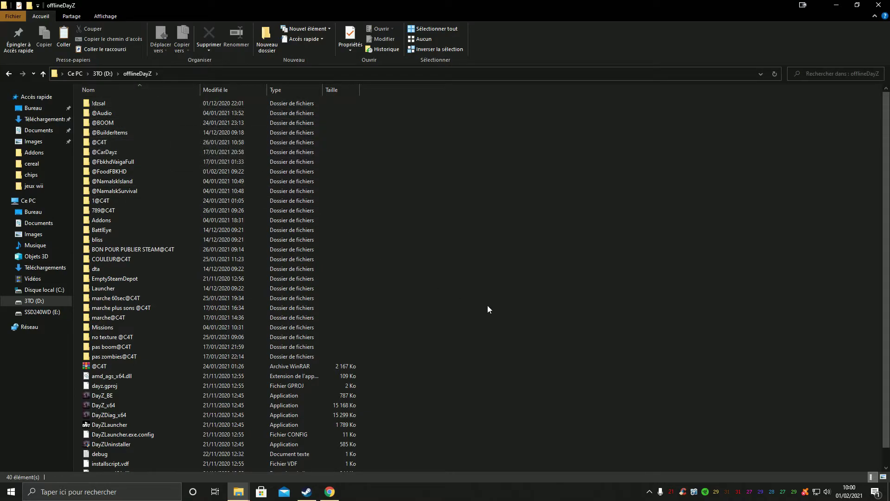
{"action": "left_click_drag", "start_coordinate": [388, 111], "coordinate": [611, 190]}
{"action": "right_click", "coordinate": [366, 427]}
{"action": "left_click", "coordinate": [405, 358]}
{"action": "scroll", "coordinate": [129, 125], "scroll_direction": "down", "scroll_amount": 1}
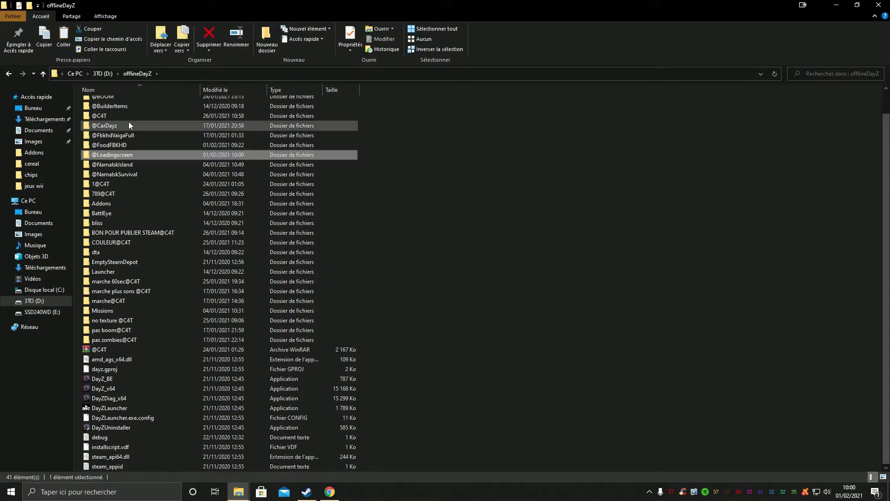
{"action": "right_click", "coordinate": [120, 155]}
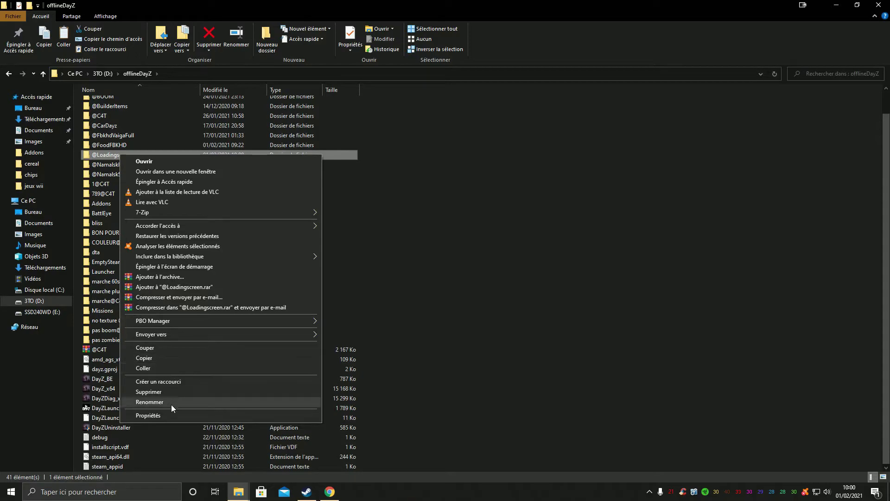
{"action": "left_click", "coordinate": [172, 403]}
{"action": "key", "text": "ctrl+c"}
{"action": "right_click", "coordinate": [117, 155]}
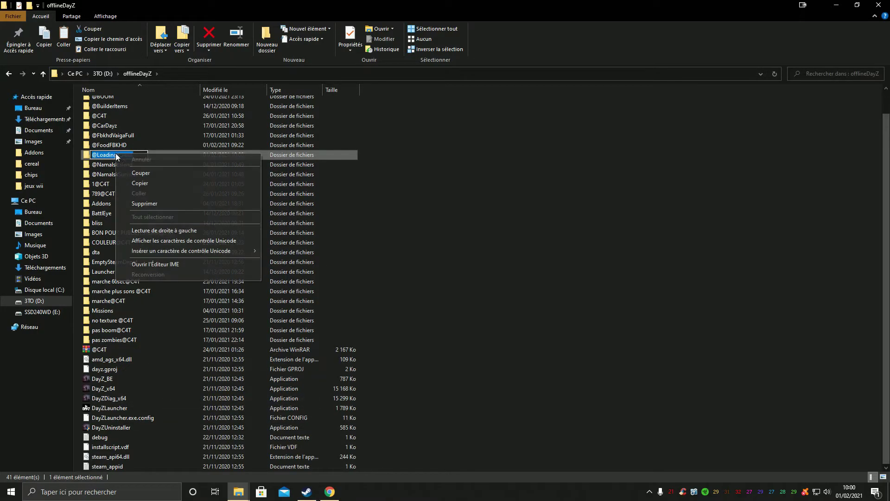
{"action": "left_click", "coordinate": [149, 184]}
{"action": "left_click", "coordinate": [537, 215]}
- Delete the storage_-1 folder from DayZCommunityOfflineMode.ChernarusPlus inside the Missions folder
{"action": "double_click", "coordinate": [164, 310]}
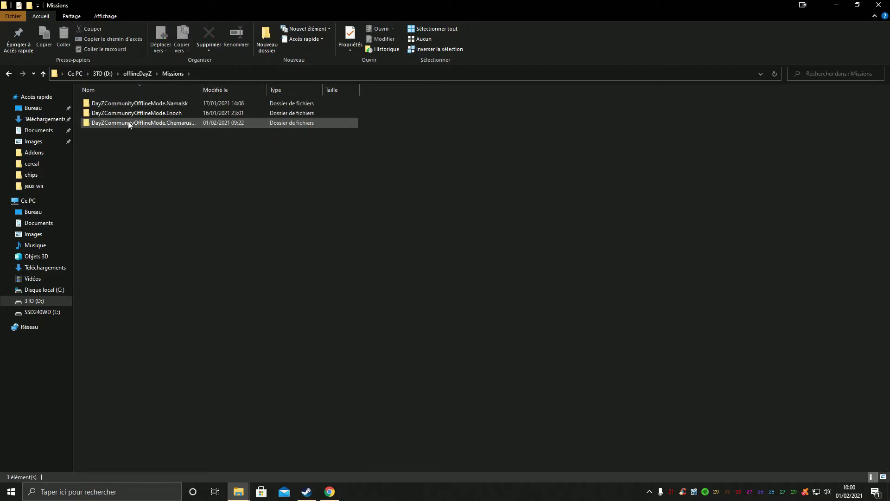
{"action": "double_click", "coordinate": [151, 122]}
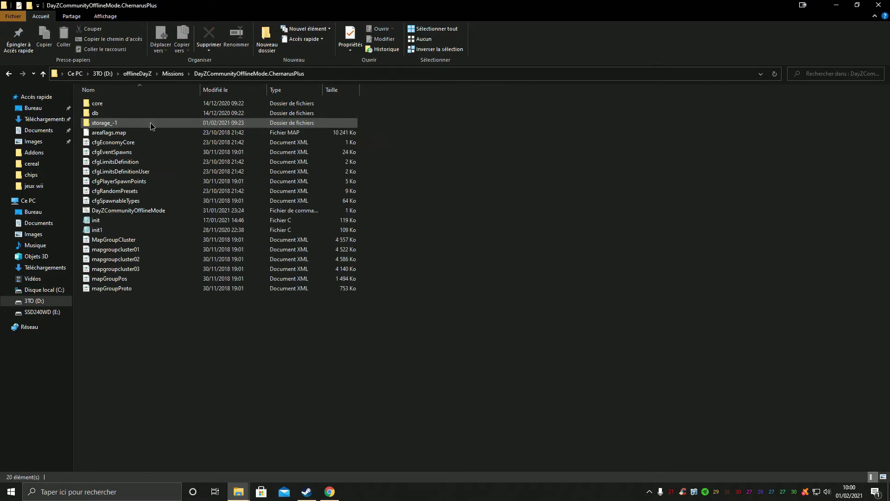
{"action": "left_click", "coordinate": [150, 123]}
{"action": "right_click", "coordinate": [158, 126]}
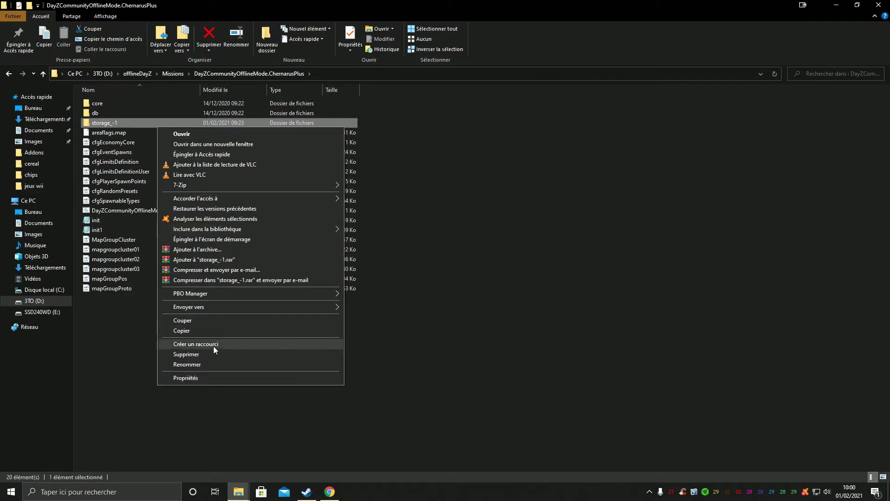
{"action": "left_click", "coordinate": [213, 354]}
{"action": "right_click", "coordinate": [217, 202]}
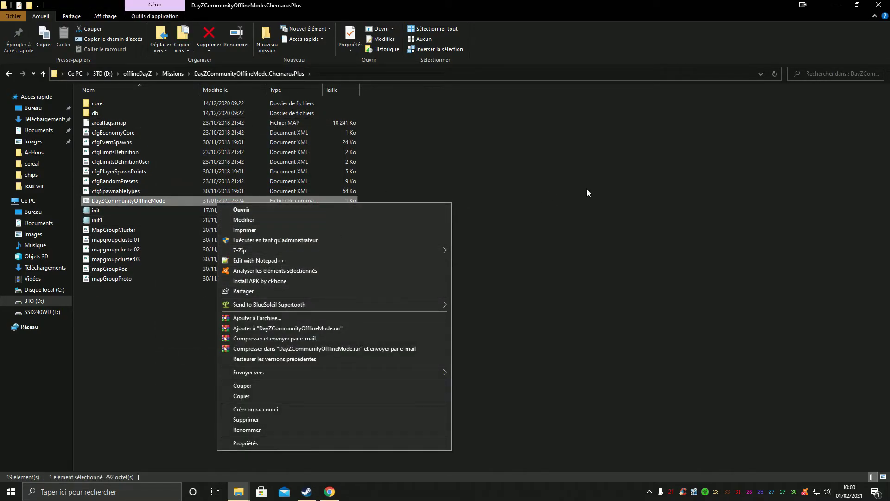
{"action": "left_click", "coordinate": [550, 192]}
{"action": "right_click", "coordinate": [192, 201]}
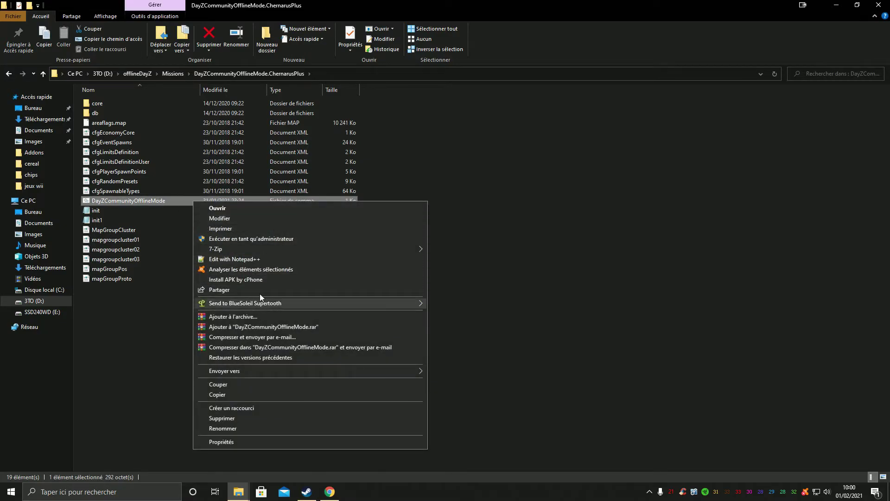
{"action": "left_click", "coordinate": [254, 258]}
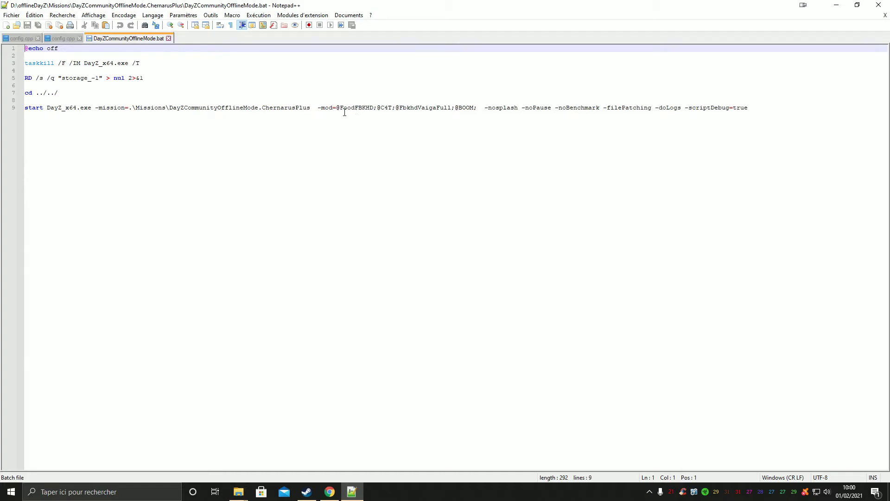
{"action": "left_click_drag", "start_coordinate": [337, 108], "coordinate": [474, 108]}
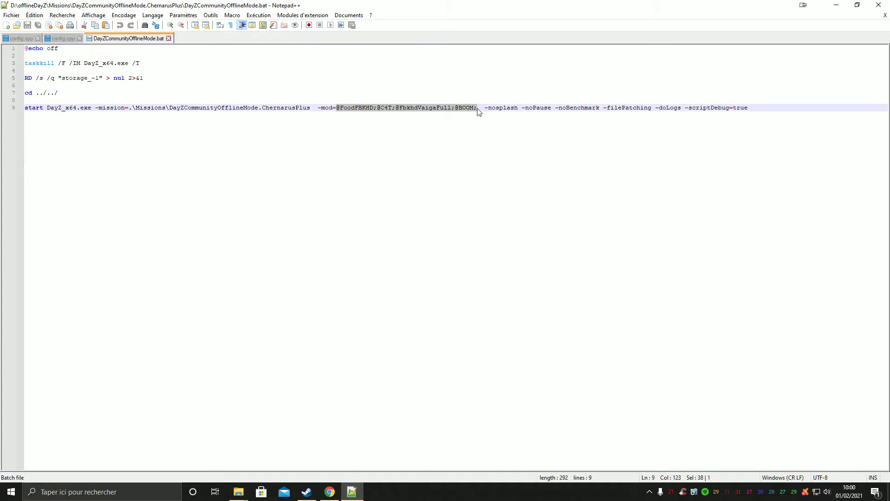
{"action": "key", "text": "Delete"}
{"action": "key", "text": "ctrl+v"}
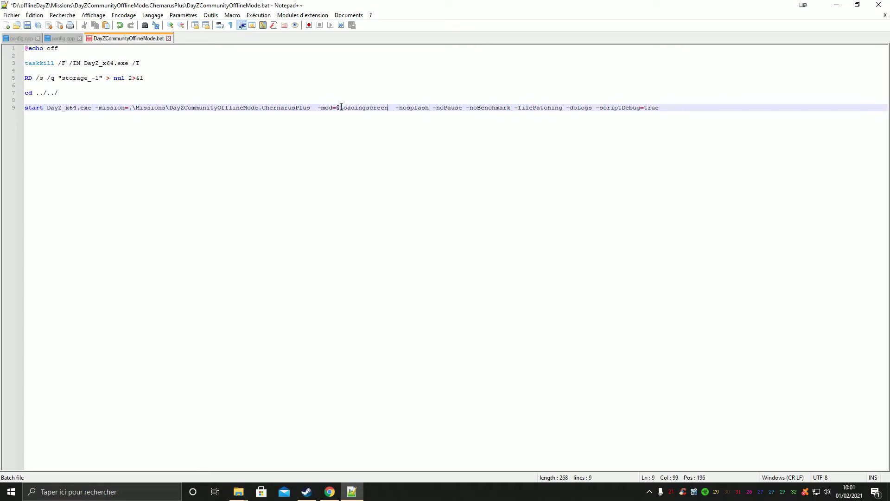
{"action": "left_click", "coordinate": [27, 25]}
{"action": "left_click", "coordinate": [878, 5]}
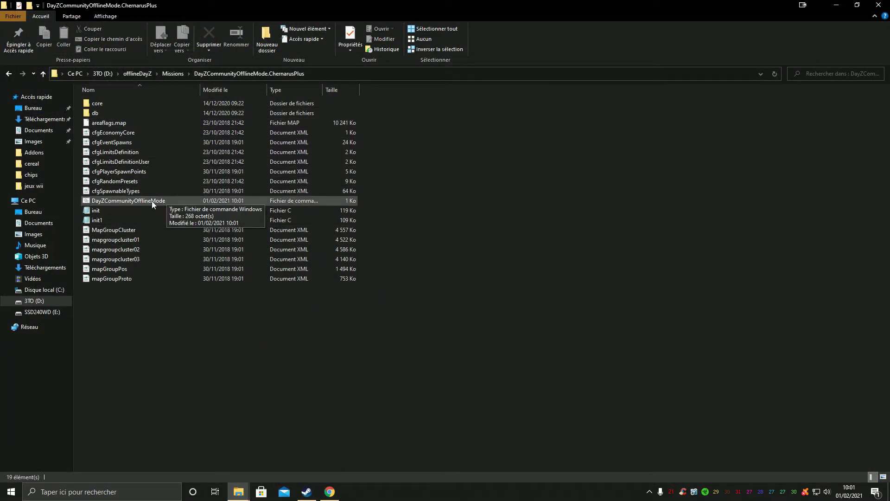
{"action": "double_click", "coordinate": [137, 200]}
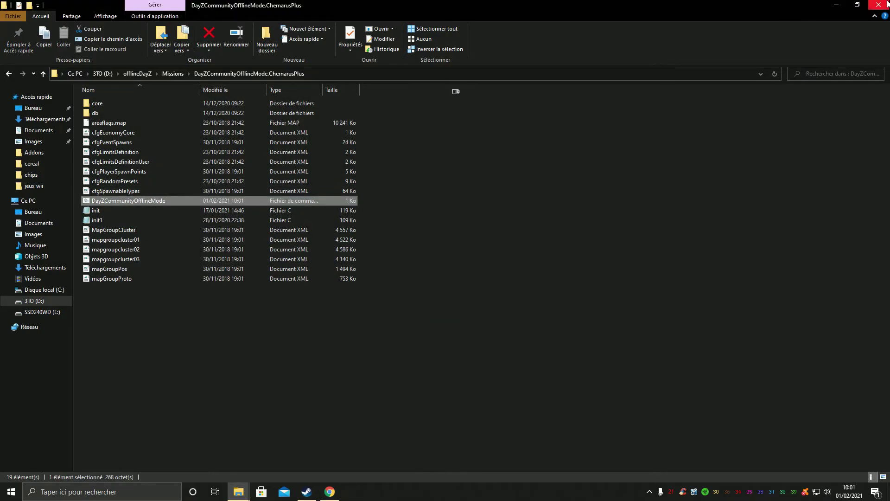
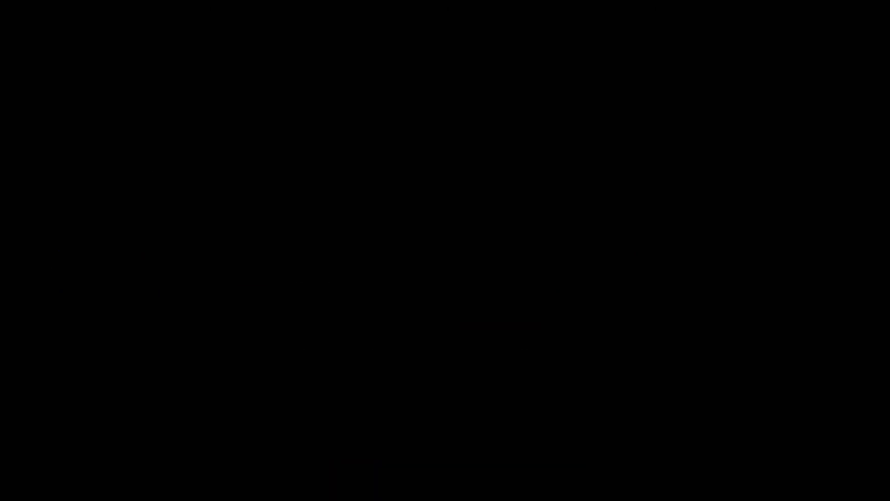
- End the DayZ task in Task Manager and close Task Manager
{"action": "key", "text": "ctrl+shift+Escape"}
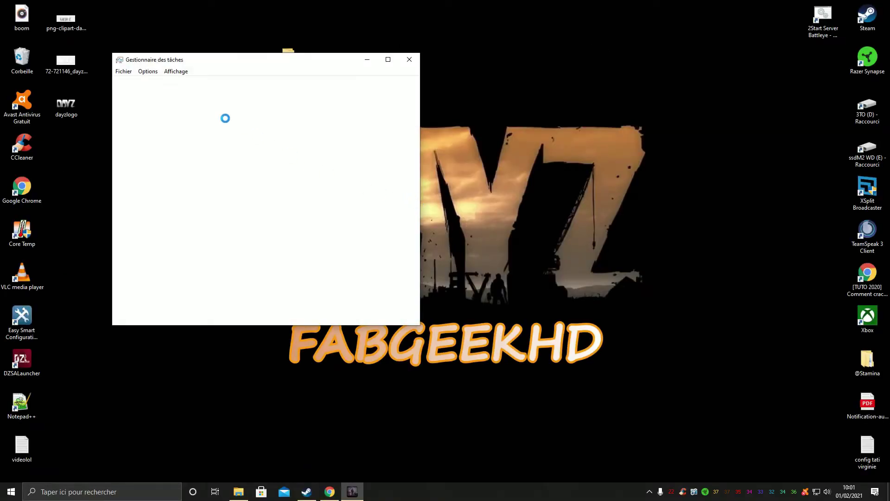
{"action": "left_click", "coordinate": [182, 138]}
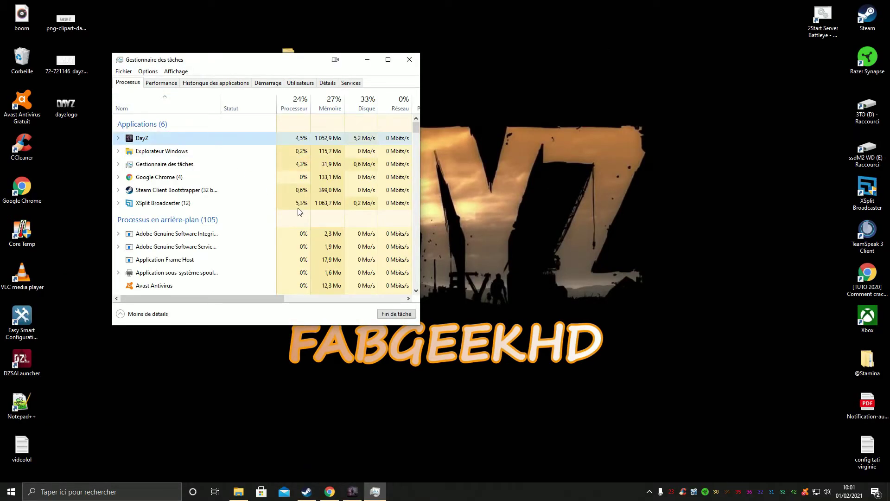
{"action": "left_click", "coordinate": [398, 315]}
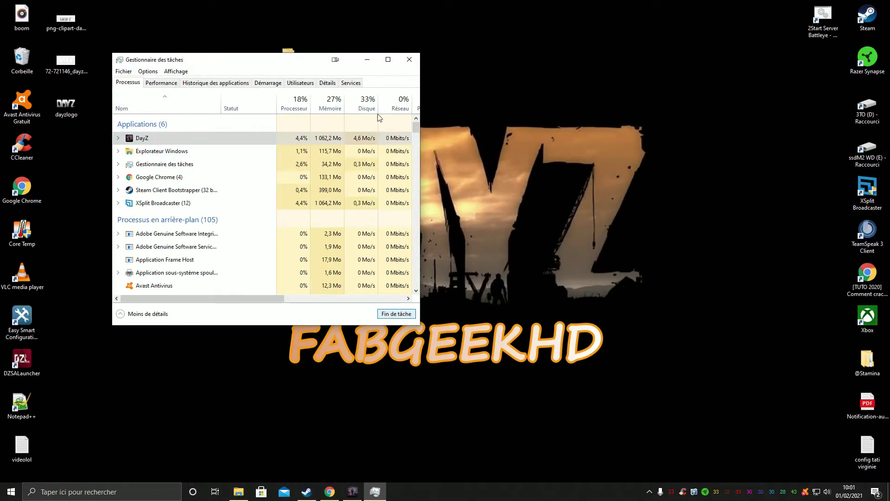
{"action": "left_click", "coordinate": [410, 60]}
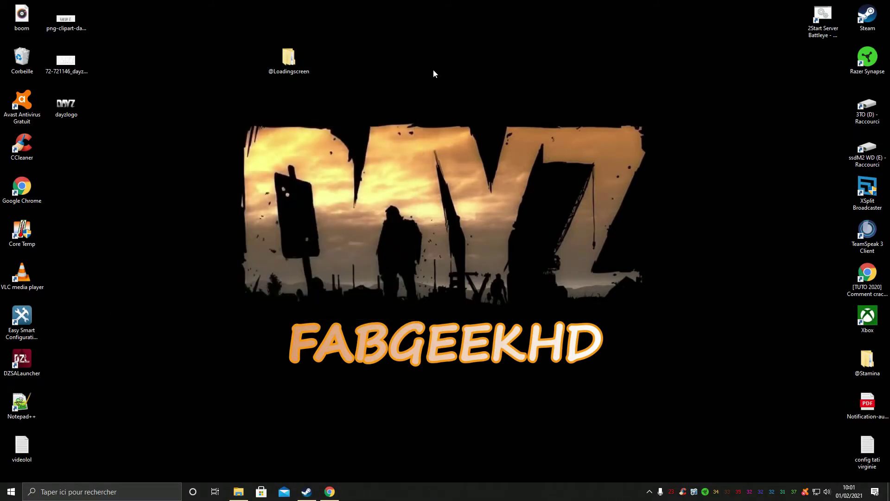
{"action": "right_click", "coordinate": [276, 61]}
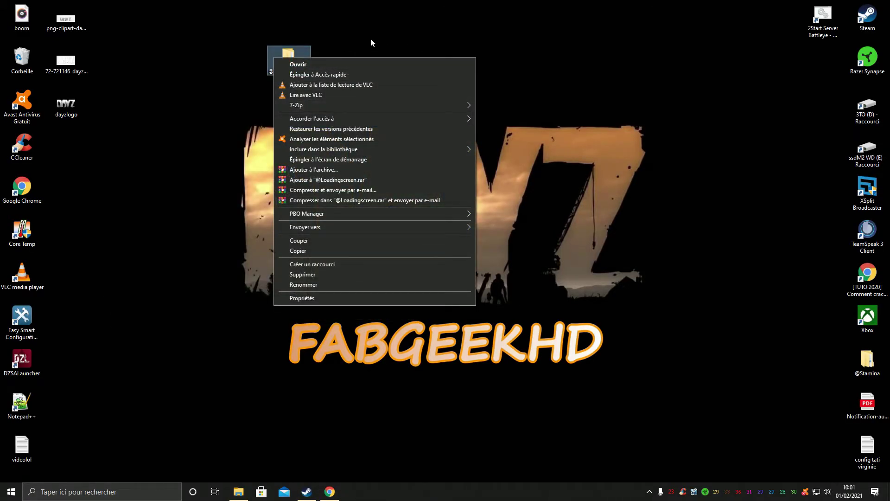
{"action": "left_click", "coordinate": [289, 74]}
{"action": "double_click", "coordinate": [288, 70]}
{"action": "left_click", "coordinate": [141, 104]}
{"action": "double_click", "coordinate": [141, 104]}
{"action": "left_click_drag", "start_coordinate": [427, 7], "coordinate": [565, 44]}
{"action": "left_click", "coordinate": [497, 145]}
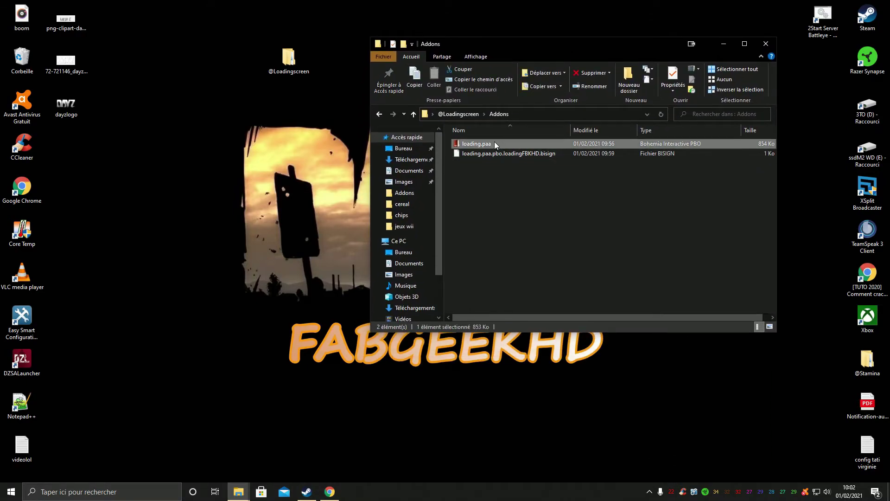
- Open Google Chrome in a maximized window and search Google for pbo manager
{"action": "double_click", "coordinate": [22, 188]}
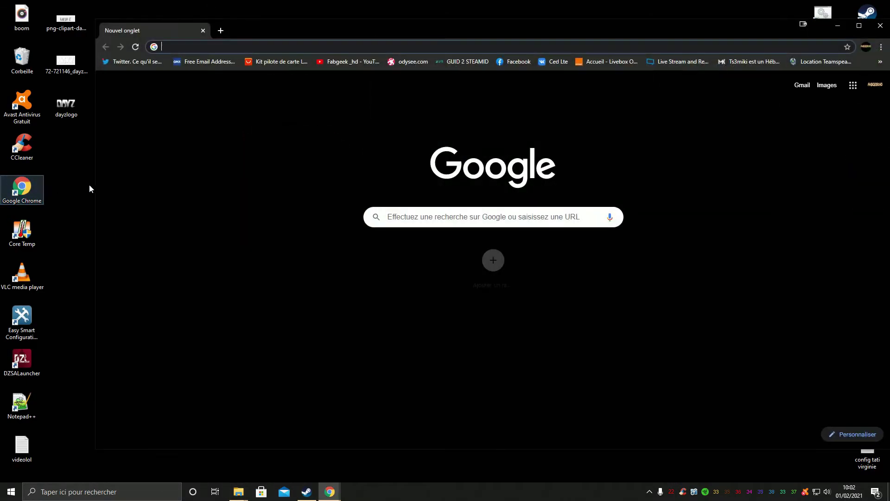
{"action": "left_click", "coordinate": [859, 26]}
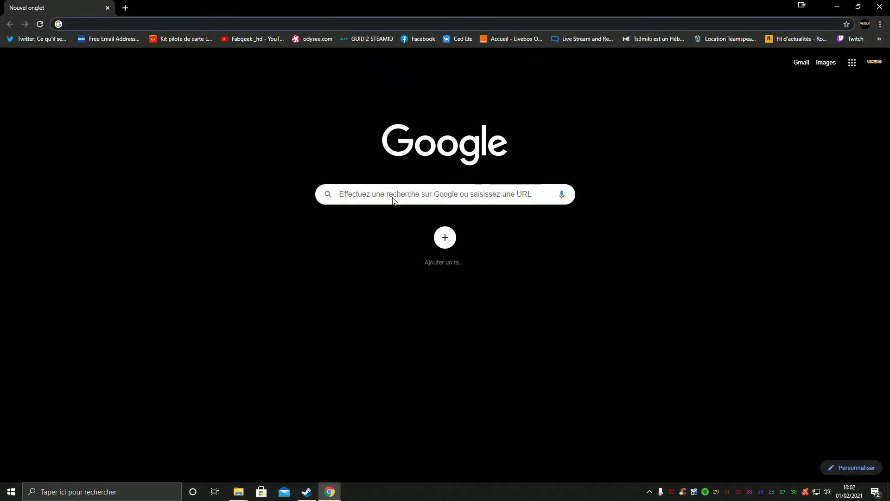
{"action": "left_click", "coordinate": [393, 197]}
{"action": "type", "text": "P"}
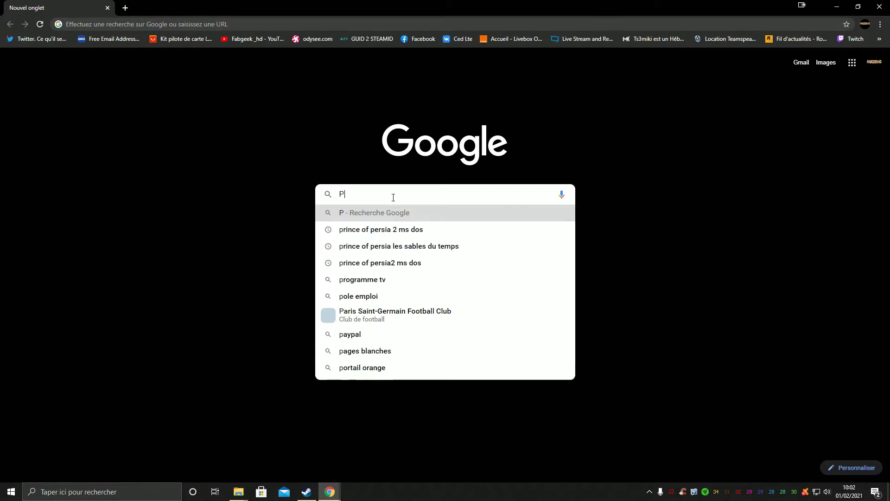
{"action": "type", "text": "B"}
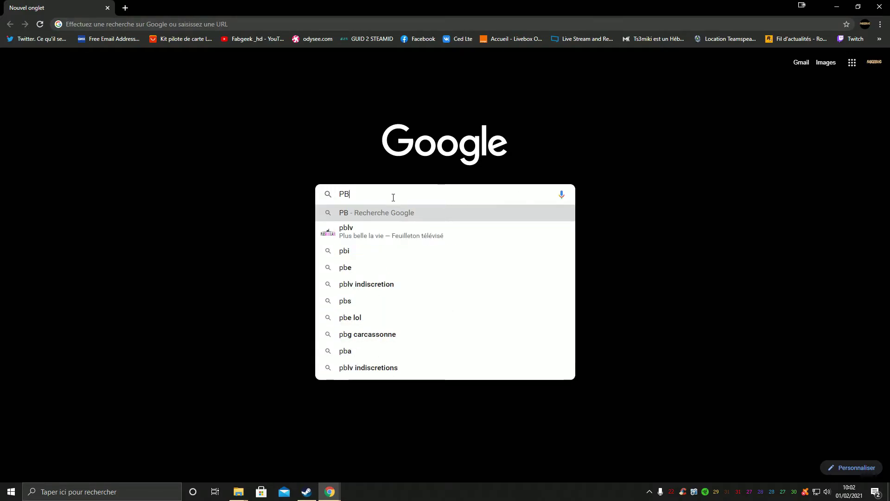
{"action": "type", "text": "O"}
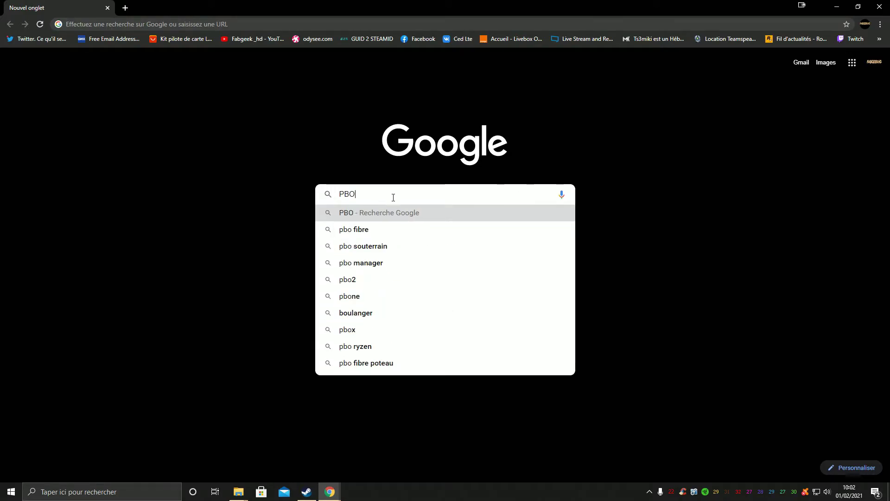
{"action": "left_click", "coordinate": [387, 263]}
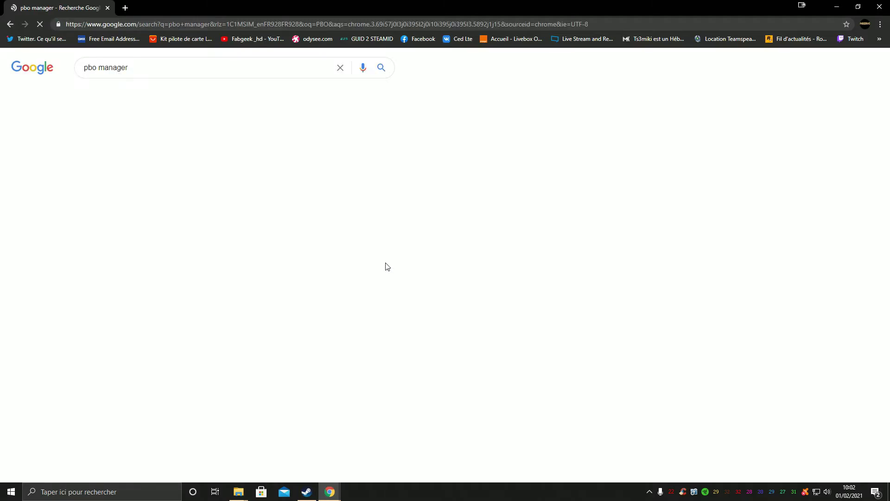
- Download PBO Manager (pbo_manager_v14.7z) from its Armaholic page and close the browser
{"action": "left_click", "coordinate": [149, 149]}
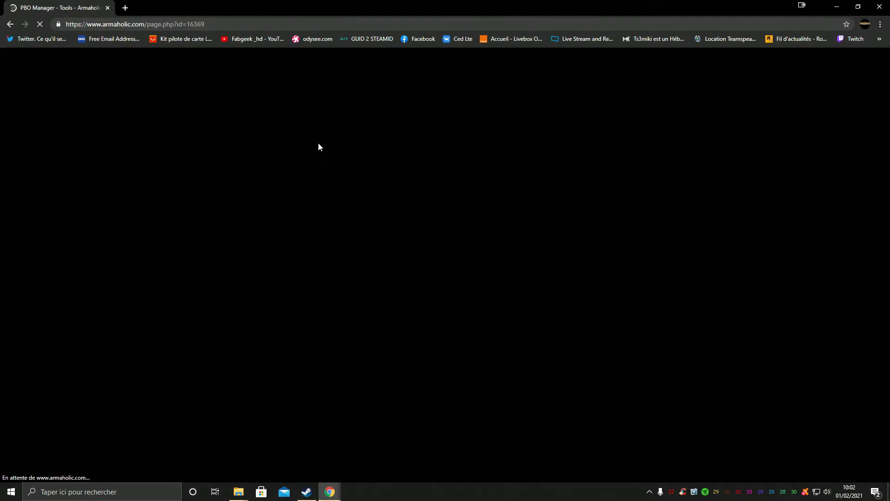
{"action": "scroll", "coordinate": [473, 268], "scroll_direction": "down", "scroll_amount": 15}
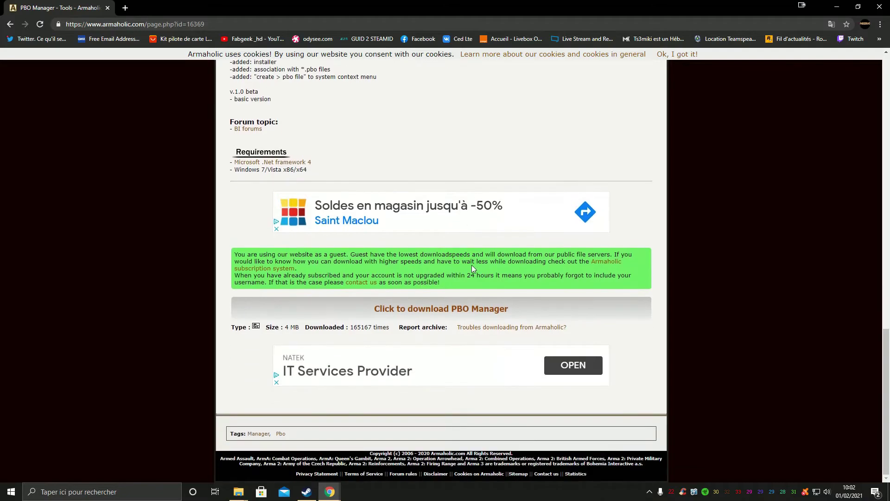
{"action": "left_click", "coordinate": [441, 308]}
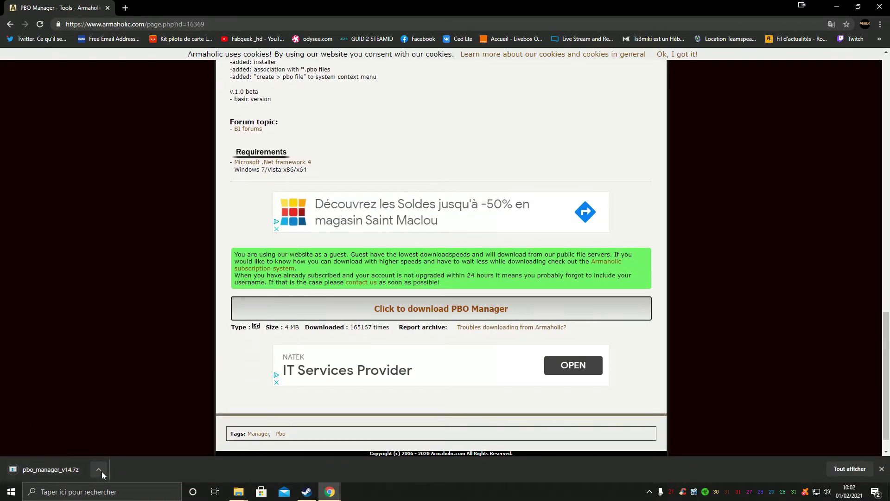
{"action": "left_click", "coordinate": [99, 470]}
{"action": "left_click", "coordinate": [92, 437]}
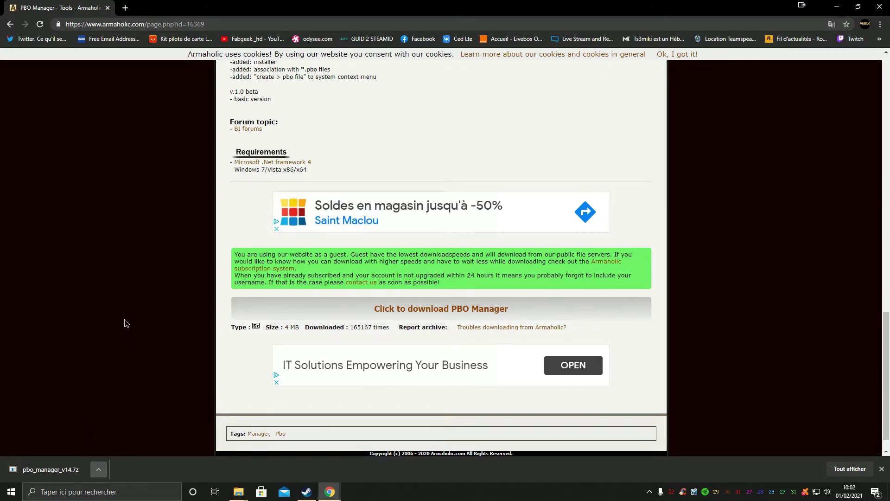
{"action": "left_click", "coordinate": [880, 7]}
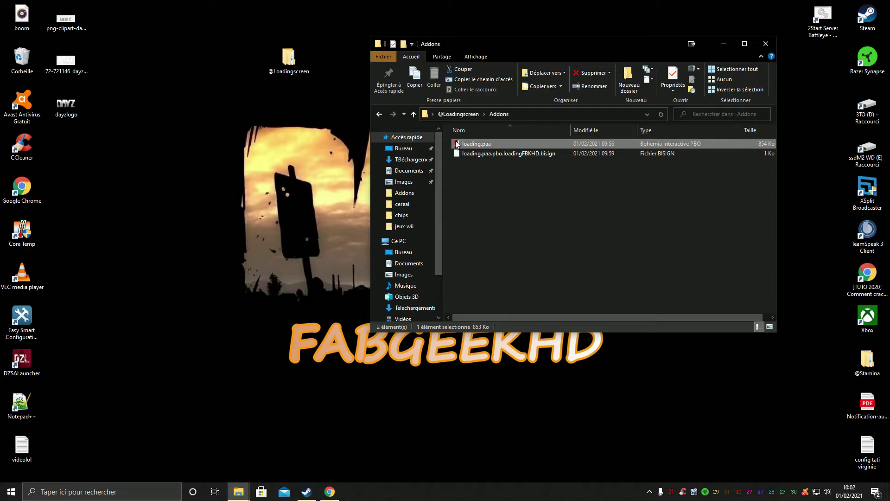
{"action": "right_click", "coordinate": [493, 143]}
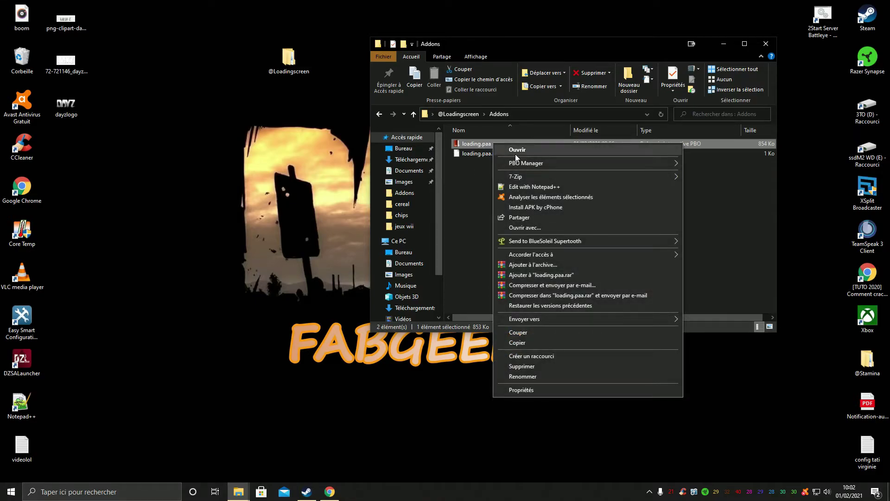
{"action": "mouse_move", "coordinate": [522, 163]}
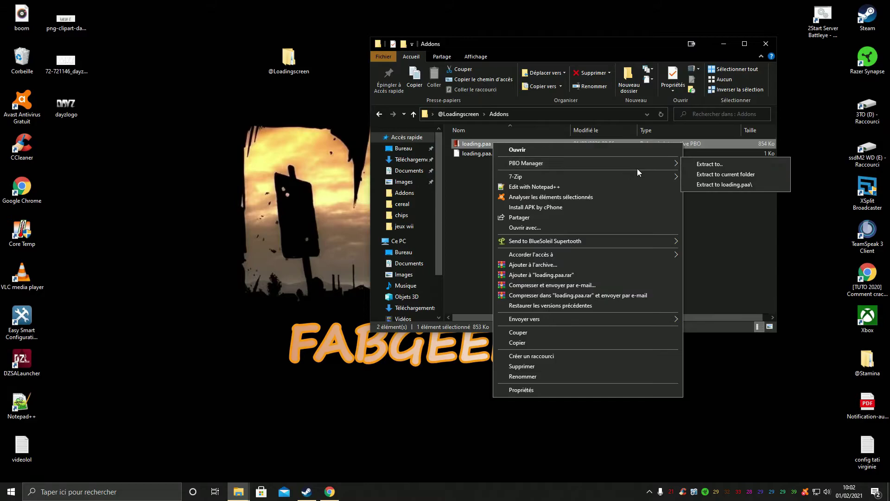
{"action": "left_click", "coordinate": [727, 165]}
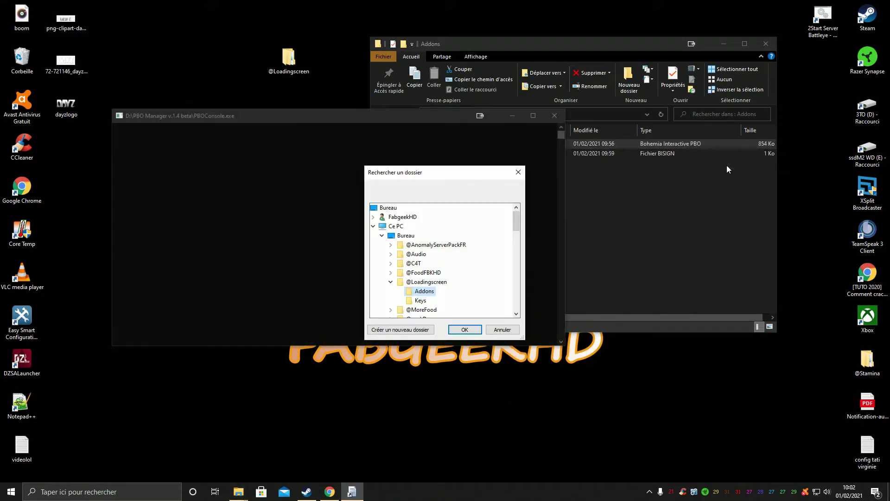
{"action": "left_click", "coordinate": [465, 329]}
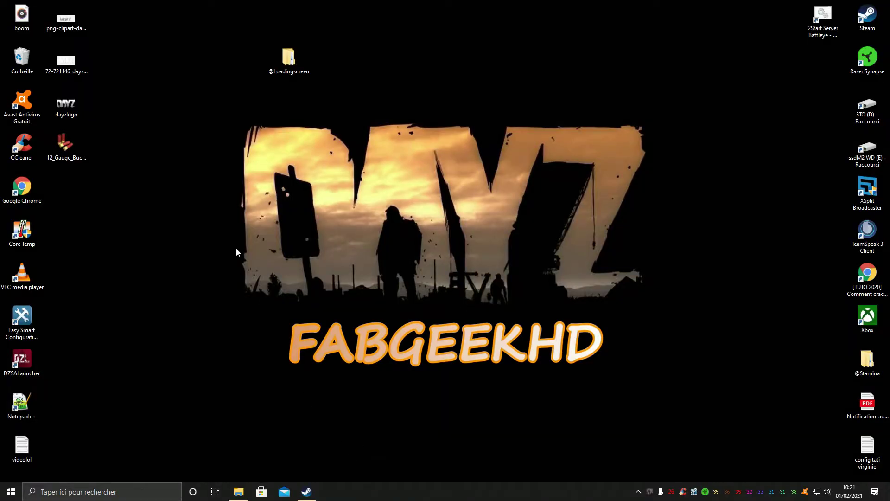
- Delete the 12_Gauge_Buckshot image from the desktop
{"action": "right_click", "coordinate": [59, 145]}
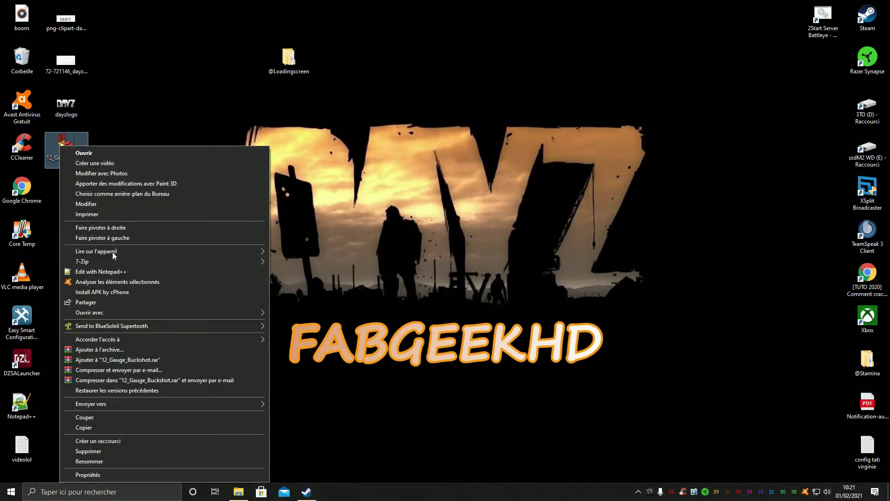
{"action": "left_click", "coordinate": [149, 454]}
- Launch DayZ Tools from Steam, move its window clear of the desktop icons, and open Publisher
{"action": "left_click", "coordinate": [308, 490]}
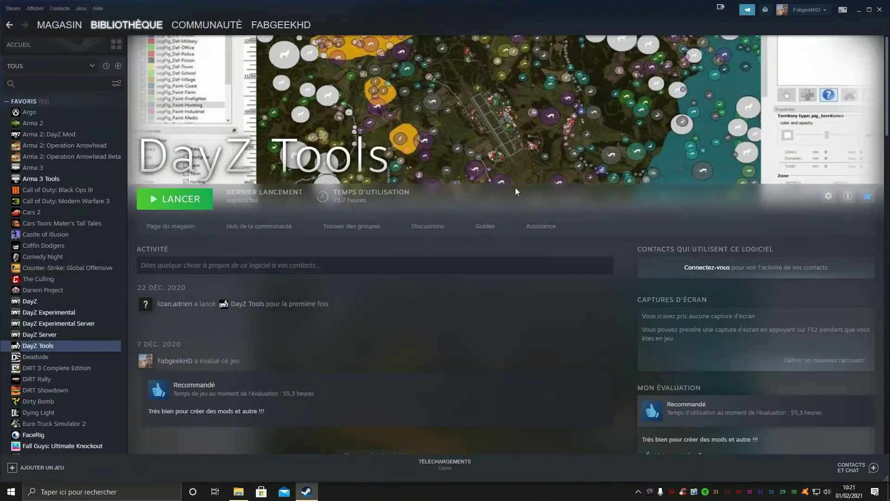
{"action": "left_click", "coordinate": [187, 198]}
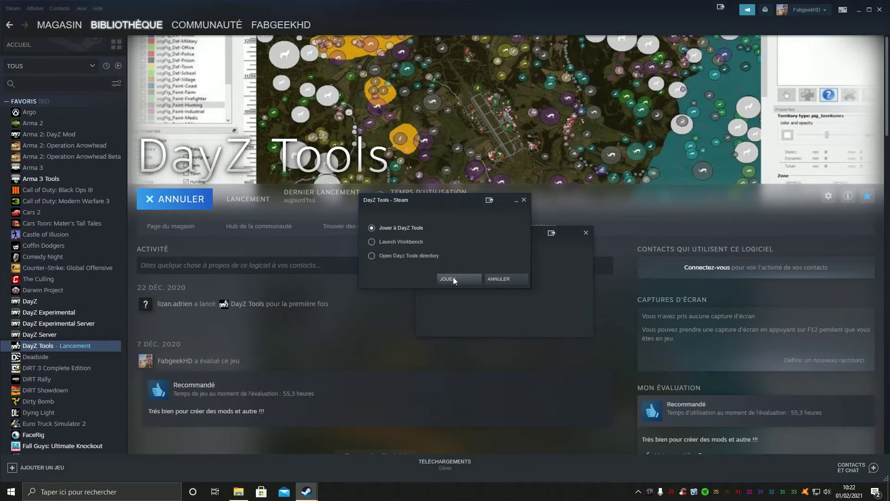
{"action": "left_click", "coordinate": [454, 280]}
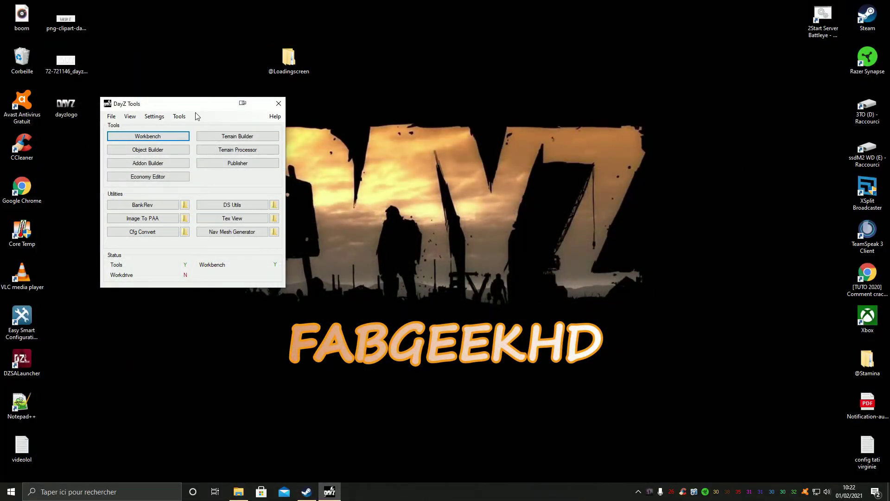
{"action": "left_click_drag", "start_coordinate": [197, 103], "coordinate": [537, 27]}
{"action": "left_click", "coordinate": [597, 88]}
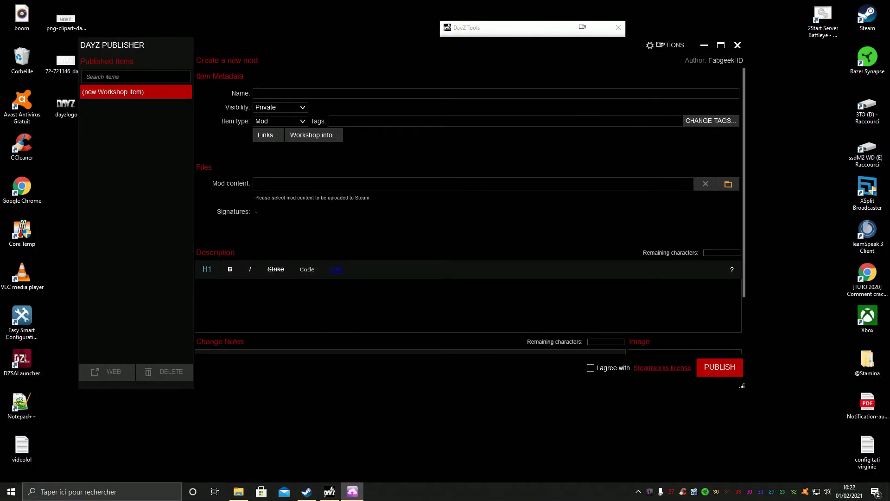
- Name the new Workshop item loading and set its visibility to Public
{"action": "scroll", "coordinate": [142, 165], "scroll_direction": "down", "scroll_amount": 2}
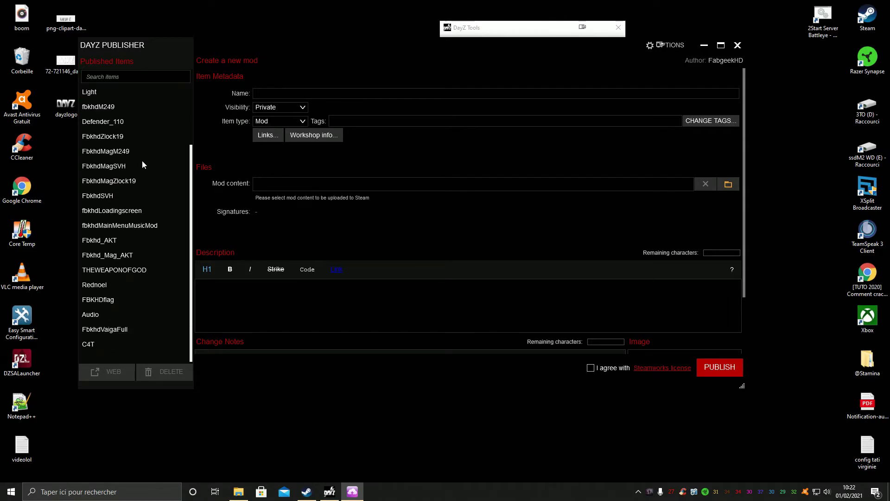
{"action": "scroll", "coordinate": [141, 164], "scroll_direction": "up", "scroll_amount": 2}
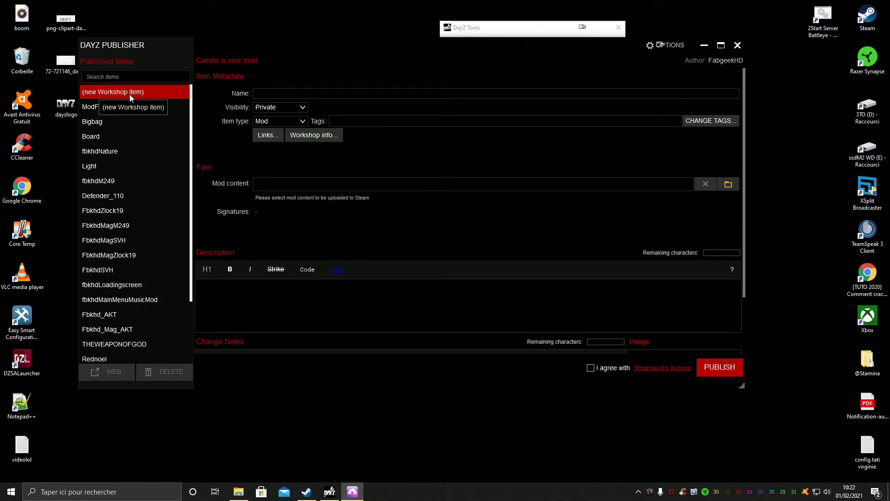
{"action": "left_click", "coordinate": [256, 94]}
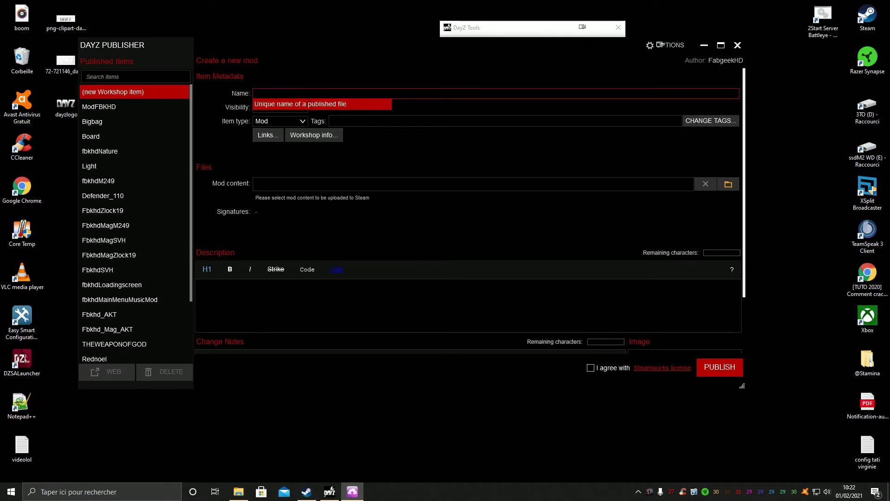
{"action": "right_click", "coordinate": [311, 94]}
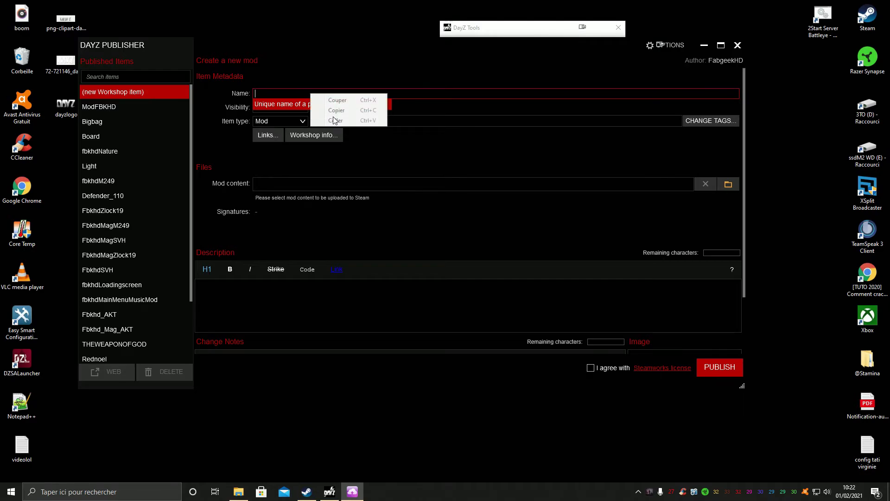
{"action": "left_click", "coordinate": [286, 95]}
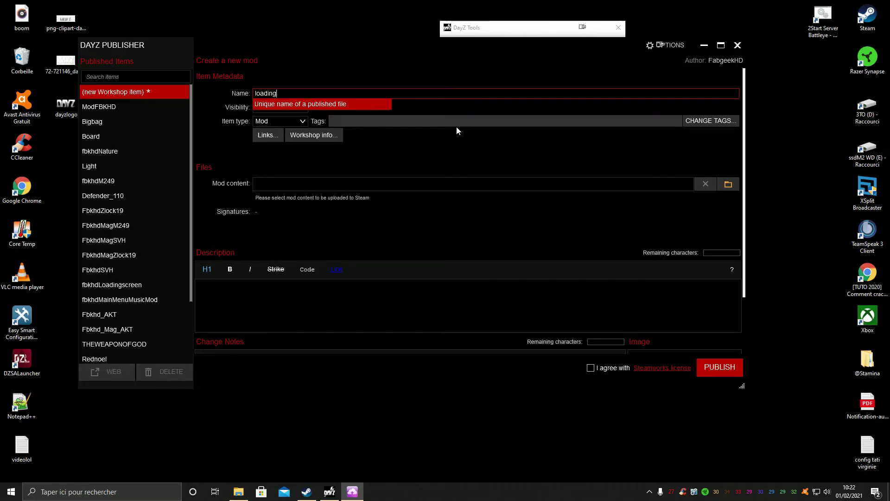
{"action": "left_click", "coordinate": [293, 106]}
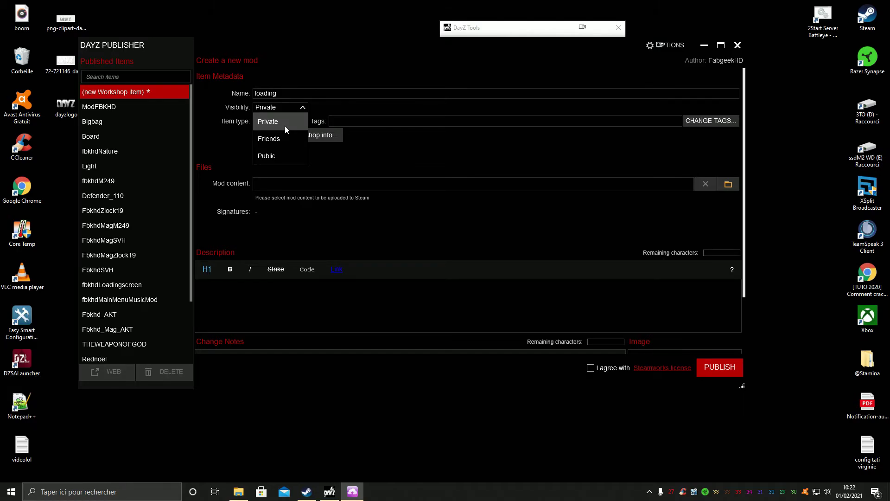
{"action": "left_click", "coordinate": [282, 155]}
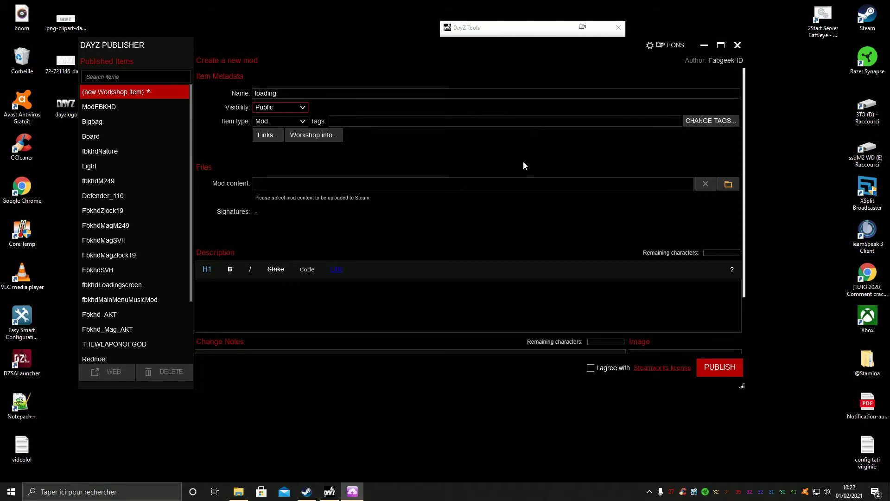
{"action": "left_click", "coordinate": [729, 181]}
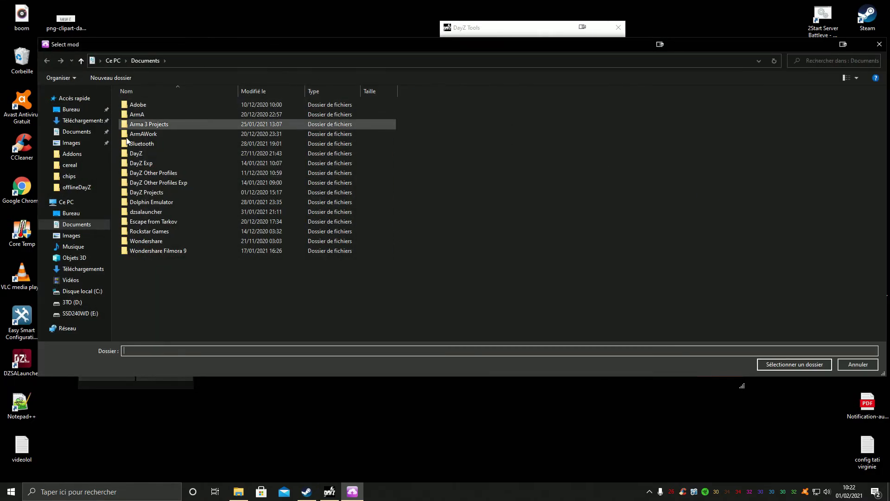
{"action": "left_click", "coordinate": [81, 214]}
{"action": "left_click", "coordinate": [706, 188]}
{"action": "double_click", "coordinate": [706, 187]}
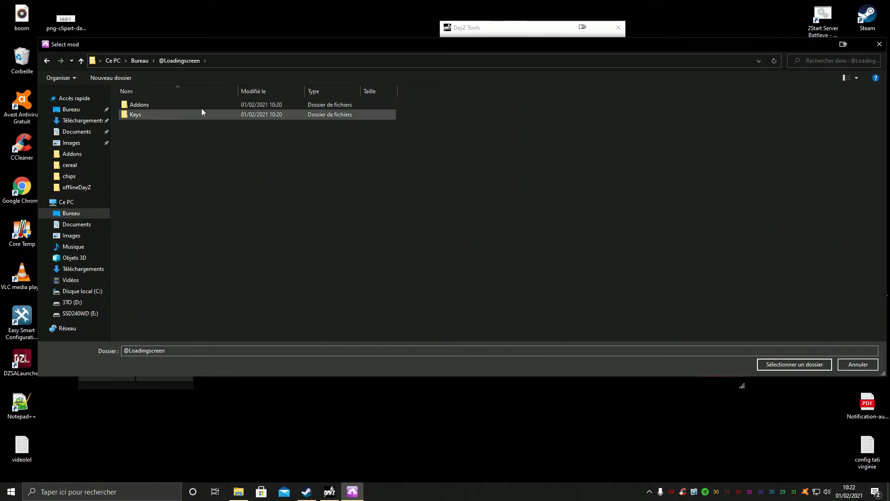
{"action": "left_click", "coordinate": [806, 365]}
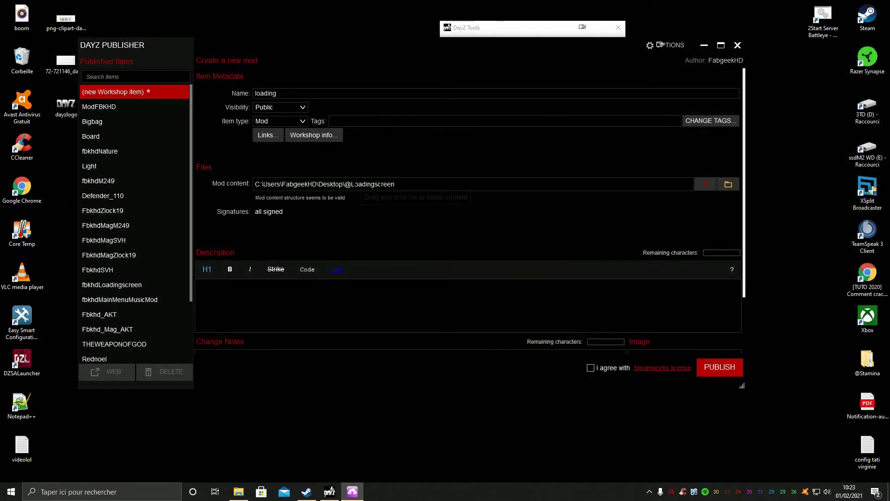
- Agree to the Steamworks license for the new Workshop item
{"action": "scroll", "coordinate": [435, 224], "scroll_direction": "down", "scroll_amount": 2}
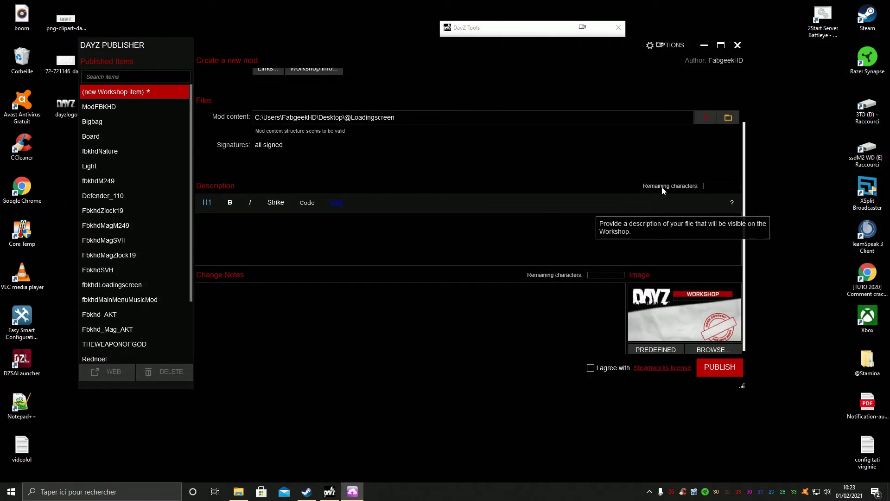
{"action": "mouse_move", "coordinate": [275, 148]}
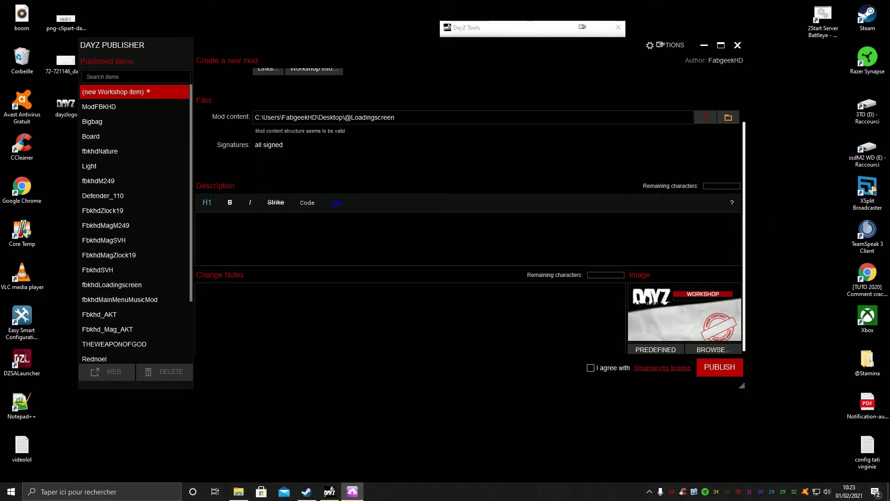
{"action": "left_click", "coordinate": [591, 367]}
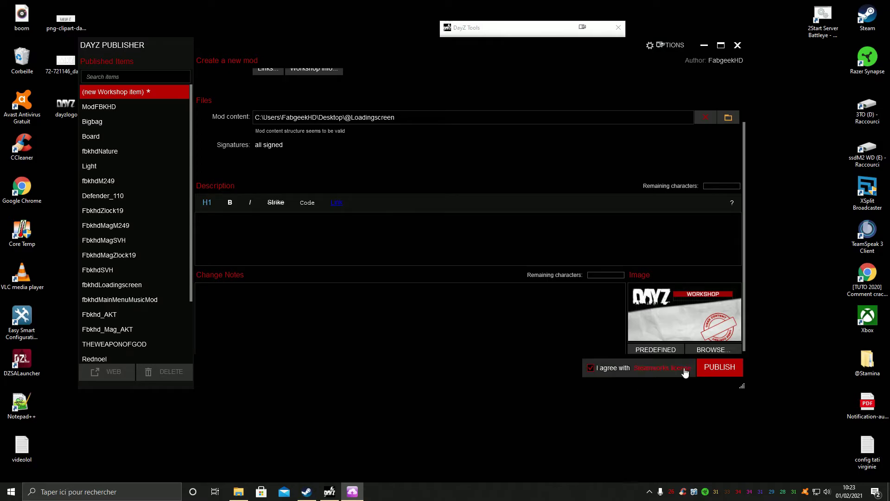
- Set the Workshop item's preview image to the logo pou mod picture from the Images folder
{"action": "left_click", "coordinate": [229, 243]}
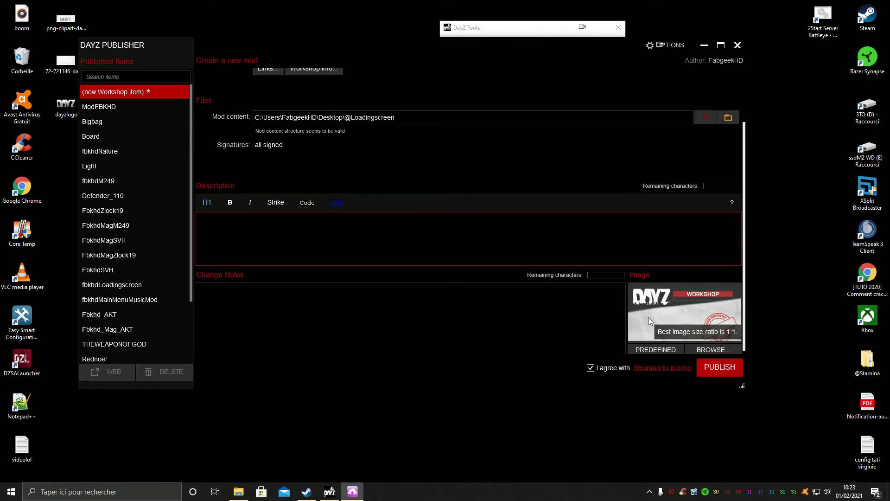
{"action": "left_click", "coordinate": [708, 349]}
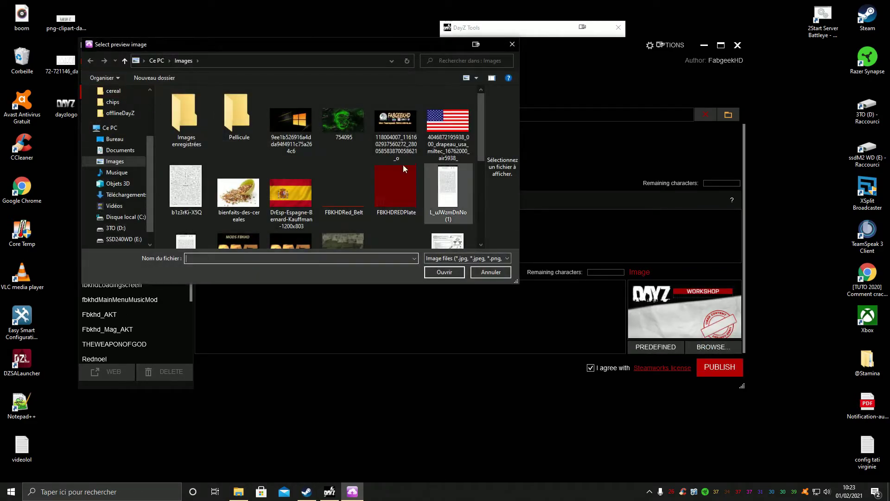
{"action": "left_click_drag", "start_coordinate": [481, 116], "coordinate": [480, 145]}
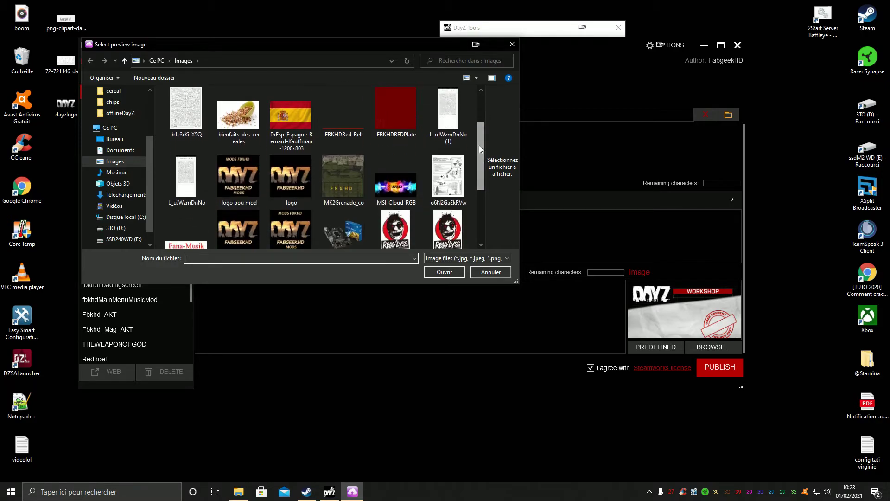
{"action": "left_click", "coordinate": [252, 174]}
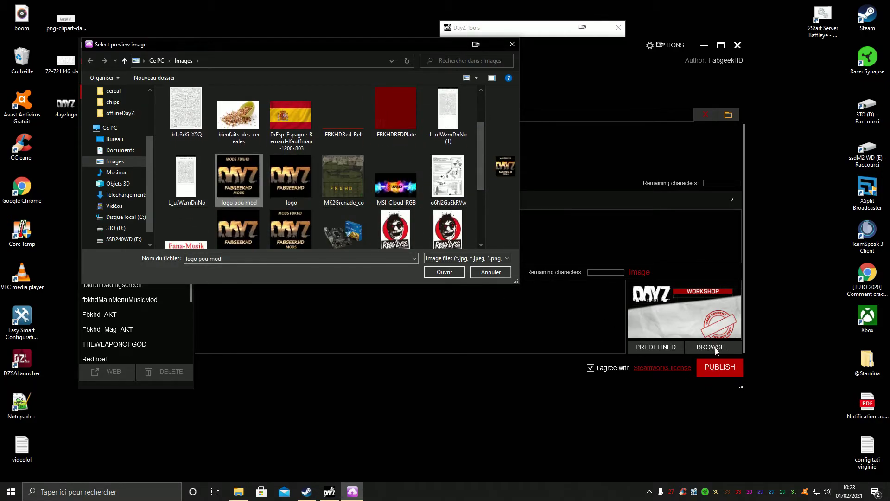
{"action": "left_click", "coordinate": [444, 271]}
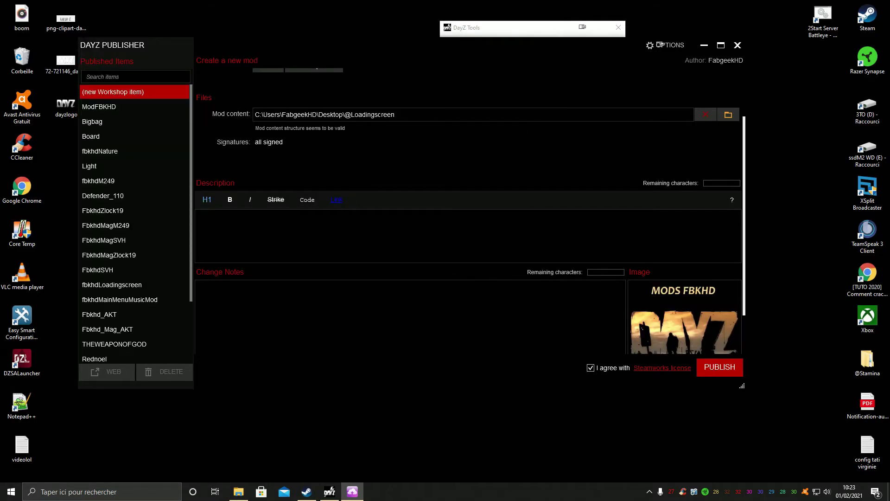
{"action": "scroll", "coordinate": [477, 199], "scroll_direction": "down", "scroll_amount": 2}
{"action": "scroll", "coordinate": [477, 200], "scroll_direction": "up", "scroll_amount": 5}
{"action": "scroll", "coordinate": [477, 200], "scroll_direction": "down", "scroll_amount": 3}
{"action": "scroll", "coordinate": [477, 200], "scroll_direction": "up", "scroll_amount": 2}
{"action": "scroll", "coordinate": [477, 200], "scroll_direction": "down", "scroll_amount": 1}
{"action": "scroll", "coordinate": [477, 199], "scroll_direction": "down", "scroll_amount": 1}
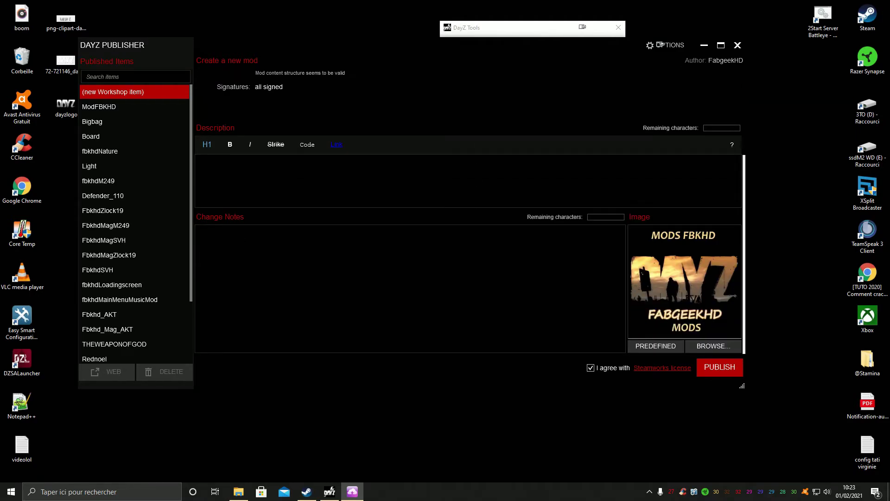
- Publish the loading item to the Workshop and close Publisher and DayZ Tools
{"action": "left_click", "coordinate": [718, 369]}
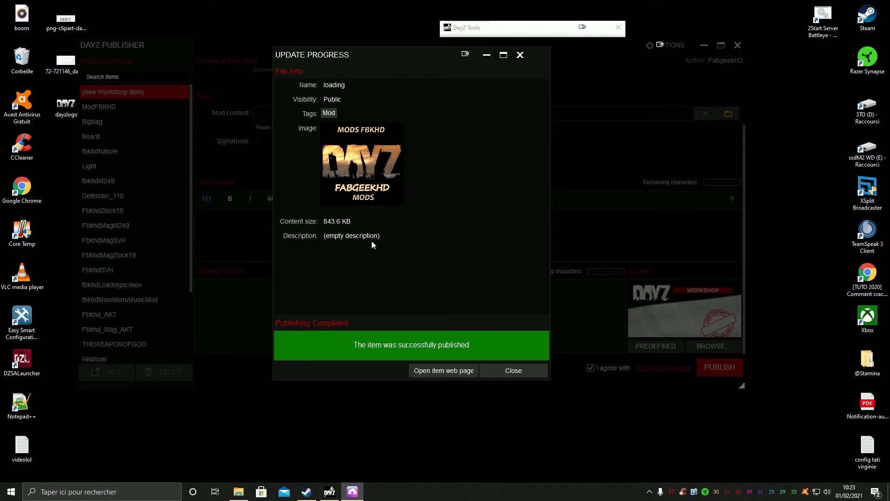
{"action": "left_click", "coordinate": [512, 371]}
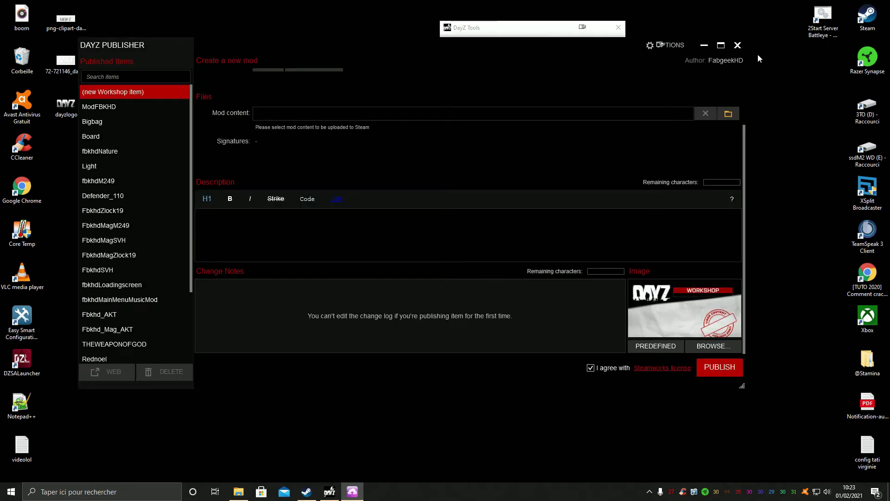
{"action": "left_click", "coordinate": [738, 45]}
{"action": "left_click", "coordinate": [619, 26]}
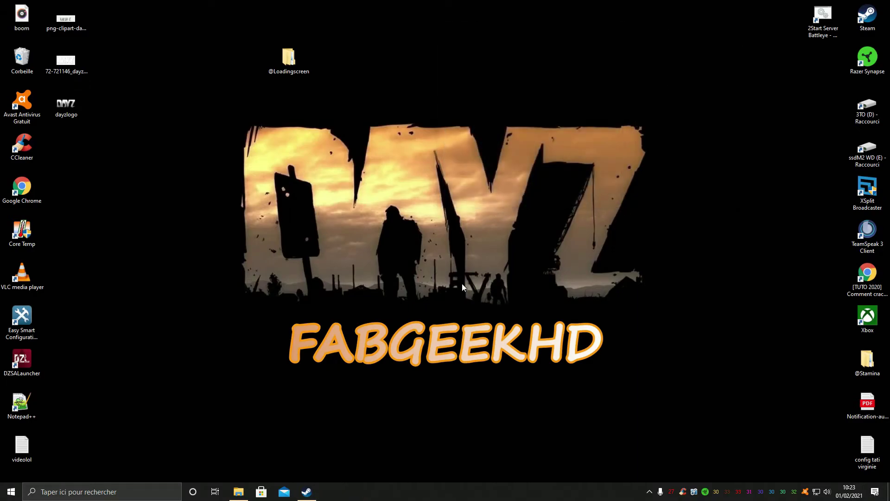
- Switch to Steam and open the loading item's page from the account's published DayZ Workshop files
{"action": "left_click", "coordinate": [317, 494]}
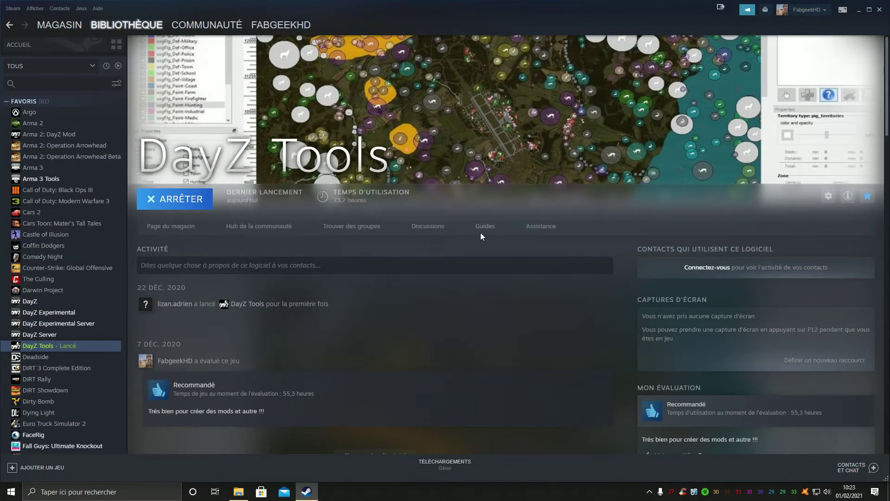
{"action": "left_click", "coordinate": [64, 303]}
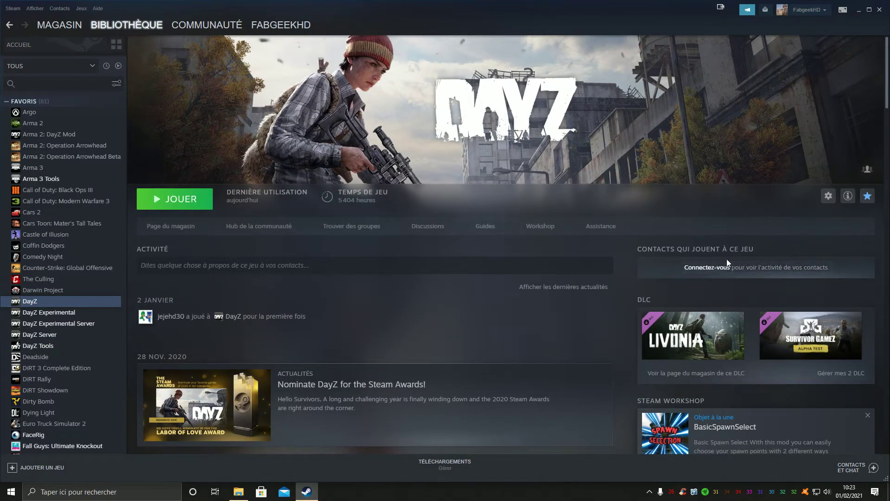
{"action": "left_click", "coordinate": [538, 226]}
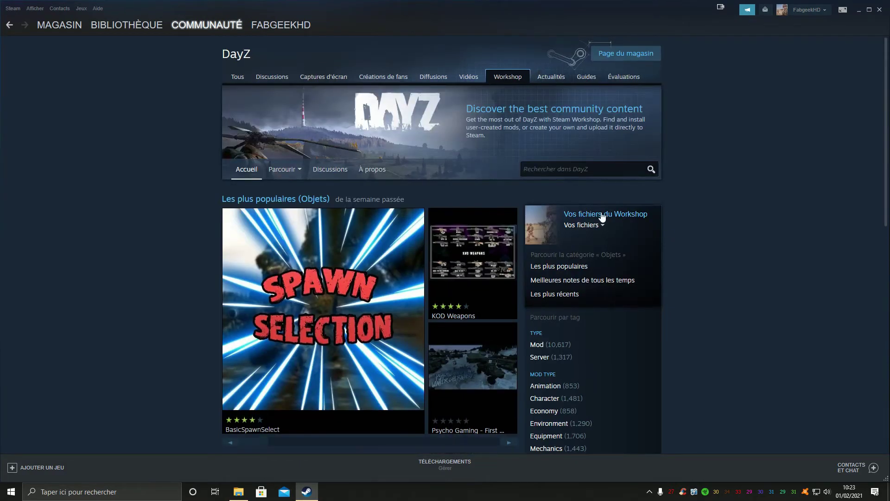
{"action": "mouse_move", "coordinate": [599, 227]}
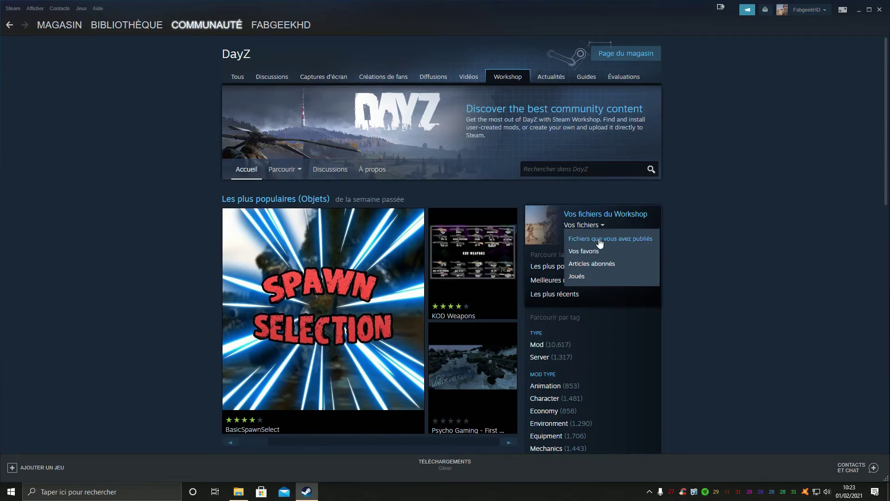
{"action": "left_click", "coordinate": [599, 240]}
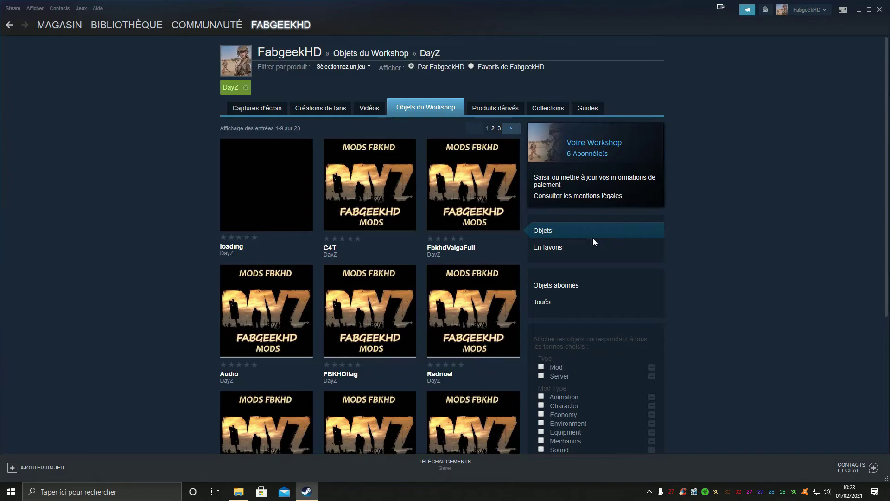
{"action": "left_click", "coordinate": [265, 198]}
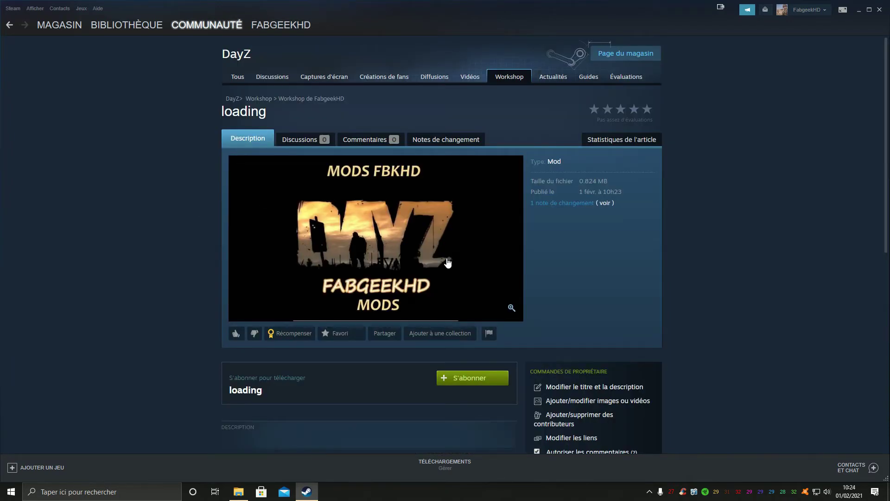
- Subscribe to the loading Workshop item to download it
{"action": "scroll", "coordinate": [446, 266], "scroll_direction": "down", "scroll_amount": 7}
{"action": "scroll", "coordinate": [423, 270], "scroll_direction": "up", "scroll_amount": 5}
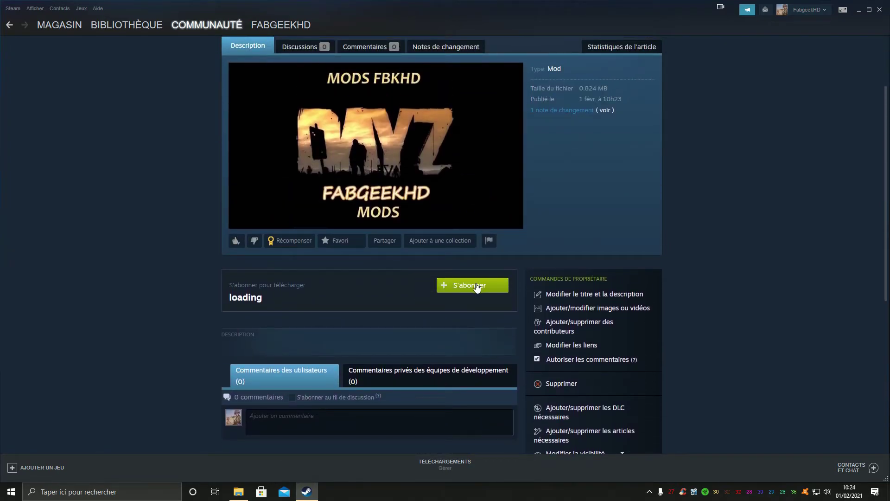
{"action": "left_click", "coordinate": [476, 285]}
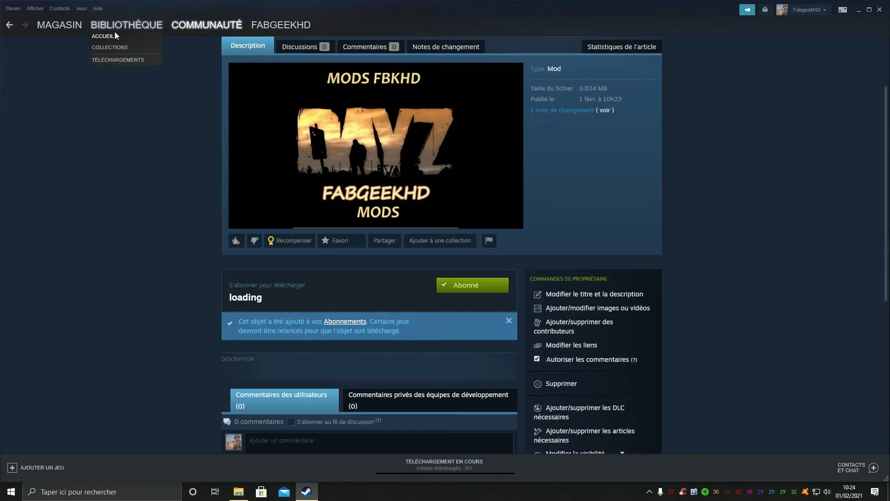
- Launch DayZ from the Steam library with the Jouer à DayZ option
{"action": "left_click", "coordinate": [116, 32]}
{"action": "left_click", "coordinate": [194, 238]}
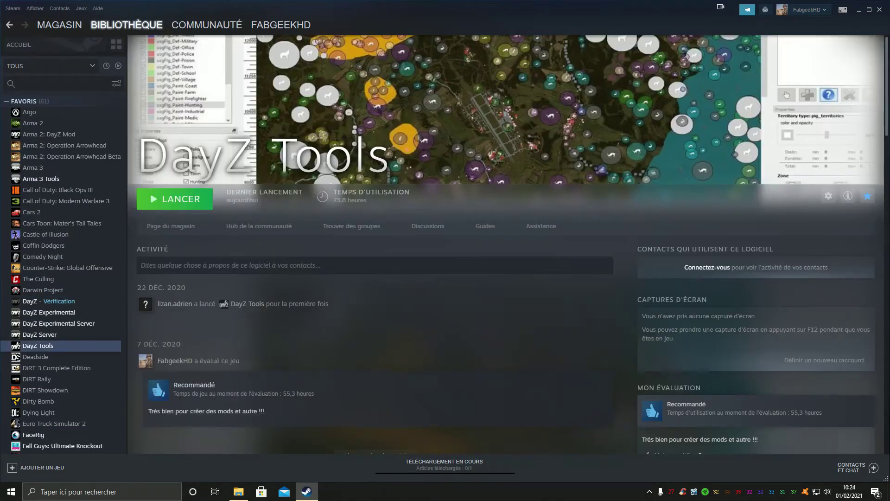
{"action": "left_click", "coordinate": [199, 202]}
{"action": "left_click", "coordinate": [586, 232]}
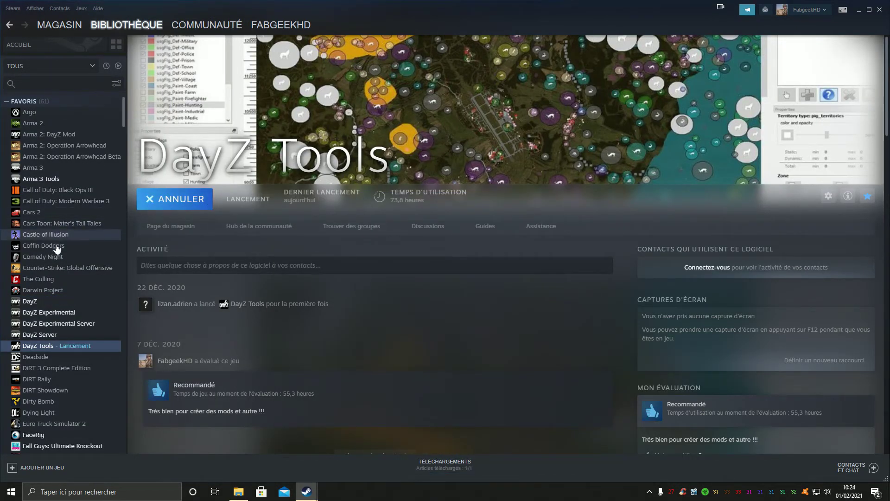
{"action": "left_click", "coordinate": [54, 301]}
{"action": "left_click", "coordinate": [185, 199]}
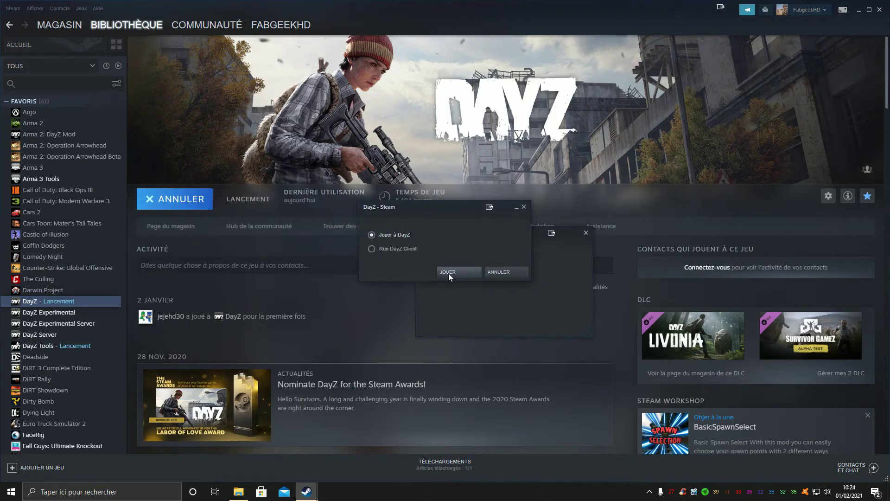
{"action": "left_click", "coordinate": [449, 274]}
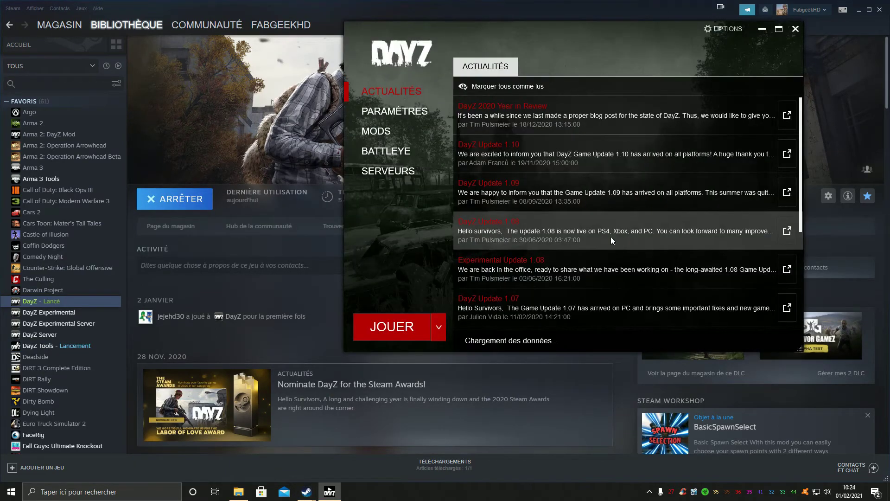
- Load the newly installed loading mod in the DayZ launcher and open its location in File Explorer, accepting the Workshop cache warning
{"action": "left_click", "coordinate": [382, 132]}
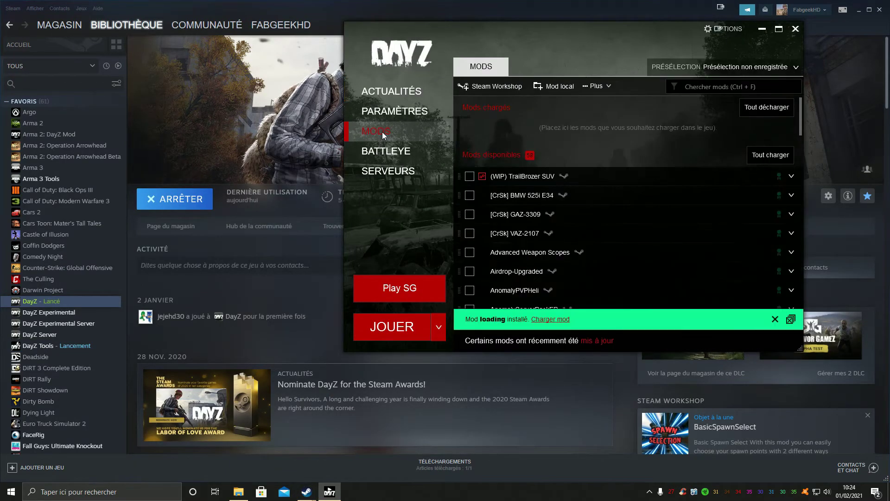
{"action": "left_click", "coordinate": [550, 319]}
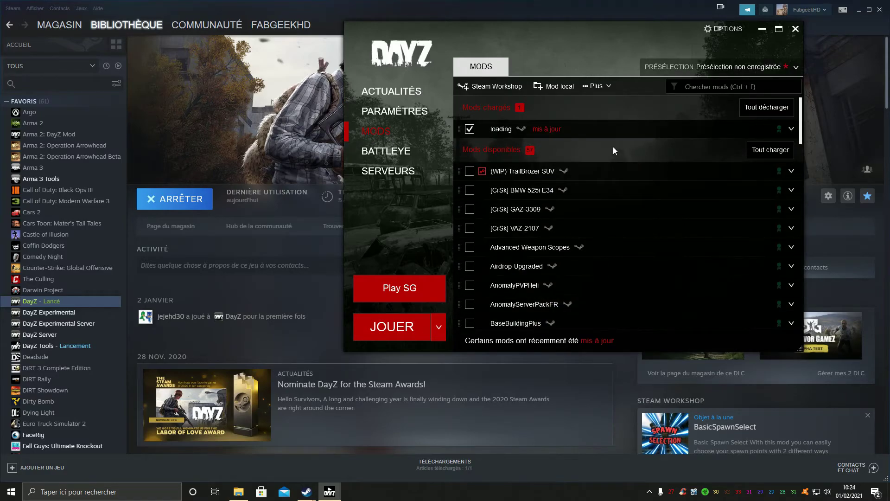
{"action": "right_click", "coordinate": [556, 130]}
{"action": "left_click", "coordinate": [598, 147]}
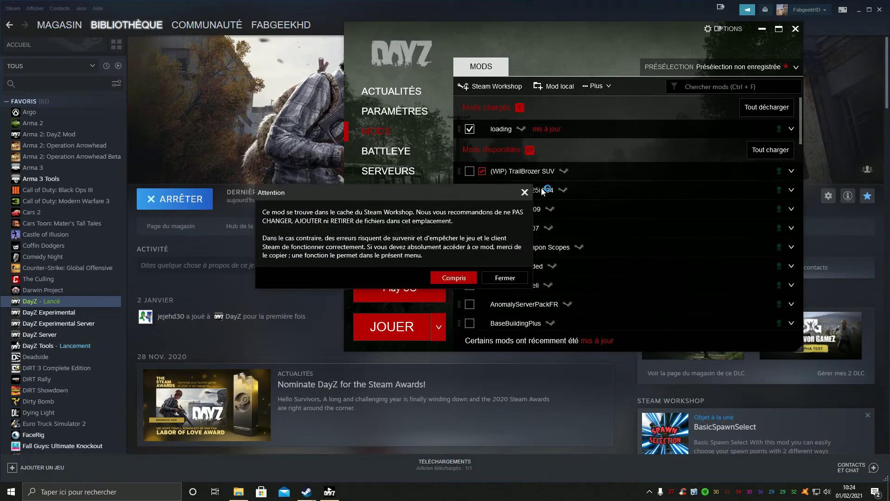
{"action": "left_click", "coordinate": [449, 278]}
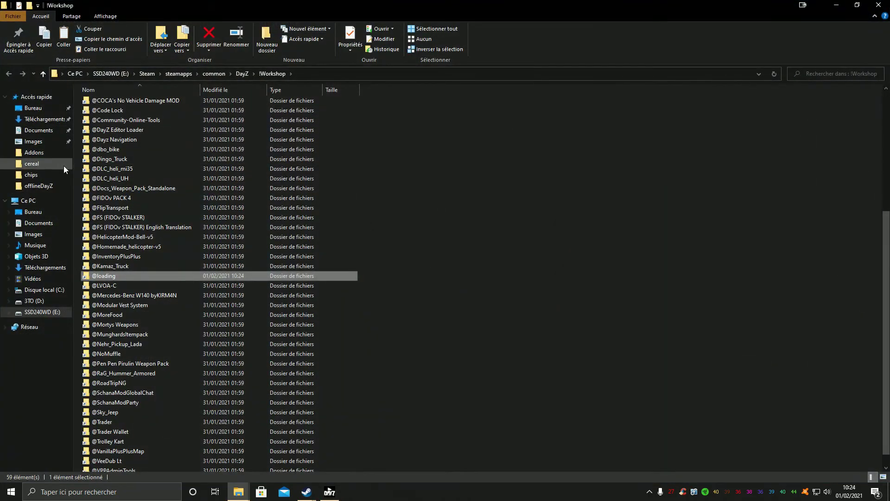
{"action": "double_click", "coordinate": [135, 277]}
{"action": "double_click", "coordinate": [124, 122]}
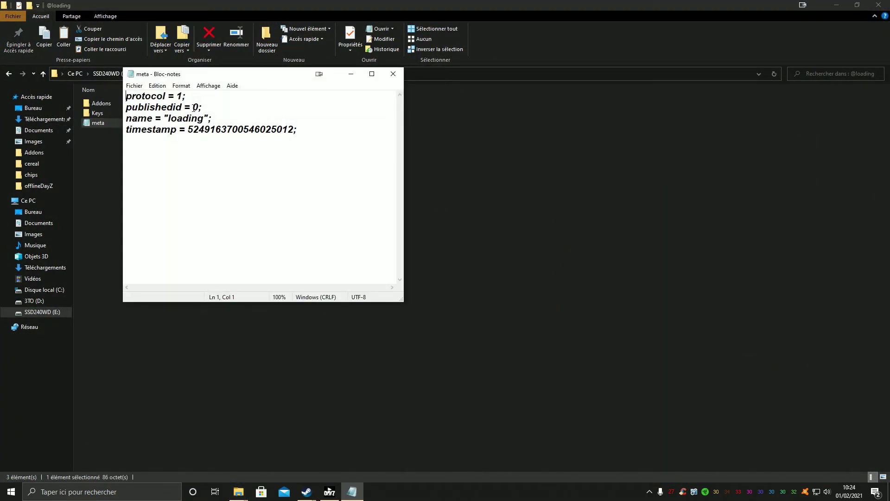
{"action": "left_click", "coordinate": [392, 74]}
{"action": "double_click", "coordinate": [101, 114]}
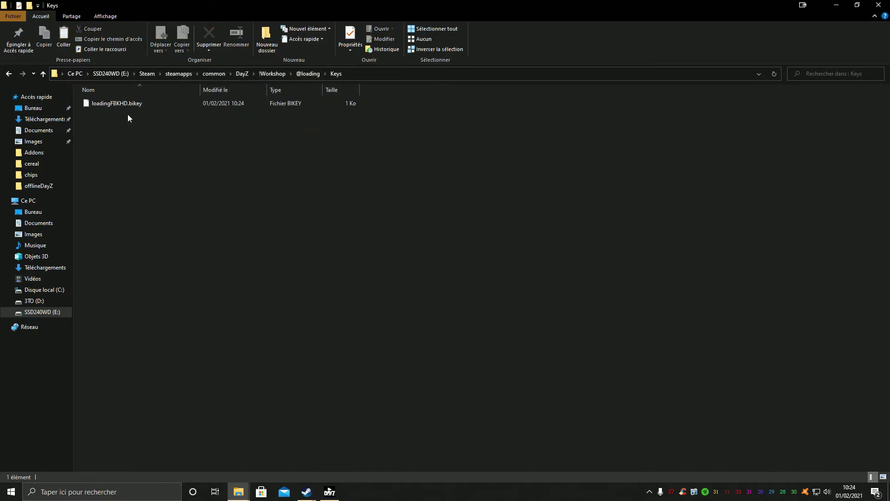
{"action": "left_click", "coordinate": [138, 104]}
{"action": "key", "text": "BackSpace"}
{"action": "double_click", "coordinate": [102, 103]}
{"action": "left_click", "coordinate": [109, 105]}
{"action": "left_click", "coordinate": [129, 114]}
{"action": "key", "text": "BackSpace"}
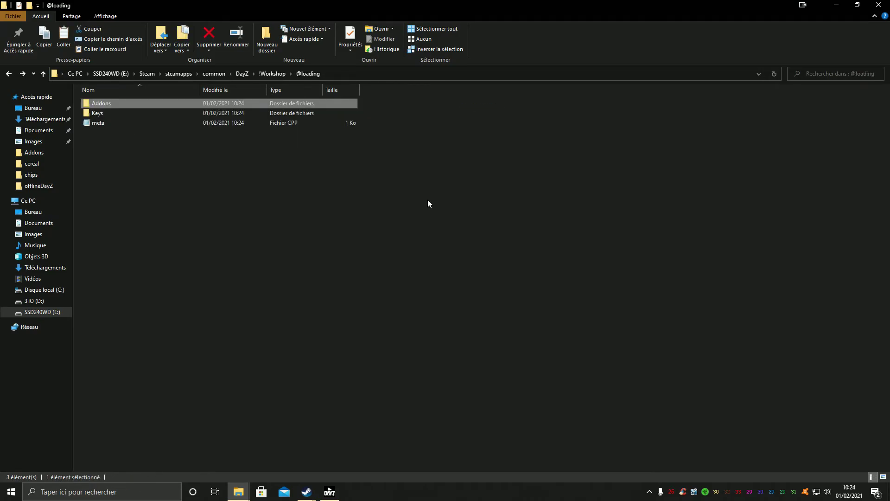
{"action": "left_click", "coordinate": [878, 6]}
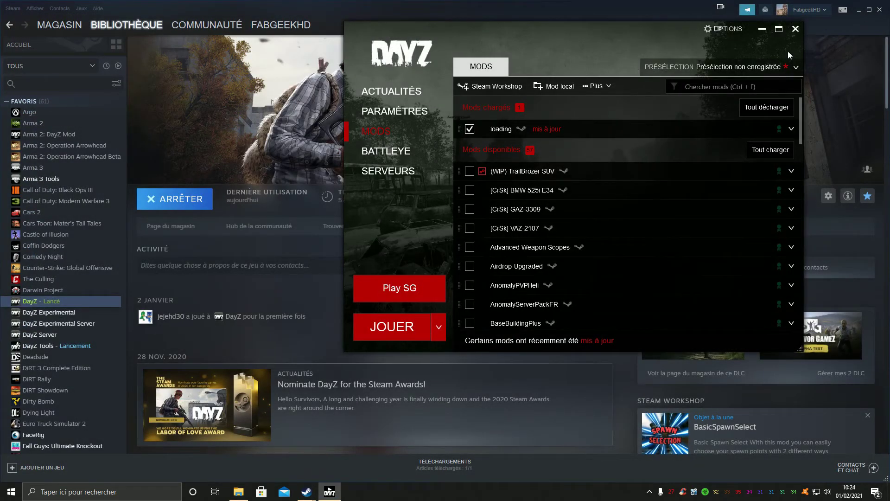
- Close the DayZ launcher, minimize Steam and cancel the pending DayZ Tools launch dialog
{"action": "left_click", "coordinate": [795, 30]}
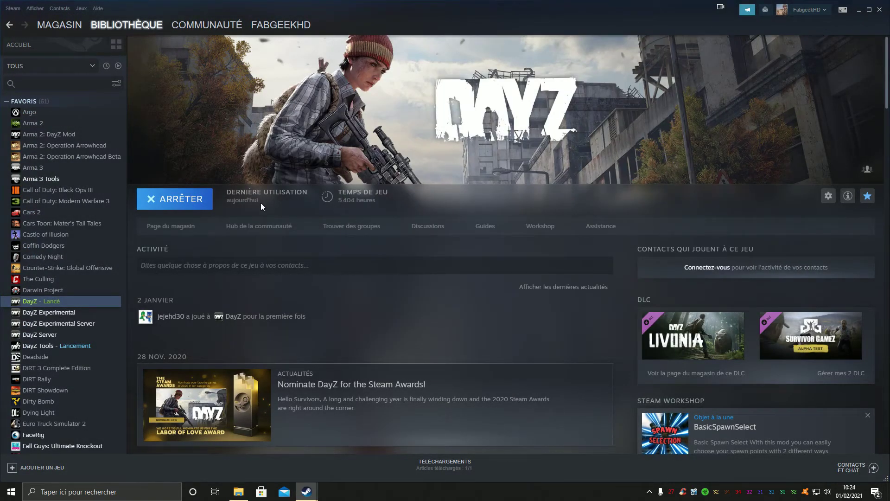
{"action": "left_click", "coordinate": [859, 10]}
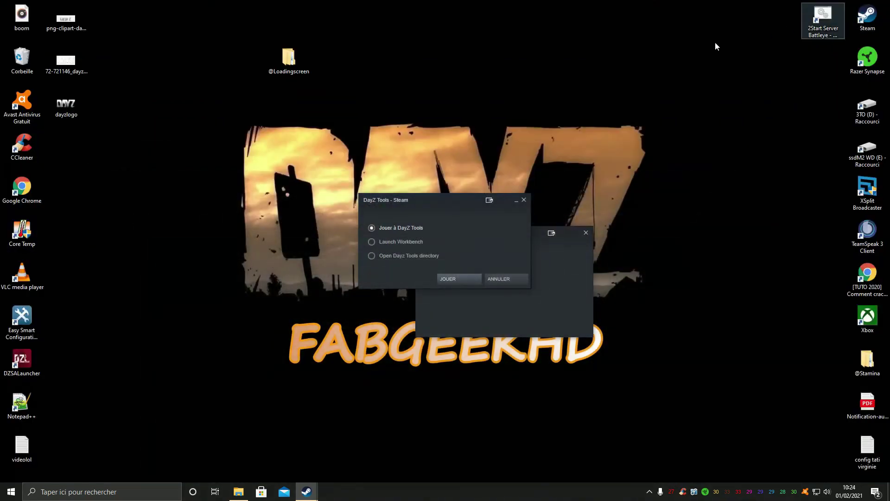
{"action": "left_click", "coordinate": [524, 200]}
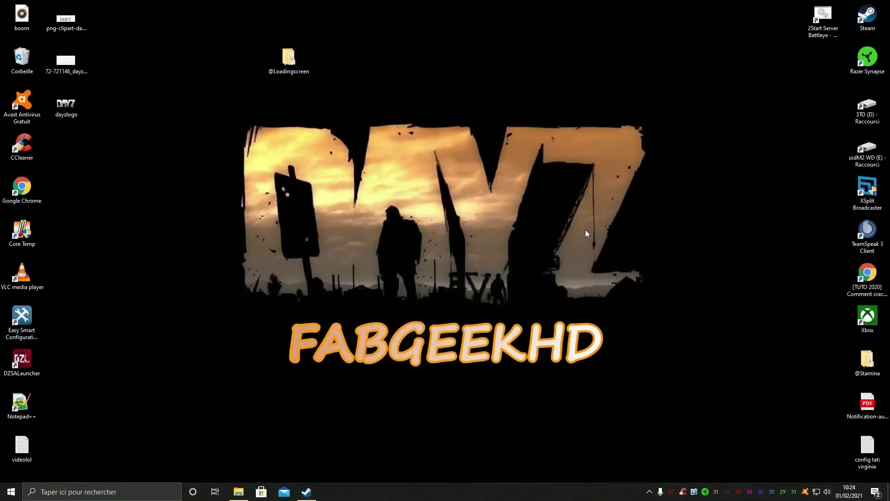
- Launch DayZ Tools from the Steam library with the Jouer à DayZ Tools option
{"action": "left_click", "coordinate": [306, 492]}
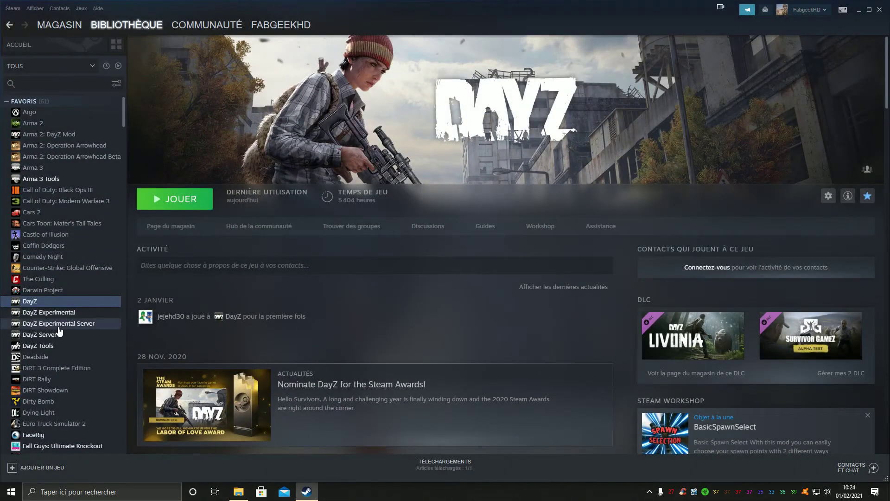
{"action": "double_click", "coordinate": [38, 346]}
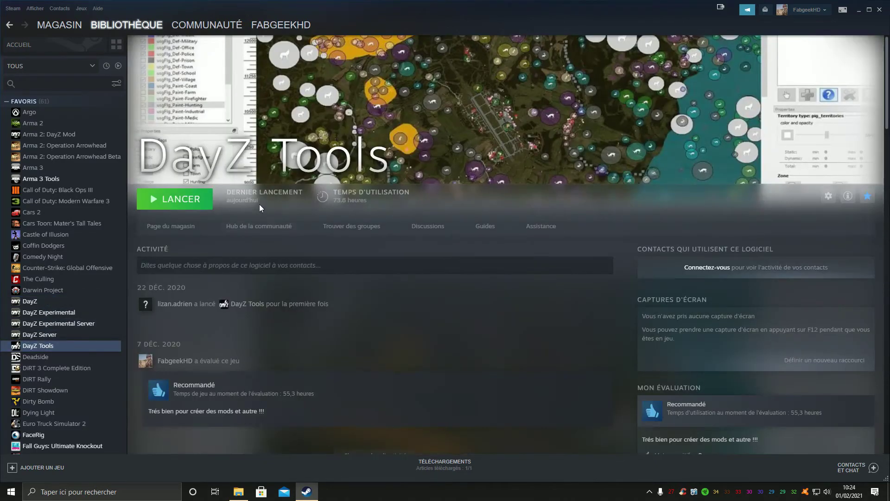
{"action": "left_click", "coordinate": [446, 279]}
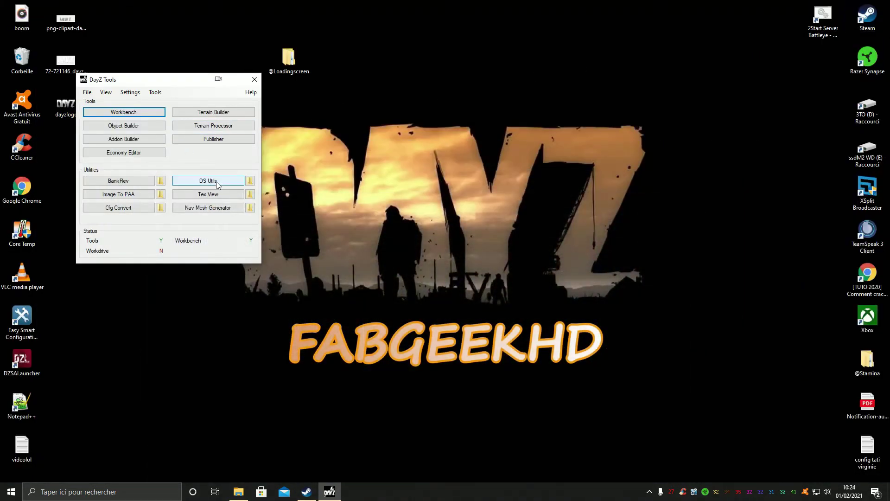
{"action": "left_click", "coordinate": [213, 139]}
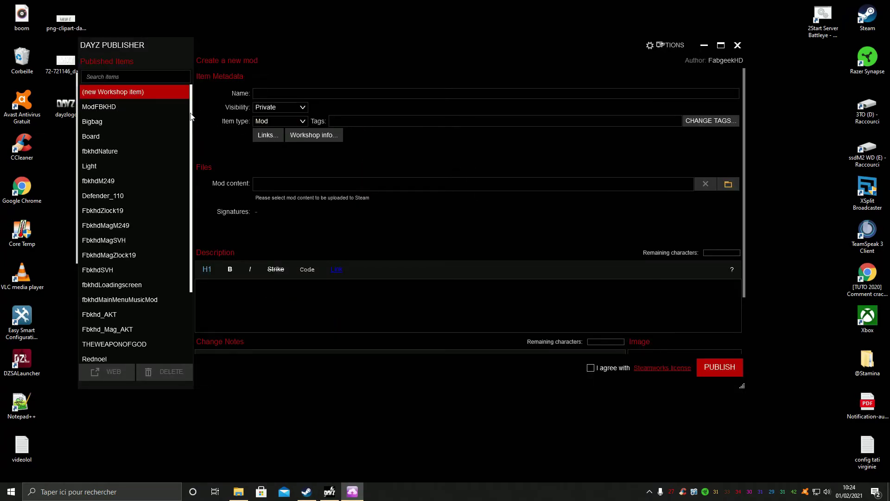
{"action": "scroll", "coordinate": [158, 242], "scroll_direction": "down", "scroll_amount": 2}
{"action": "left_click", "coordinate": [93, 344]}
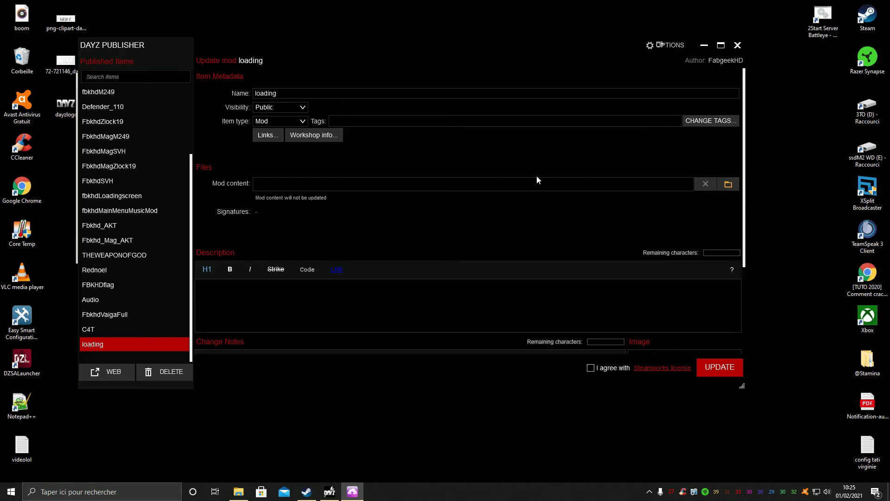
{"action": "left_click", "coordinate": [728, 185]}
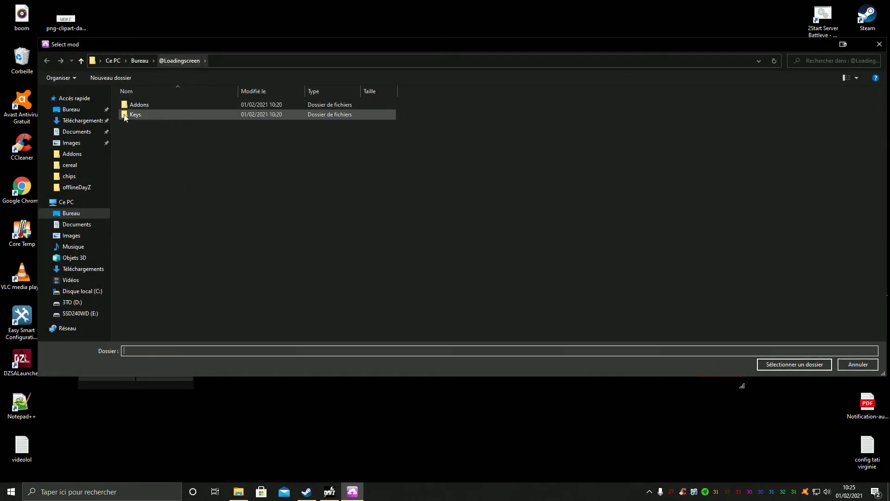
{"action": "left_click", "coordinate": [766, 364]}
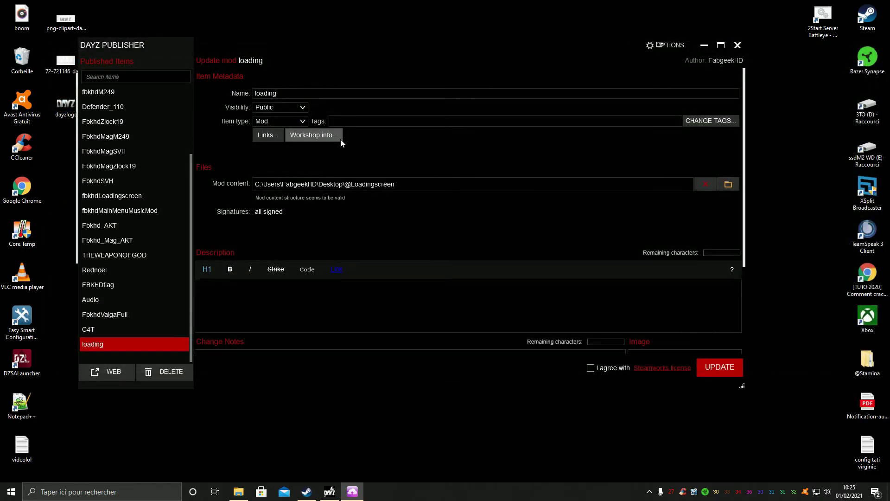
- Set the loading item's visibility to Public, agree to the Steamworks license and publish the update
{"action": "left_click", "coordinate": [295, 108]}
{"action": "left_click", "coordinate": [270, 138]}
{"action": "left_click", "coordinate": [293, 111]}
{"action": "left_click", "coordinate": [287, 155]}
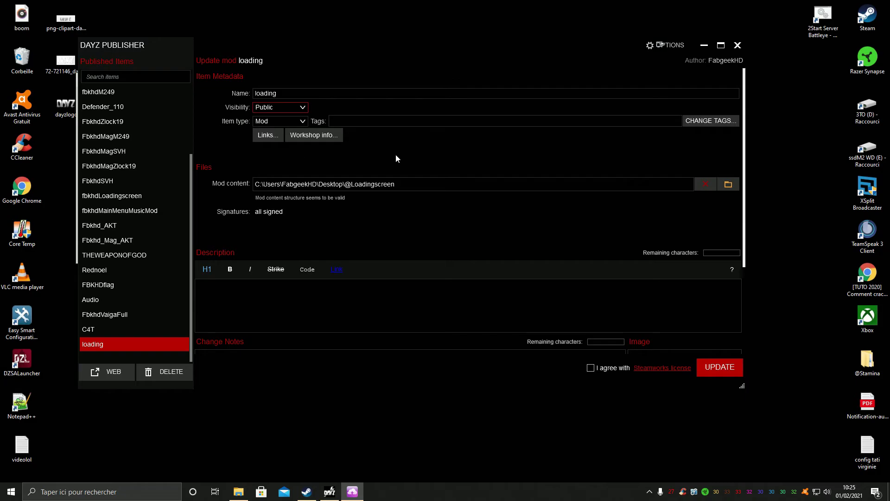
{"action": "scroll", "coordinate": [700, 326], "scroll_direction": "down", "scroll_amount": 3}
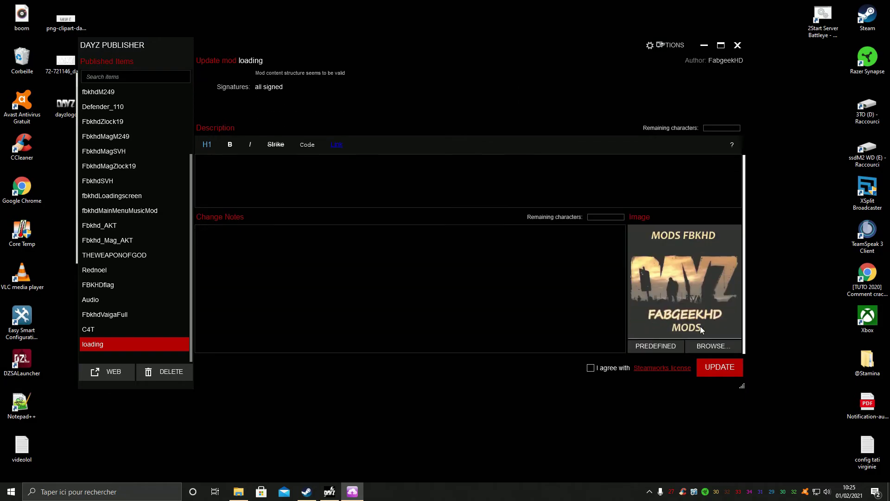
{"action": "left_click", "coordinate": [591, 368]}
{"action": "scroll", "coordinate": [689, 343], "scroll_direction": "up", "scroll_amount": 2}
{"action": "scroll", "coordinate": [505, 269], "scroll_direction": "down", "scroll_amount": 2}
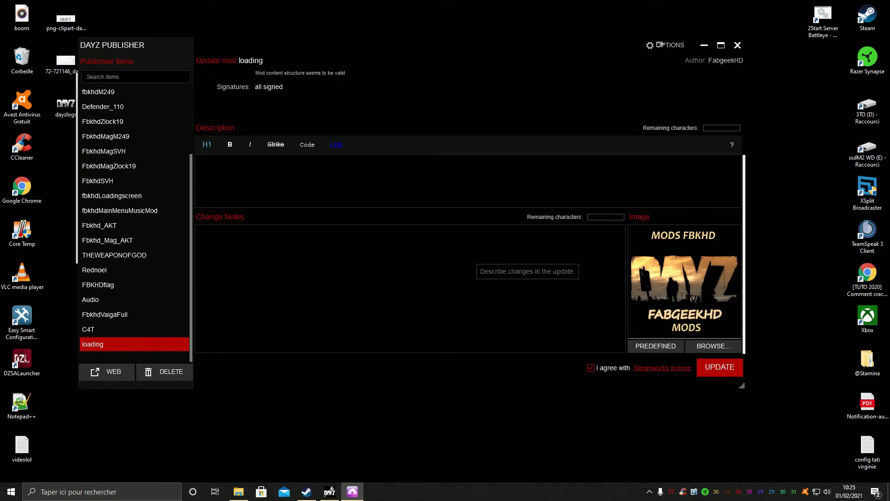
{"action": "left_click", "coordinate": [712, 368]}
{"action": "left_click", "coordinate": [473, 233]}
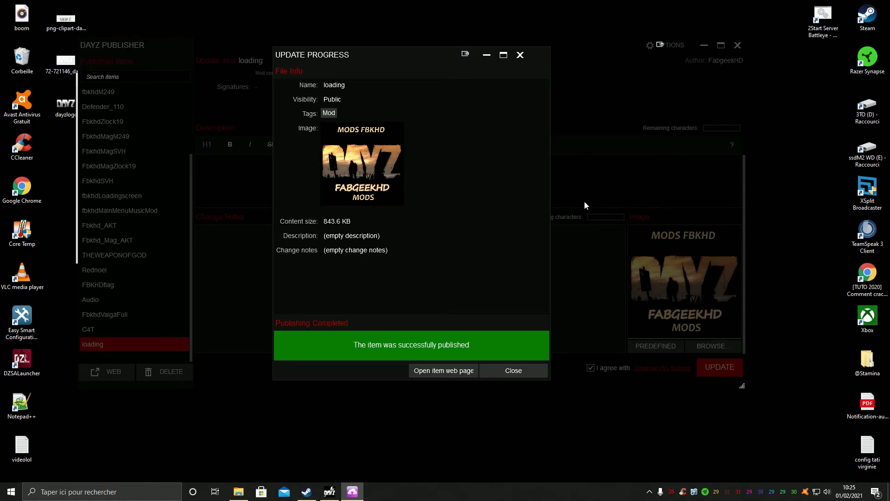
- Close the update progress window, then exit Publisher and DayZ Tools
{"action": "left_click", "coordinate": [502, 371]}
{"action": "left_click", "coordinate": [738, 45]}
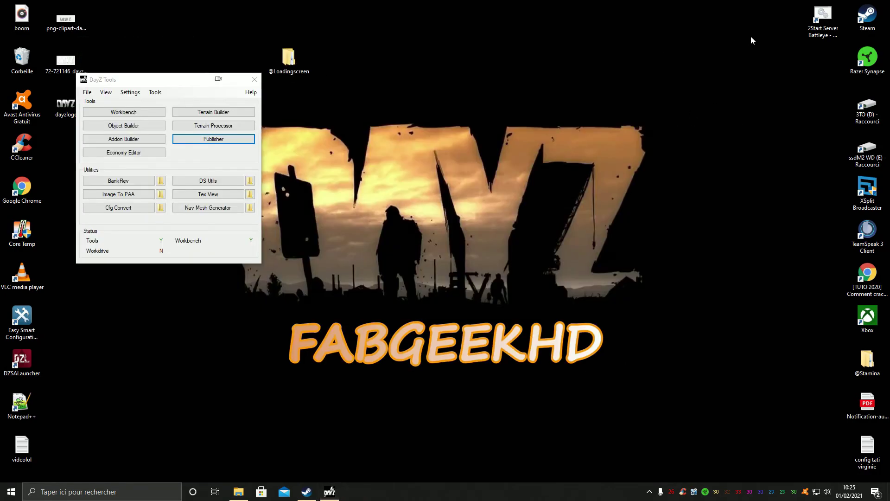
{"action": "left_click", "coordinate": [255, 78]}
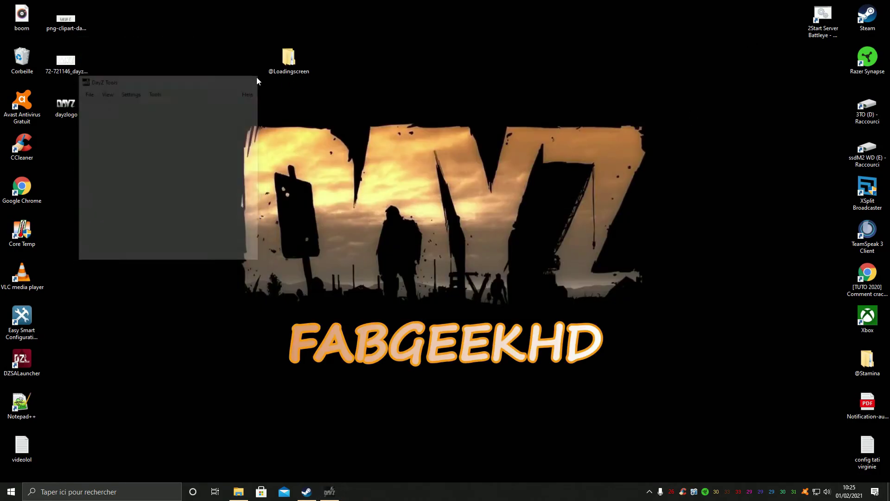
- Launch DayZ from the Steam library with the Jouer à DayZ option and minimize Steam
{"action": "left_click", "coordinate": [307, 491]}
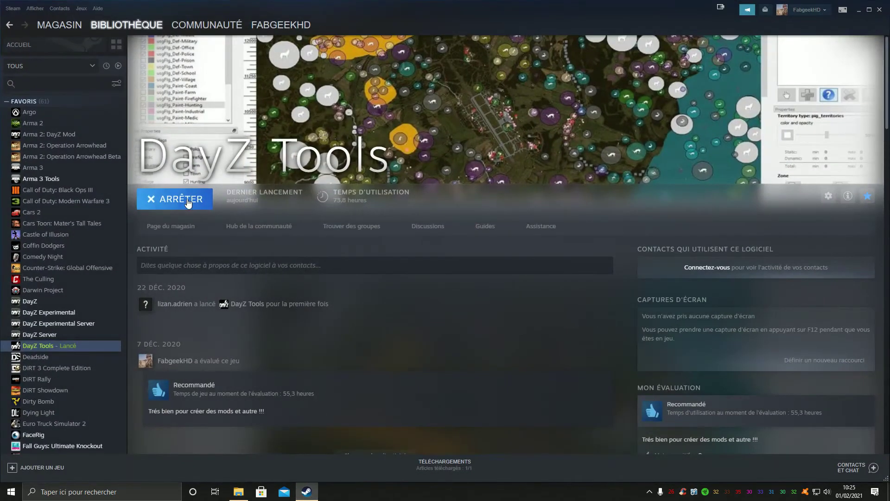
{"action": "left_click", "coordinate": [46, 301]}
{"action": "left_click", "coordinate": [185, 200]}
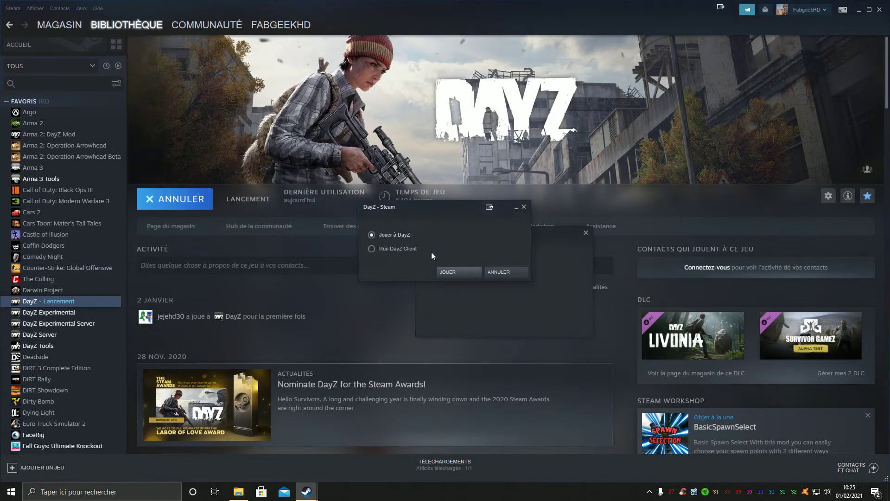
{"action": "left_click", "coordinate": [460, 273]}
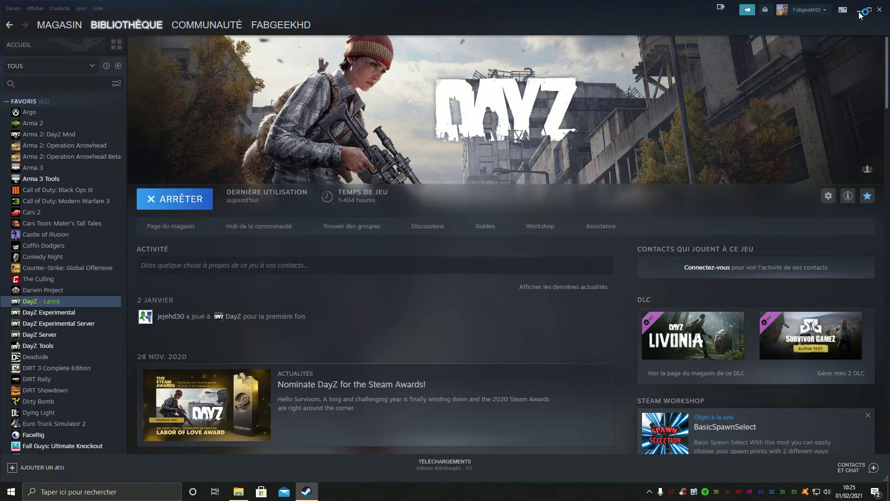
{"action": "left_click", "coordinate": [858, 9]}
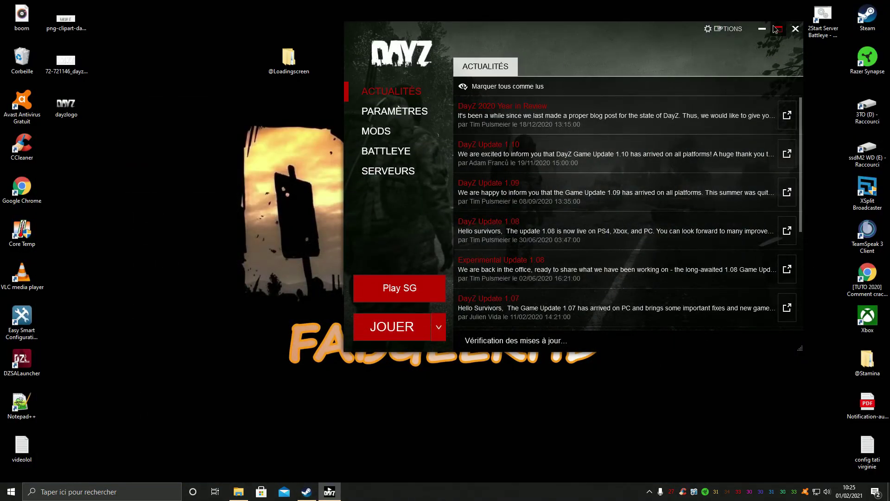
- Maximize the DayZ launcher and repair the loaded loading mod from the mod list
{"action": "left_click", "coordinate": [779, 29]}
{"action": "left_click", "coordinate": [52, 113]}
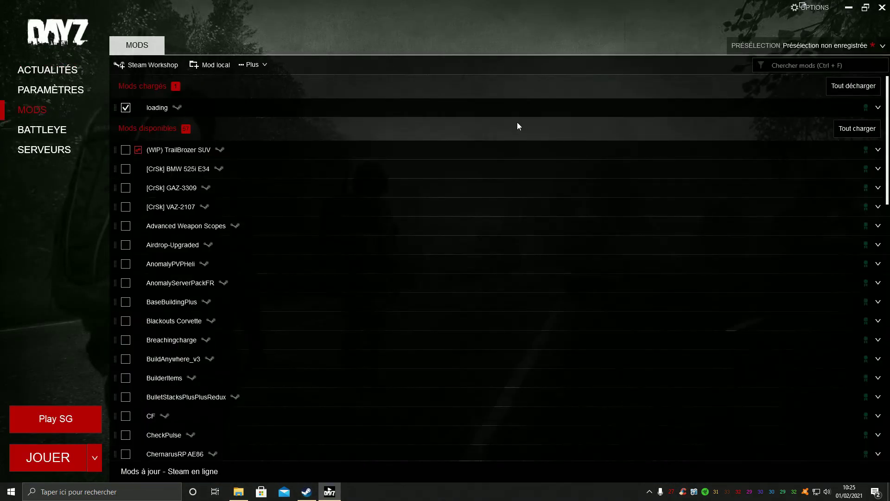
{"action": "right_click", "coordinate": [176, 107]}
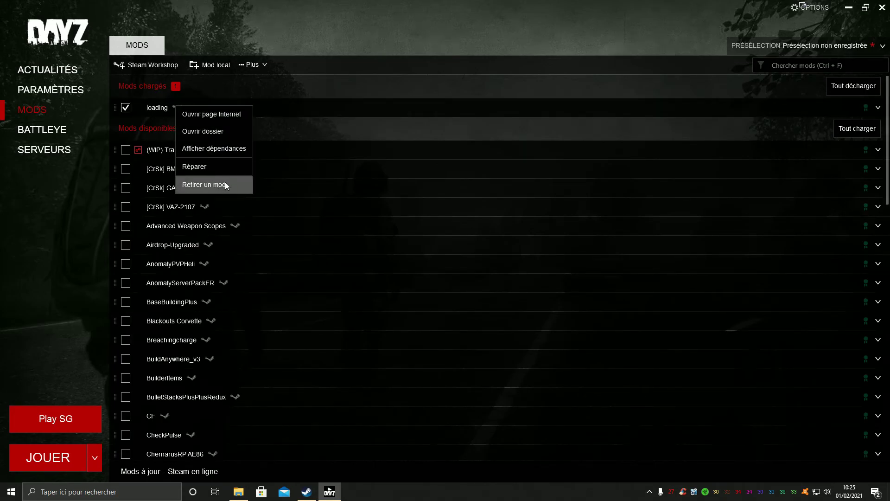
{"action": "left_click", "coordinate": [230, 167]}
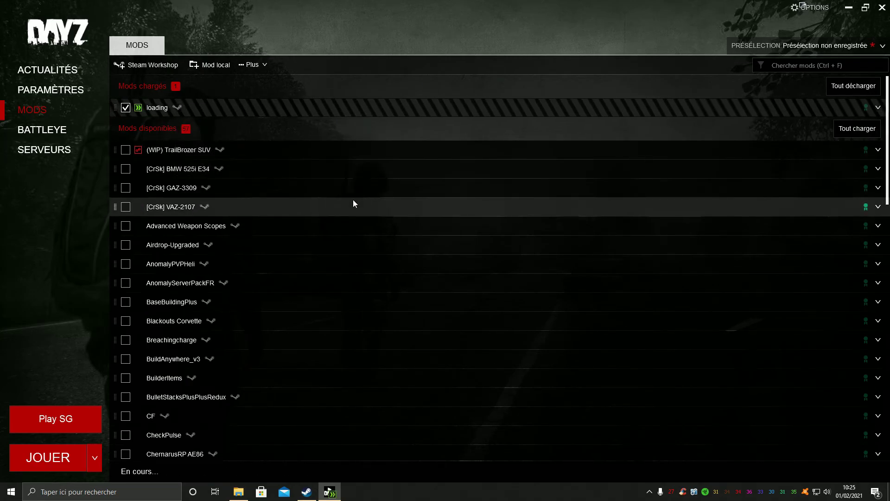
- Open the updated loading mod's folder location in File Explorer, accepting the Workshop cache warning
{"action": "right_click", "coordinate": [244, 107]}
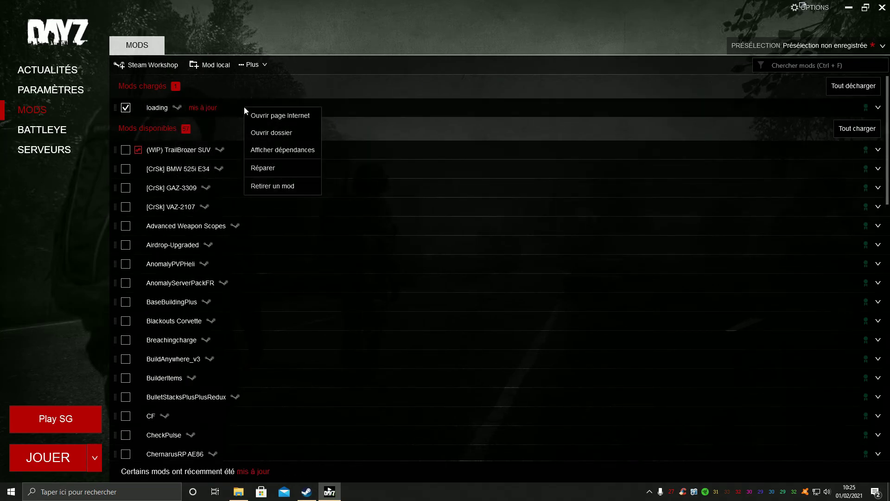
{"action": "left_click", "coordinate": [294, 135]}
{"action": "left_click", "coordinate": [457, 278]}
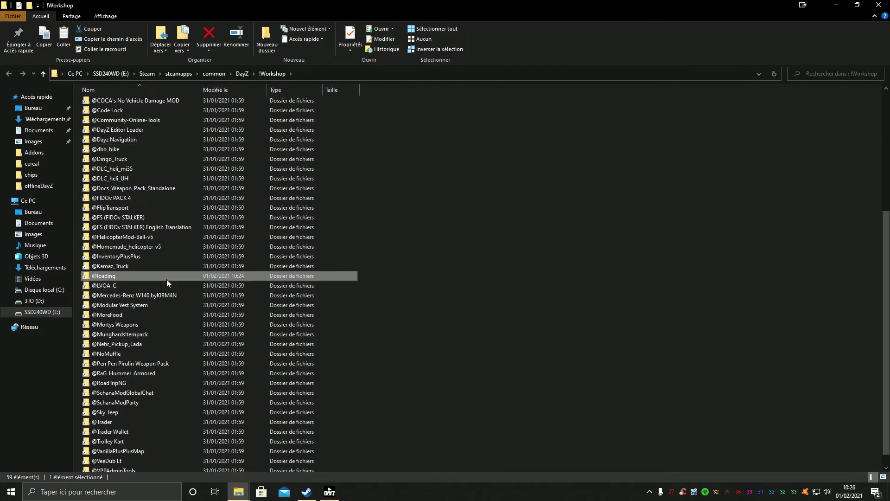
{"action": "double_click", "coordinate": [144, 276]}
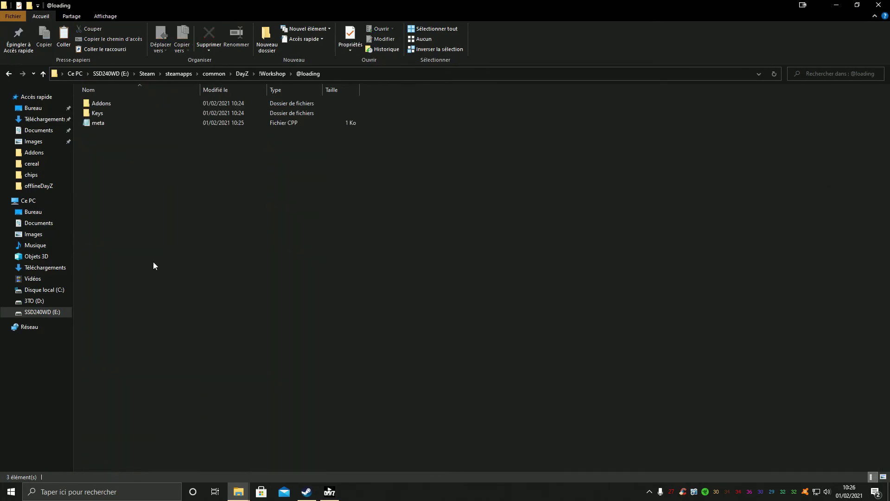
{"action": "right_click", "coordinate": [121, 130]}
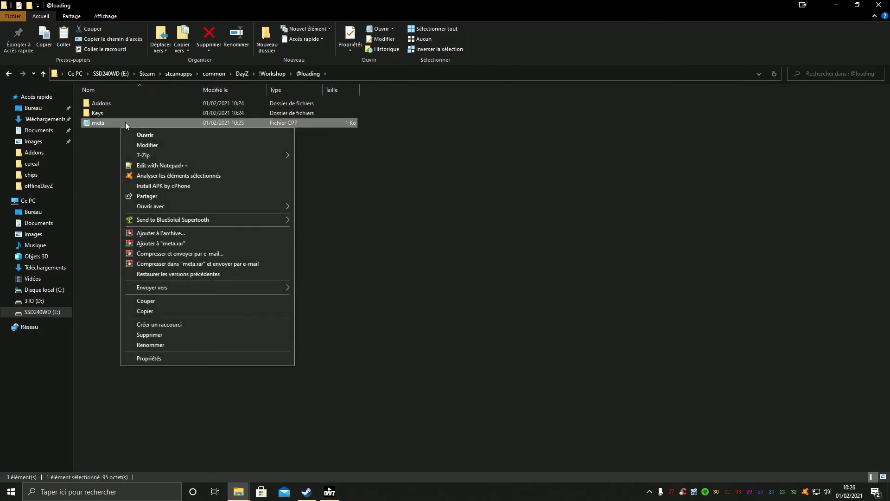
{"action": "left_click", "coordinate": [146, 167]}
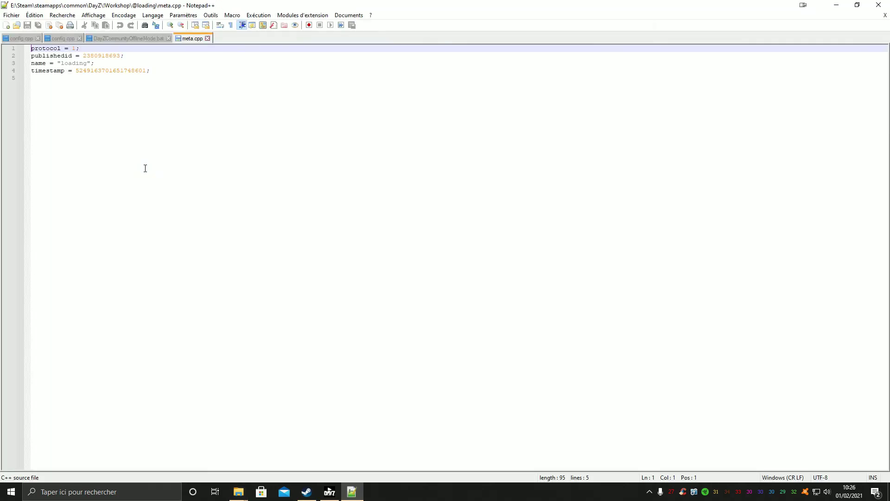
{"action": "left_click_drag", "start_coordinate": [84, 57], "coordinate": [120, 56]}
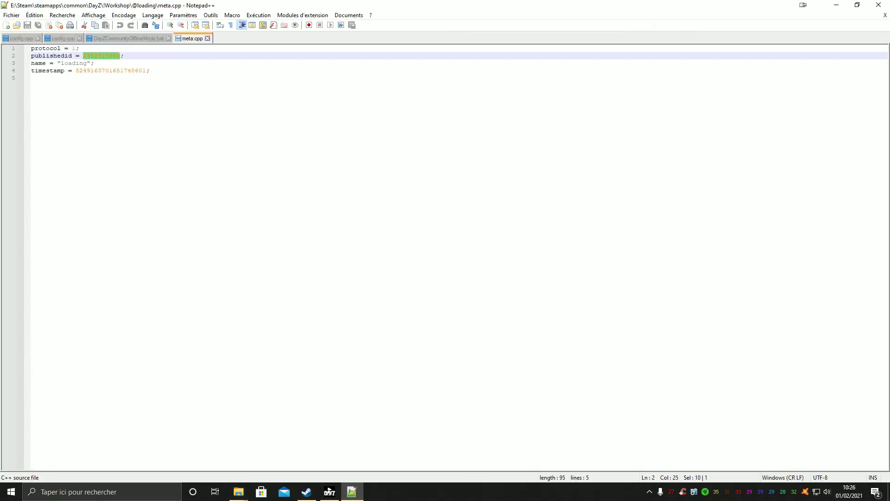
{"action": "left_click", "coordinate": [223, 263]}
{"action": "key", "text": "alt+F4"}
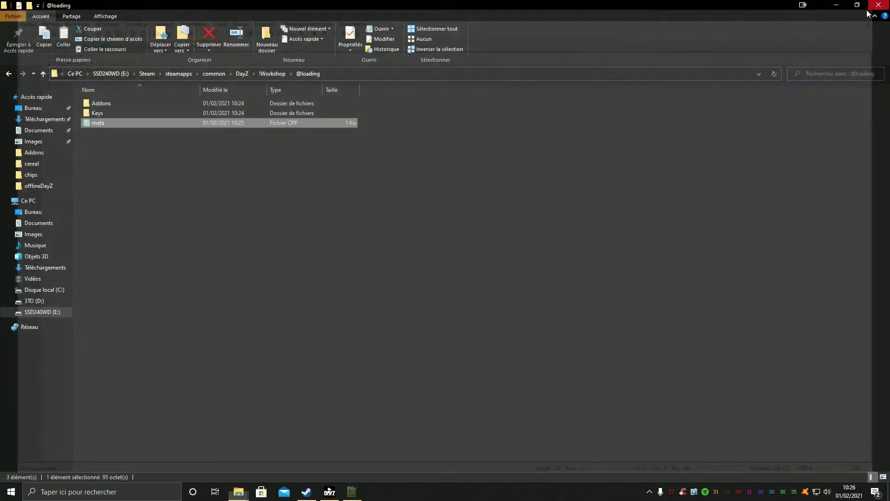
{"action": "key", "text": "BackSpace"}
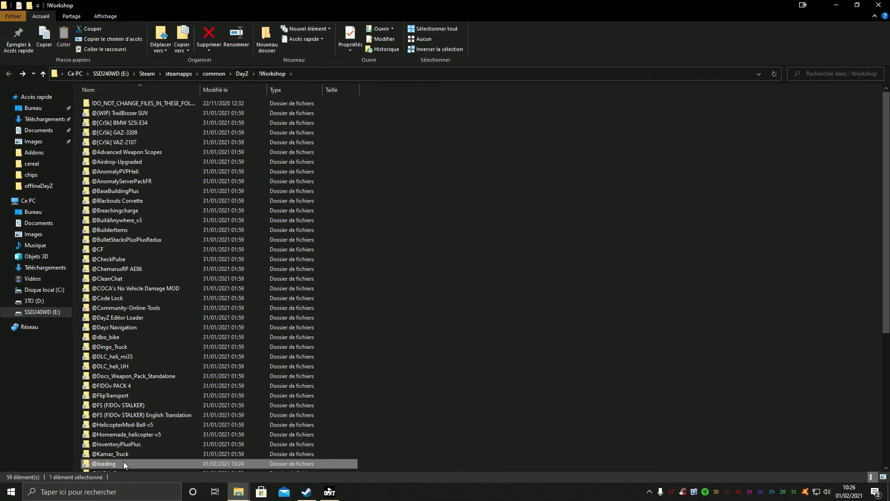
{"action": "right_click", "coordinate": [124, 464]}
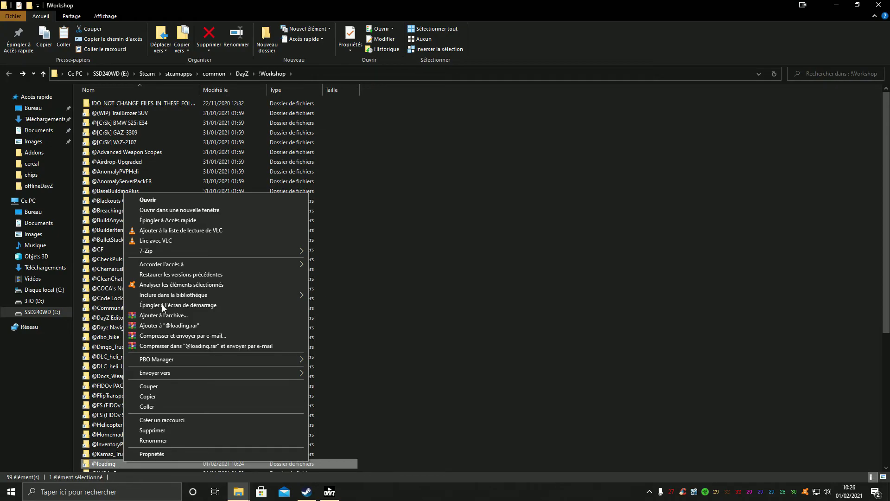
{"action": "left_click", "coordinate": [598, 227]}
{"action": "scroll", "coordinate": [307, 188], "scroll_direction": "down", "scroll_amount": 6}
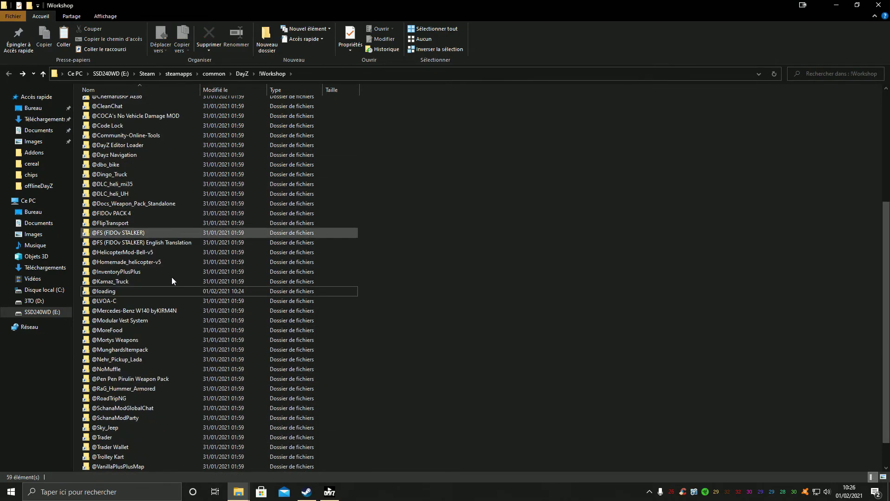
{"action": "double_click", "coordinate": [120, 290]}
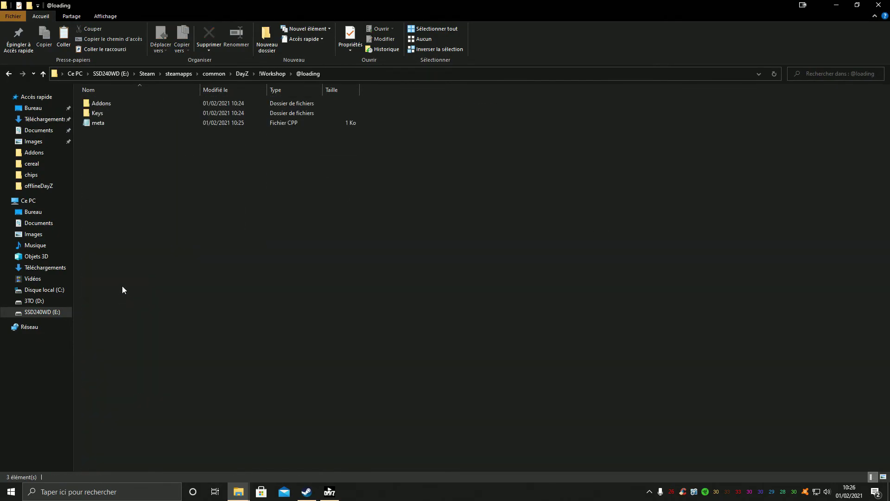
{"action": "double_click", "coordinate": [144, 114]}
{"action": "key", "text": "alt+Left"}
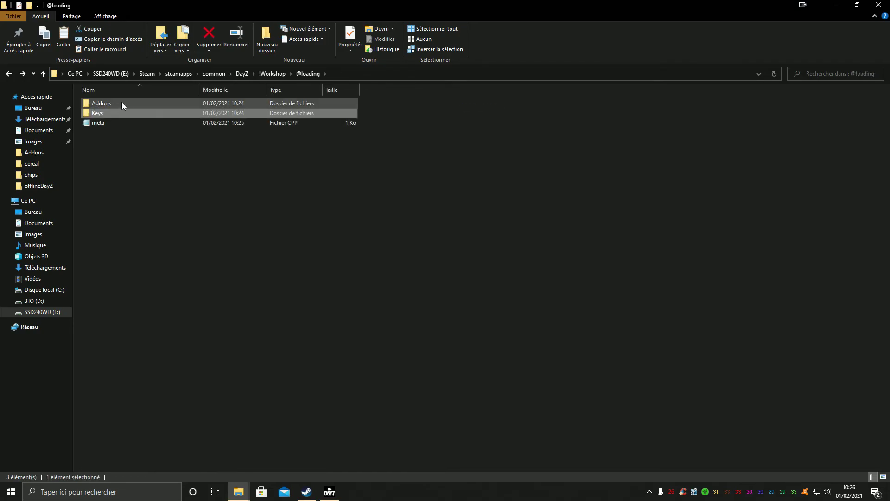
{"action": "key", "text": "alt+Left"}
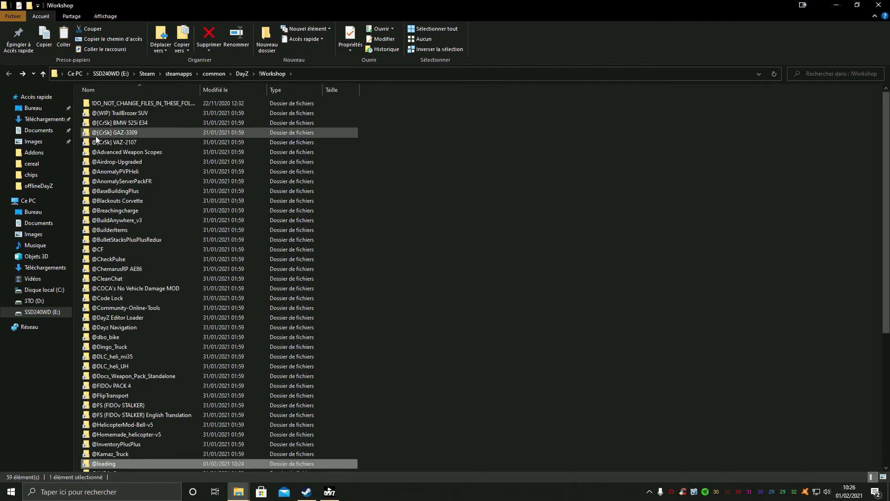
{"action": "left_click", "coordinate": [878, 5]}
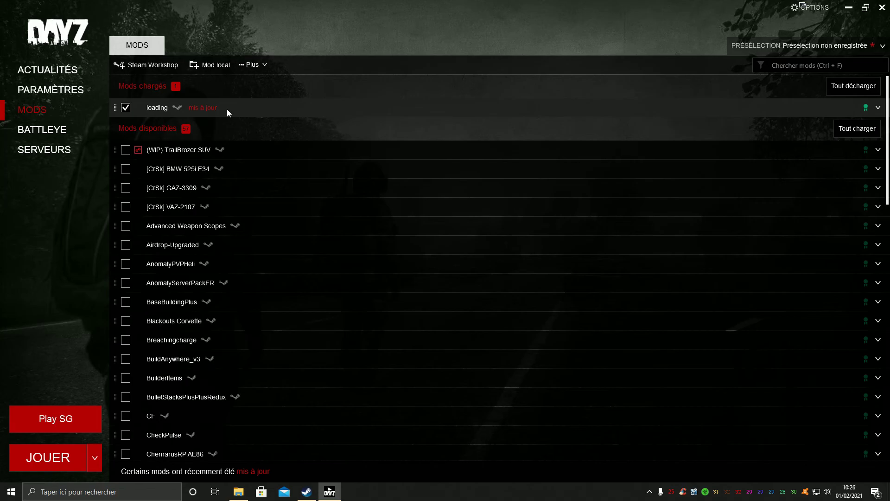
{"action": "left_click", "coordinate": [882, 8]}
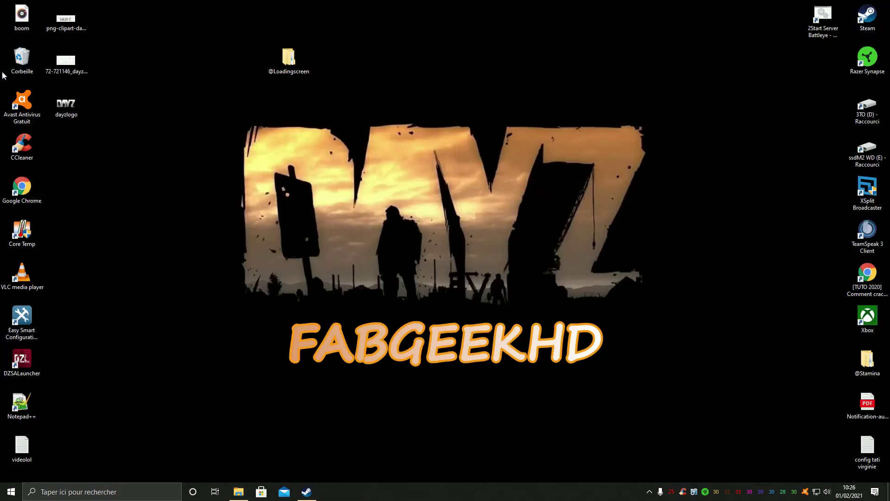
{"action": "right_click", "coordinate": [26, 62]}
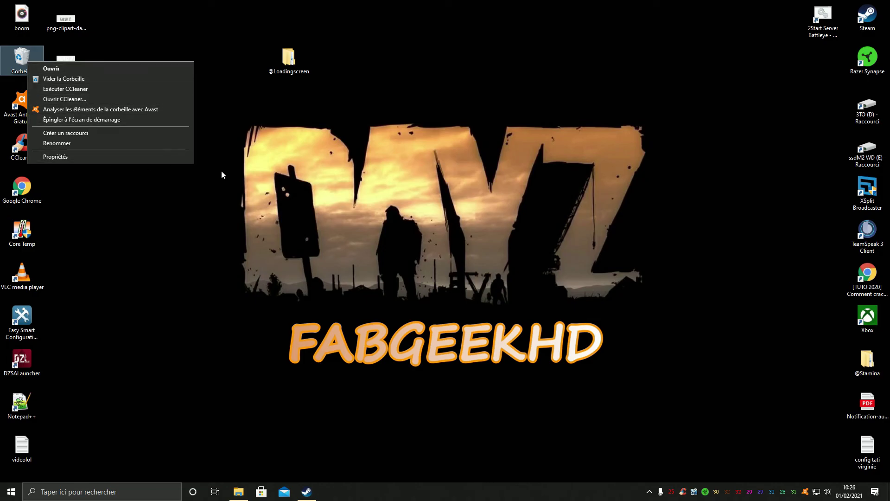
{"action": "left_click", "coordinate": [427, 165]}
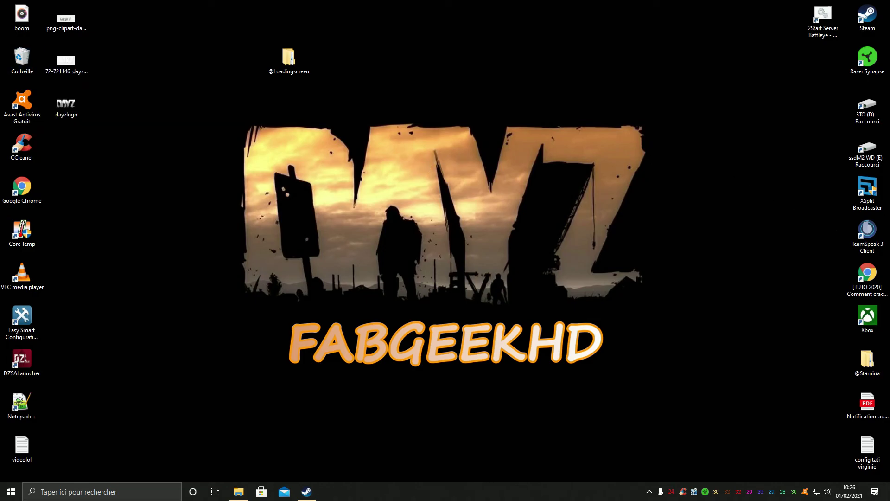
{"action": "left_click_drag", "start_coordinate": [866, 364], "coordinate": [476, 61]}
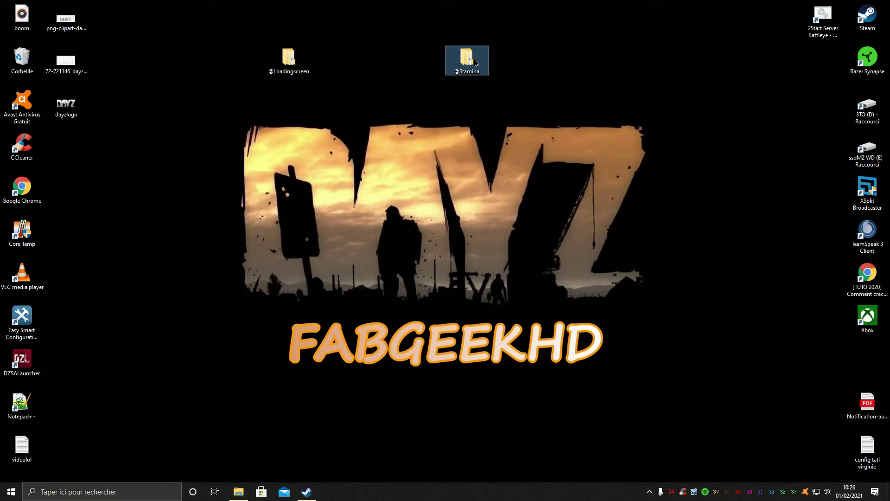
{"action": "double_click", "coordinate": [475, 58]}
{"action": "double_click", "coordinate": [133, 104]}
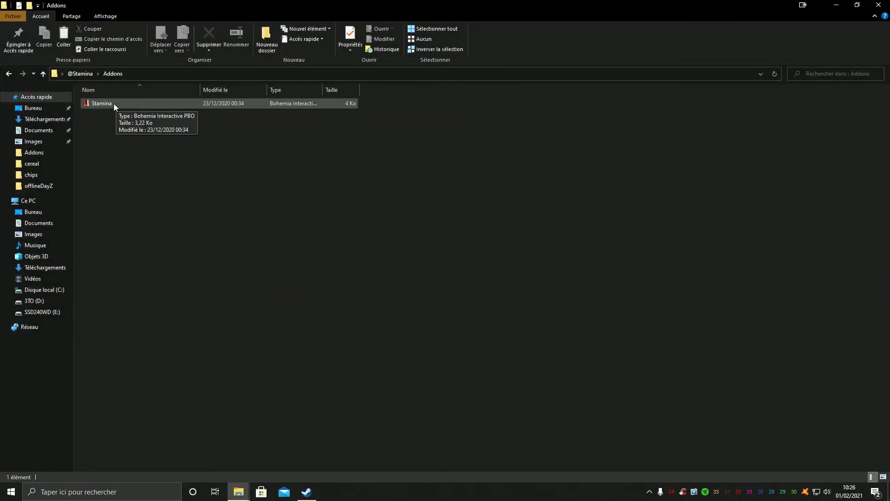
{"action": "left_click", "coordinate": [44, 290]}
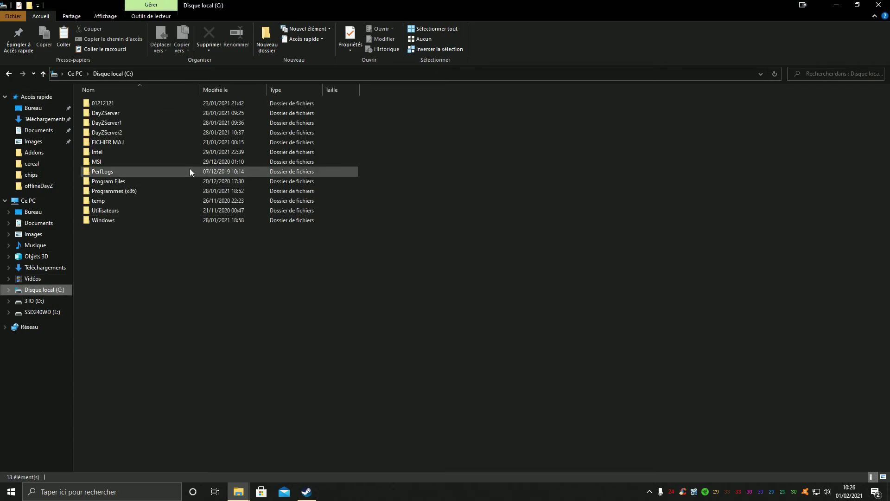
{"action": "key", "text": "alt+Left"}
{"action": "right_click", "coordinate": [153, 106]}
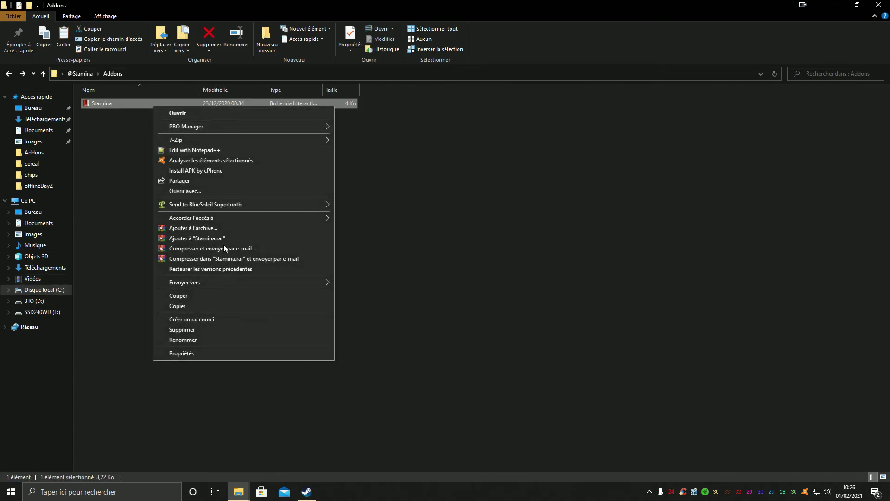
{"action": "left_click", "coordinate": [220, 302]}
{"action": "left_click", "coordinate": [187, 258]}
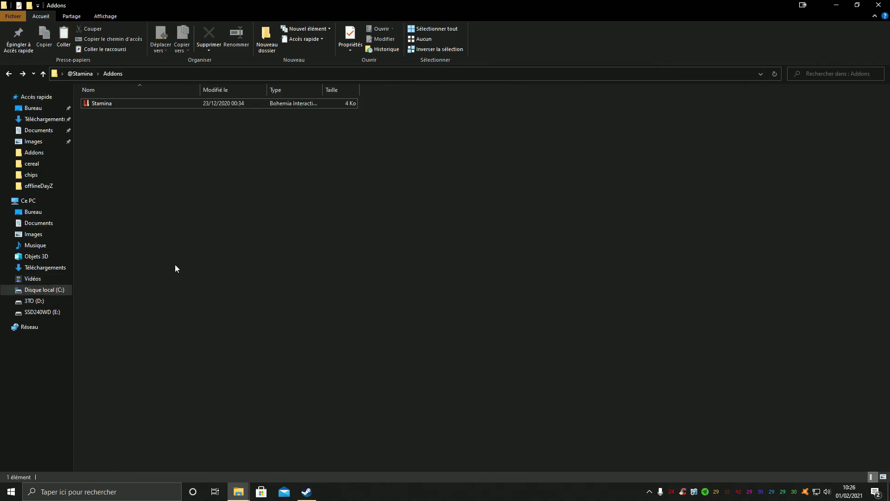
- Paste the Stamina PBO into the addons folder of C:\DayZServer, replacing the existing file, and close File Explorer
{"action": "left_click", "coordinate": [44, 289]}
{"action": "double_click", "coordinate": [146, 112]}
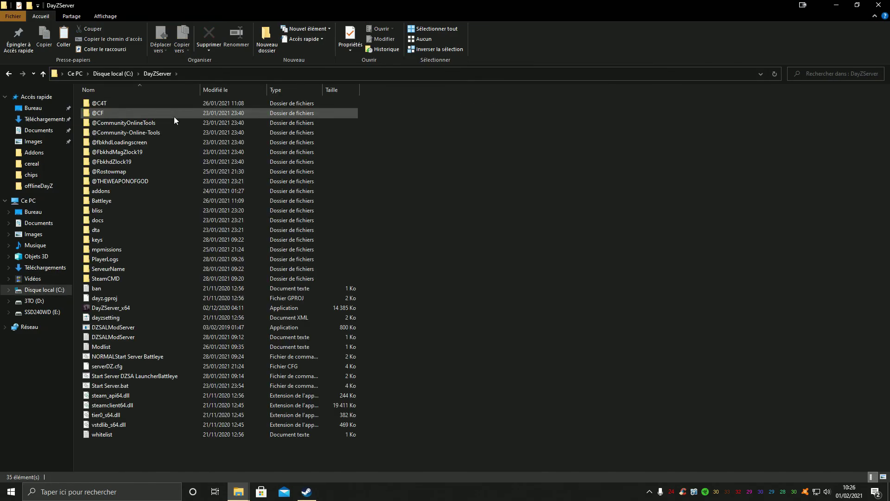
{"action": "double_click", "coordinate": [145, 191]}
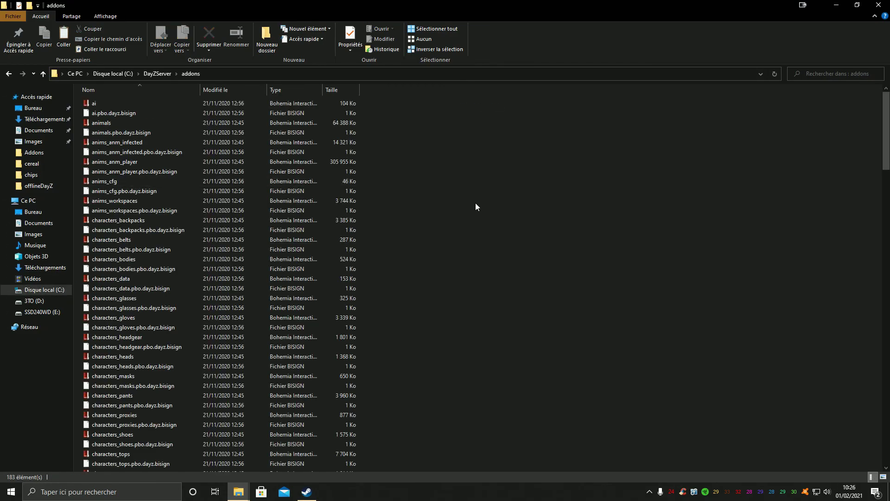
{"action": "right_click", "coordinate": [575, 295]}
{"action": "left_click", "coordinate": [603, 370]}
{"action": "left_click", "coordinate": [878, 5]}
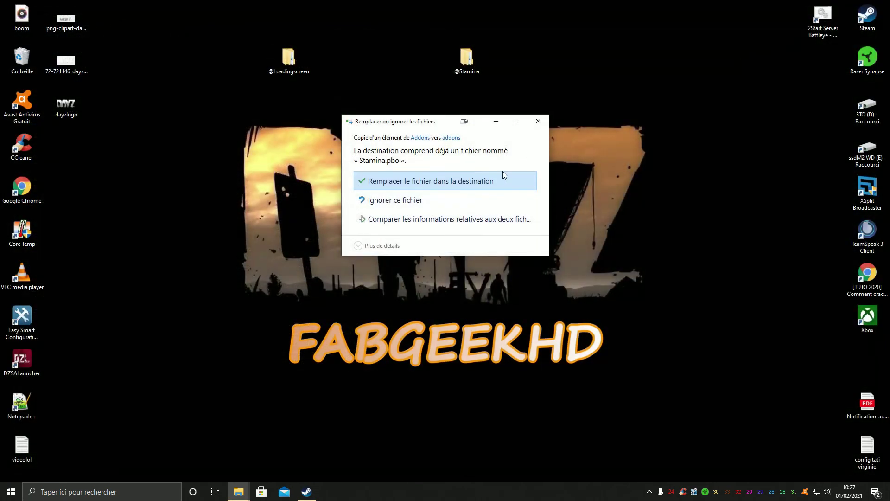
{"action": "left_click", "coordinate": [466, 181]}
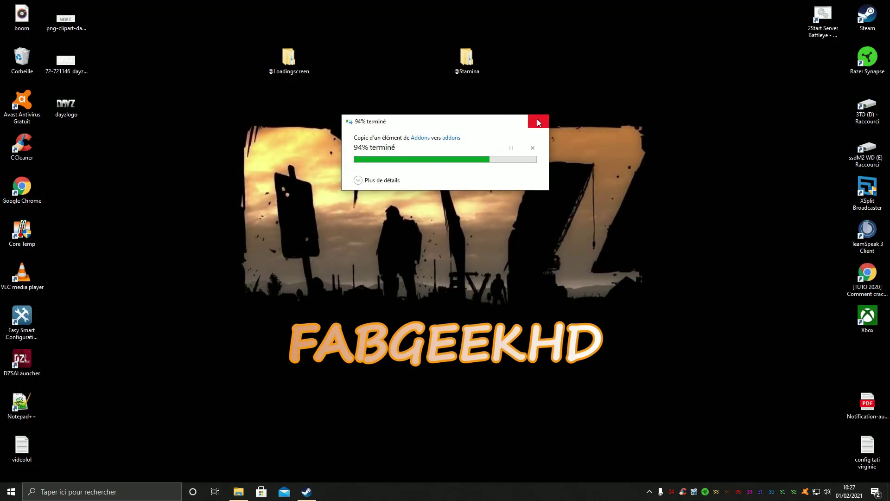
{"action": "double_click", "coordinate": [467, 58]}
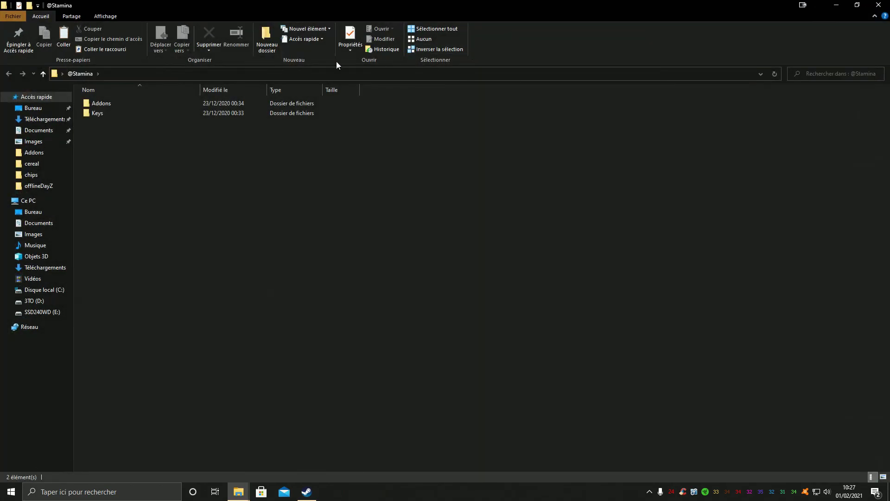
{"action": "double_click", "coordinate": [154, 104]}
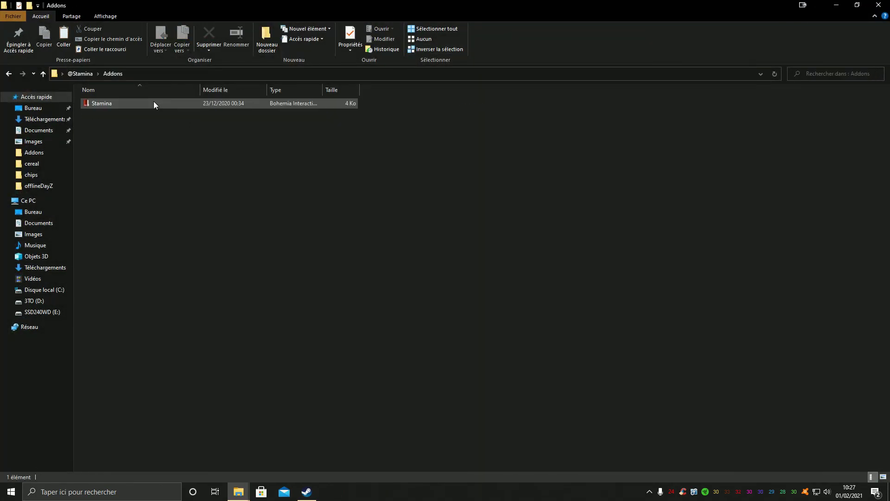
{"action": "left_click", "coordinate": [879, 5]}
{"action": "left_click_drag", "start_coordinate": [467, 58], "coordinate": [599, 58]}
{"action": "double_click", "coordinate": [599, 58]}
{"action": "double_click", "coordinate": [115, 102]}
{"action": "left_click", "coordinate": [878, 4]}
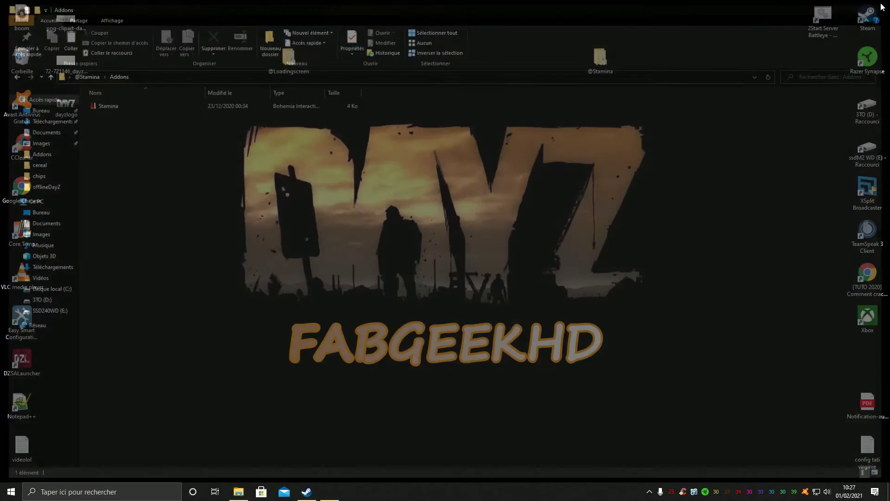
{"action": "double_click", "coordinate": [293, 59]}
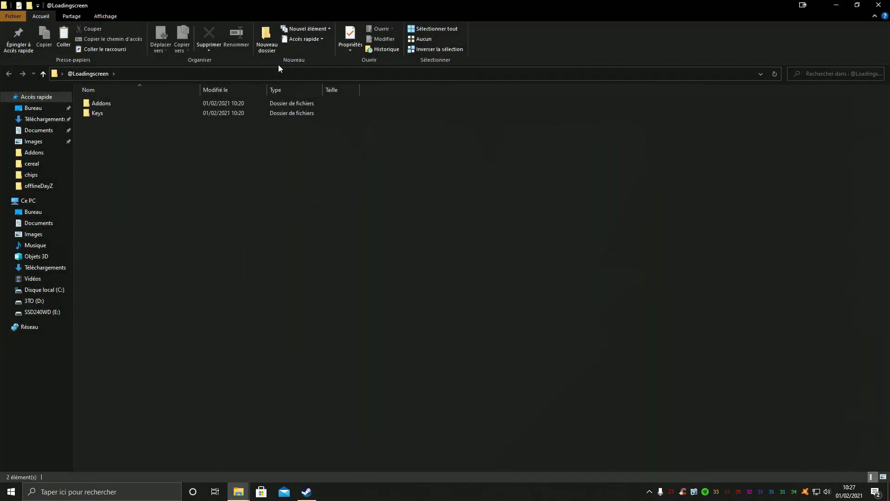
{"action": "left_click", "coordinate": [879, 5]}
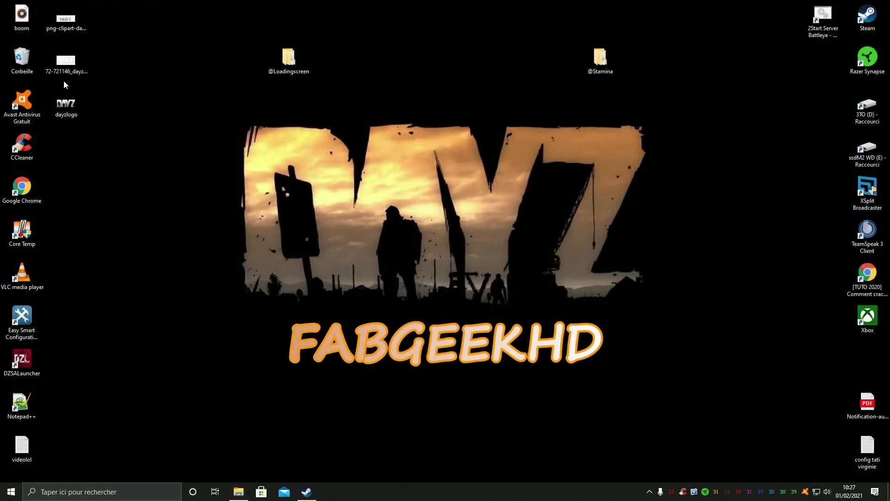
- Empty the Recycle Bin, confirming the permanent deletion of its items
{"action": "right_click", "coordinate": [29, 63]}
{"action": "left_click", "coordinate": [118, 81]}
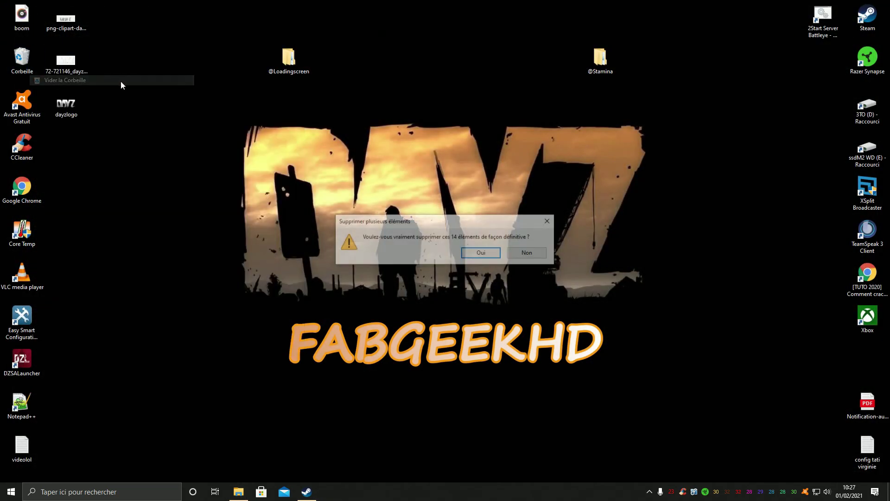
{"action": "left_click", "coordinate": [482, 256]}
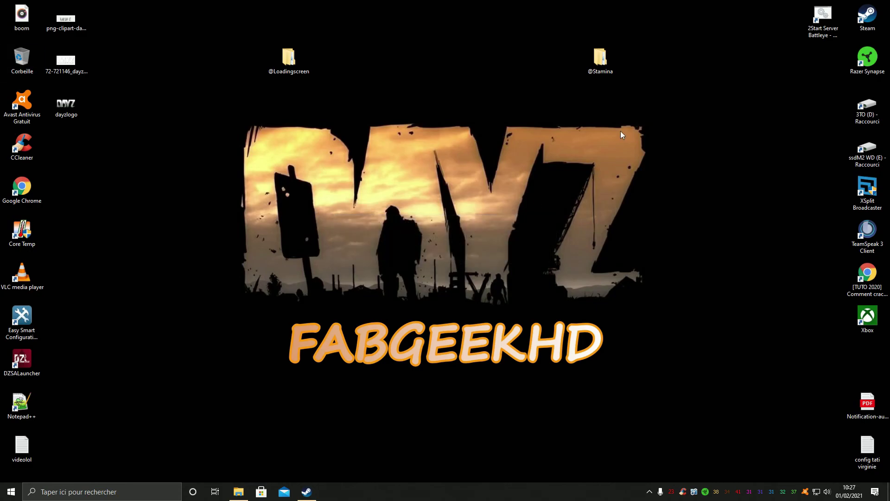
{"action": "left_click_drag", "start_coordinate": [290, 58], "coordinate": [379, 60]}
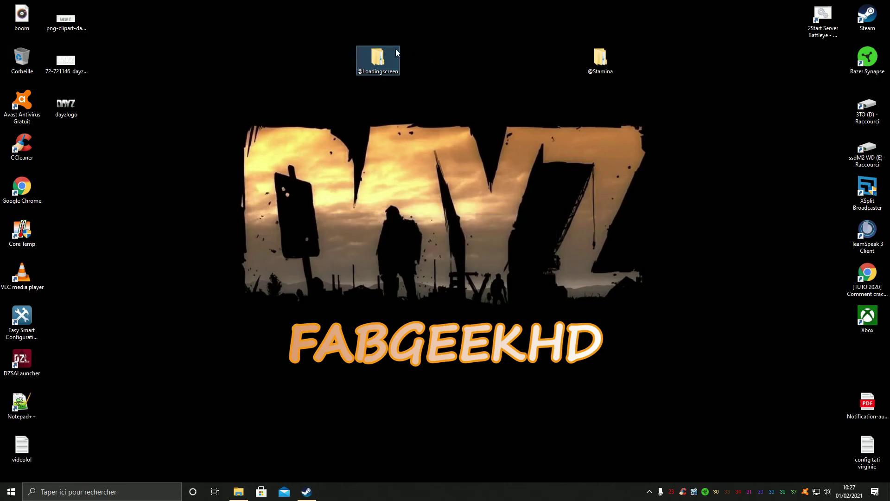
{"action": "left_click_drag", "start_coordinate": [593, 59], "coordinate": [459, 59]}
{"action": "left_click", "coordinate": [542, 71]}
{"action": "left_click_drag", "start_coordinate": [280, 19], "coordinate": [539, 95]}
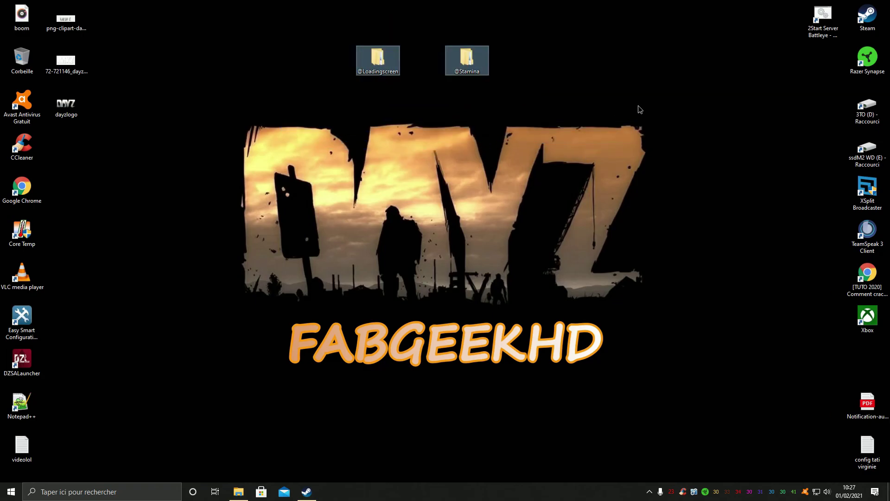
{"action": "left_click", "coordinate": [638, 111]}
- Open local disk C: in File Explorer and look over the DayZServer, DayZServer1 and DayZServer2 folders
{"action": "left_click", "coordinate": [238, 491]}
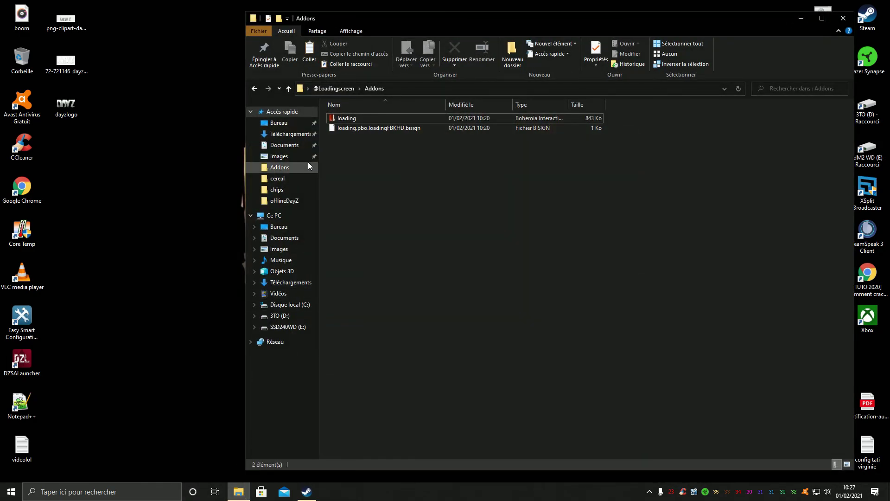
{"action": "left_click", "coordinate": [288, 304]}
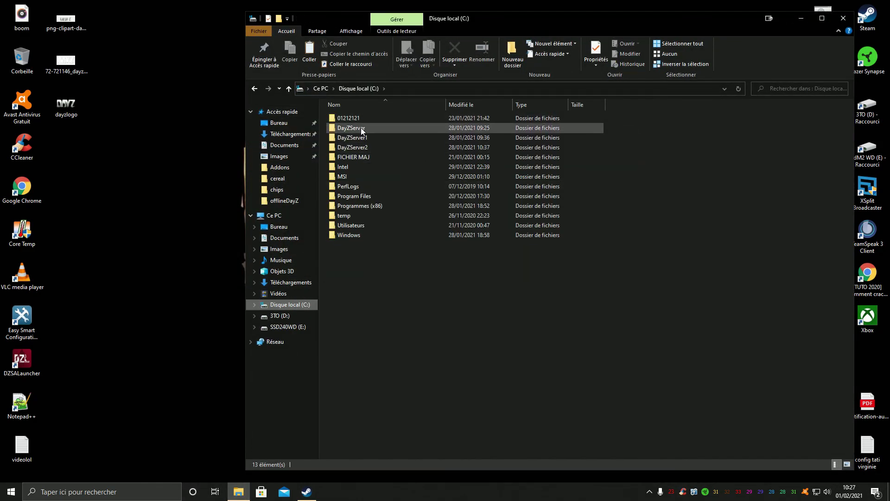
{"action": "left_click", "coordinate": [381, 127]}
{"action": "left_click", "coordinate": [366, 135]}
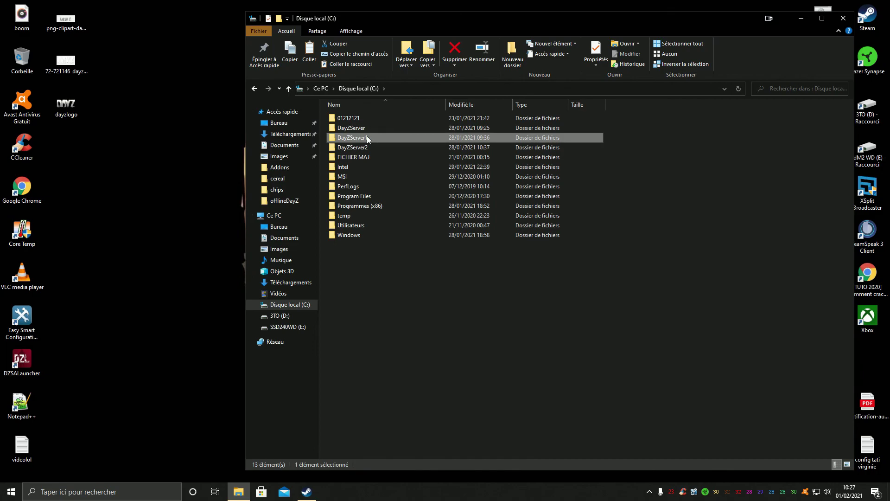
{"action": "left_click", "coordinate": [373, 127]}
{"action": "left_click", "coordinate": [373, 138]}
{"action": "left_click", "coordinate": [374, 148]}
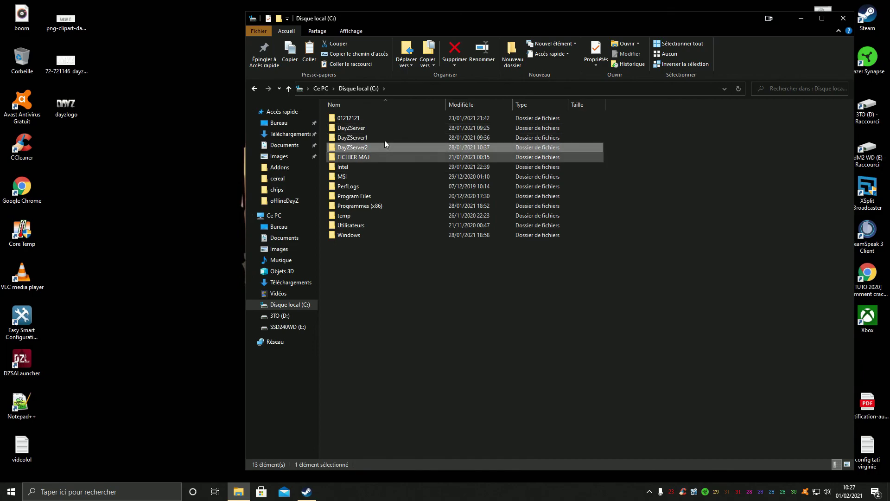